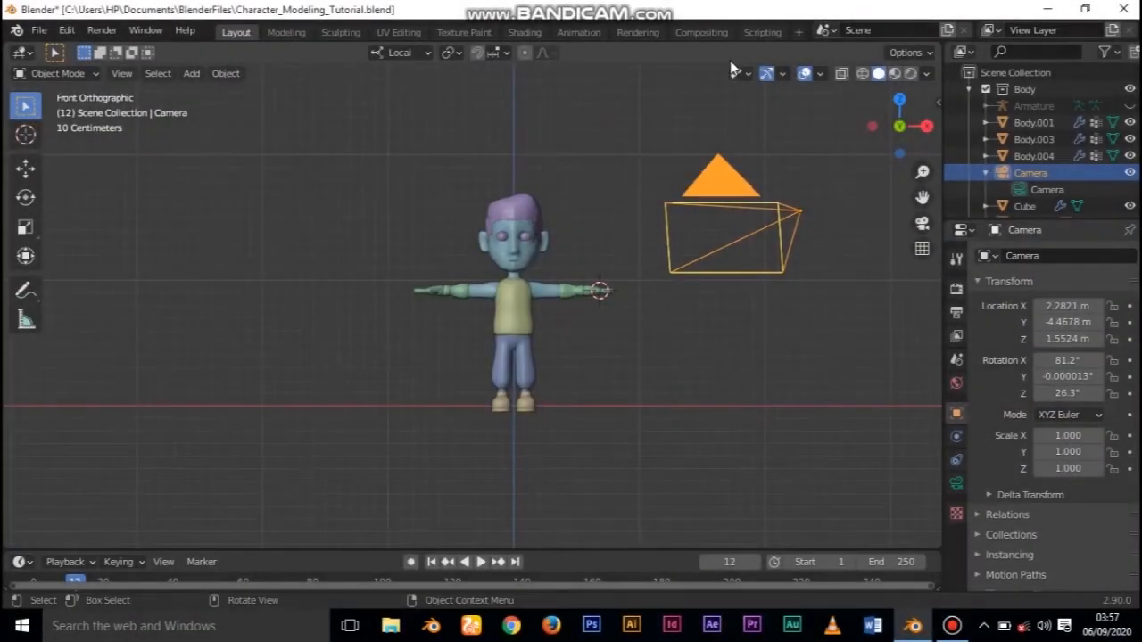
# Turn off the visibility of camera objects in the viewport and slightly enlarge the scene hierarchy area
pyautogui.click(736, 73)
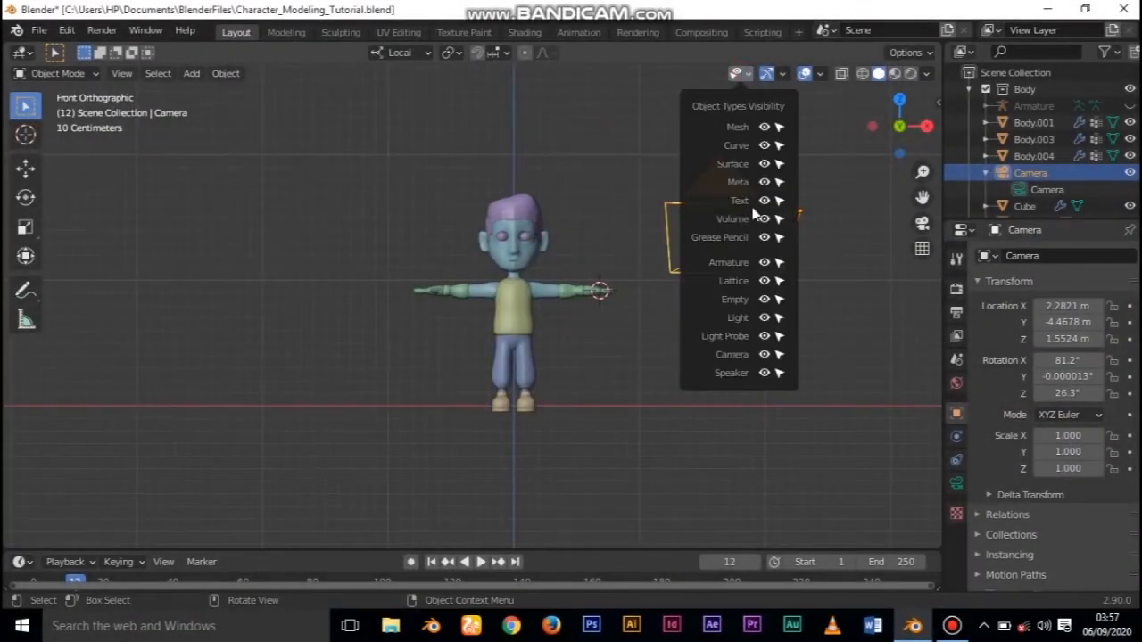
pyautogui.click(763, 354)
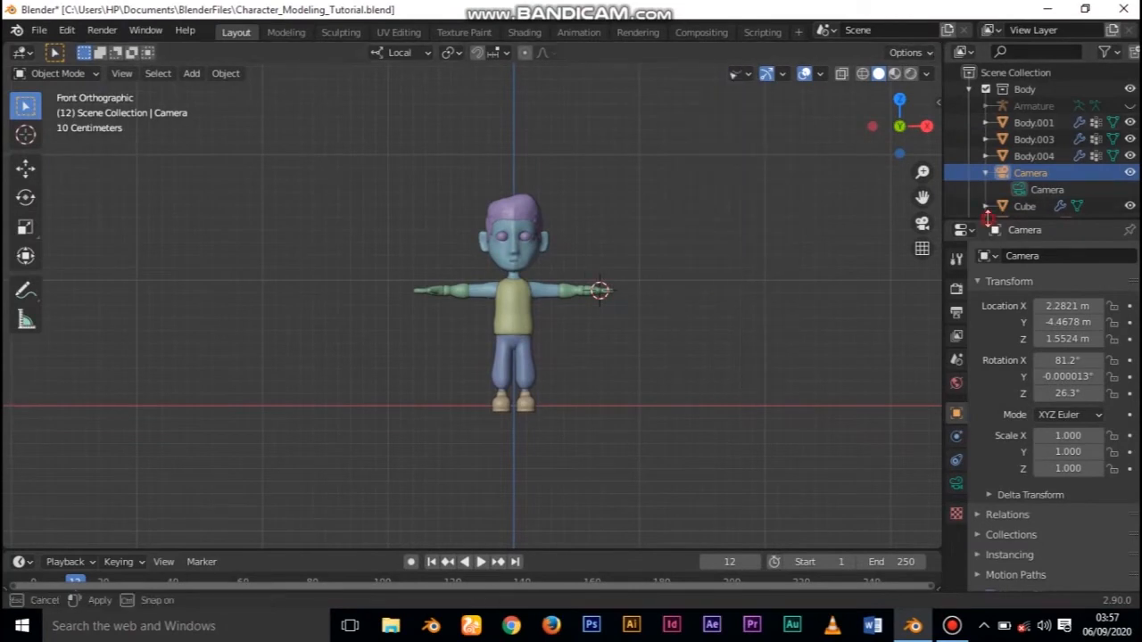
pyautogui.moveTo(987, 219); pyautogui.dragTo(987, 233)
pyautogui.moveTo(591, 310)
pyautogui.keyDown('shift'); pyautogui.mouseDown(button='middle')
pyautogui.moveTo(580, 307)
pyautogui.moveTo(579, 323)
pyautogui.mouseUp(button='middle'); pyautogui.keyUp('shift')
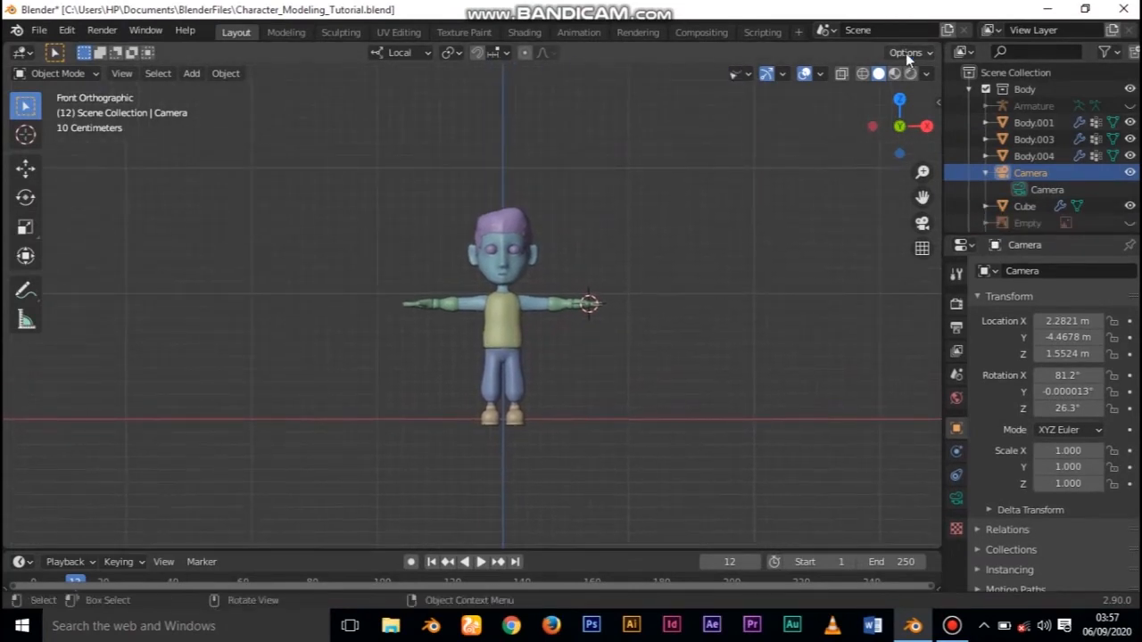
# Split the 3D viewport vertically into two side-by-side views, framing the full character close-up in one and smaller in the other
pyautogui.moveTo(936, 45); pyautogui.dragTo(518, 198)
pyautogui.scroll(-6, 314, 323)
pyautogui.scroll(11, 314, 323)
pyautogui.keyDown('shift'); pyautogui.moveTo(294, 345); pyautogui.dragTo(247, 316, button='middle'); pyautogui.keyUp('shift')
pyautogui.scroll(1, 284, 320)
pyautogui.scroll(-1, 246, 316)
pyautogui.scroll(2, 246, 316)
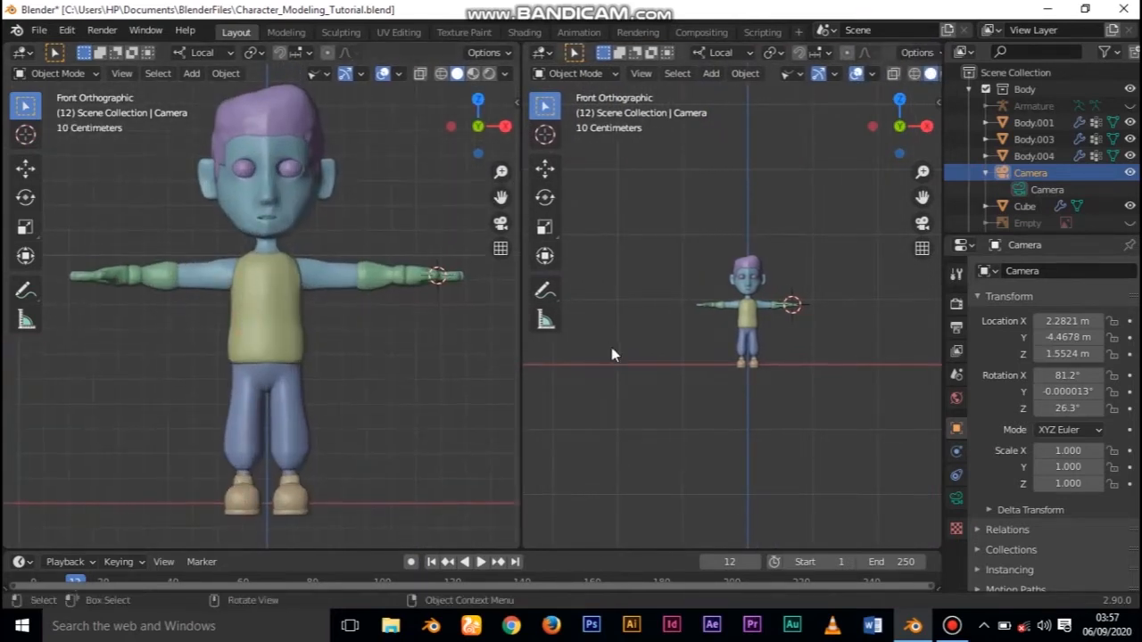
pyautogui.scroll(4, 735, 380)
pyautogui.scroll(-2, 923, 76)
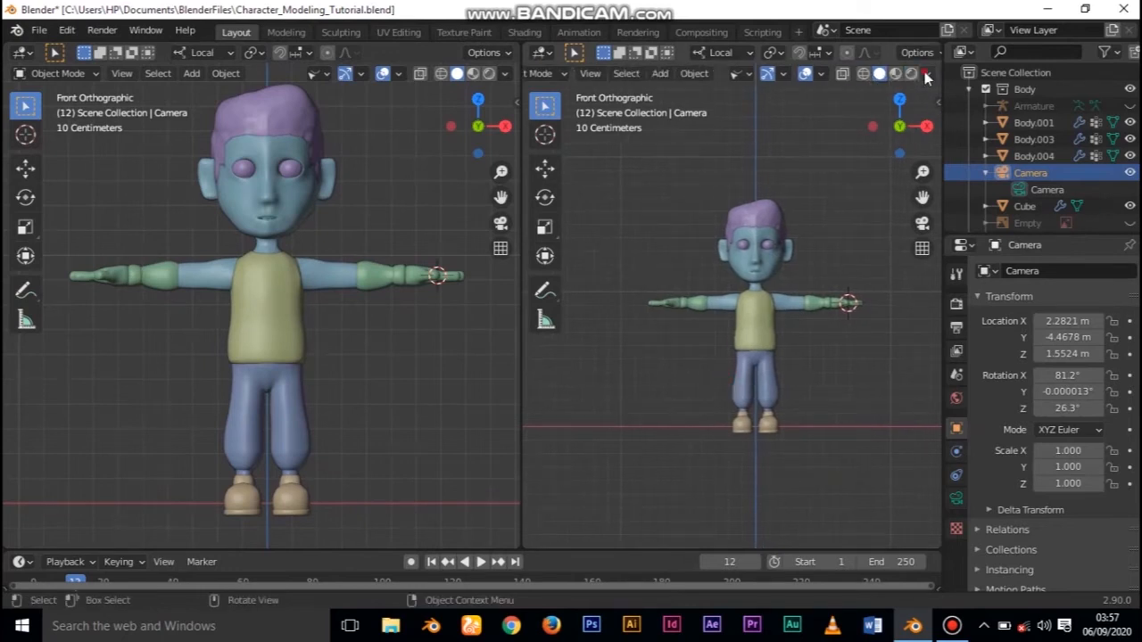
# Set the wider viewport's solid shading color to Material and switch the close-up viewport to Rendered shading
pyautogui.click(926, 75)
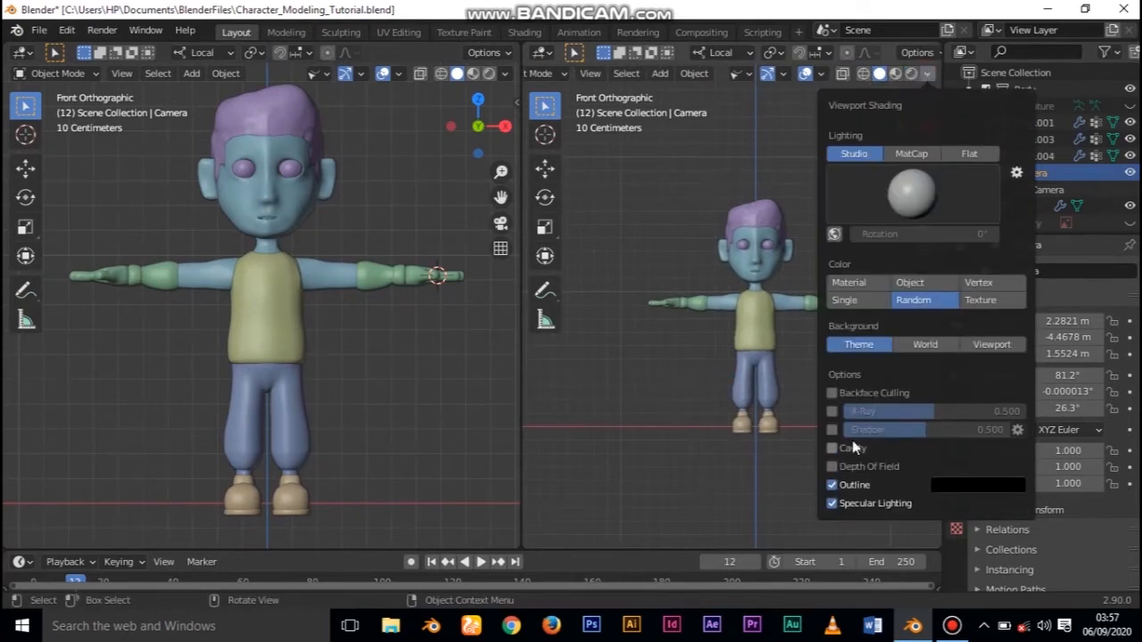
pyautogui.click(837, 285)
pyautogui.keyDown('shift'); pyautogui.moveTo(836, 393); pyautogui.dragTo(823, 377, button='middle'); pyautogui.keyUp('shift')
pyautogui.click(488, 73)
# Apply the Mirror modifier on the head-and-arms mesh Body.001, keeping that mesh selected
pyautogui.click(741, 200)
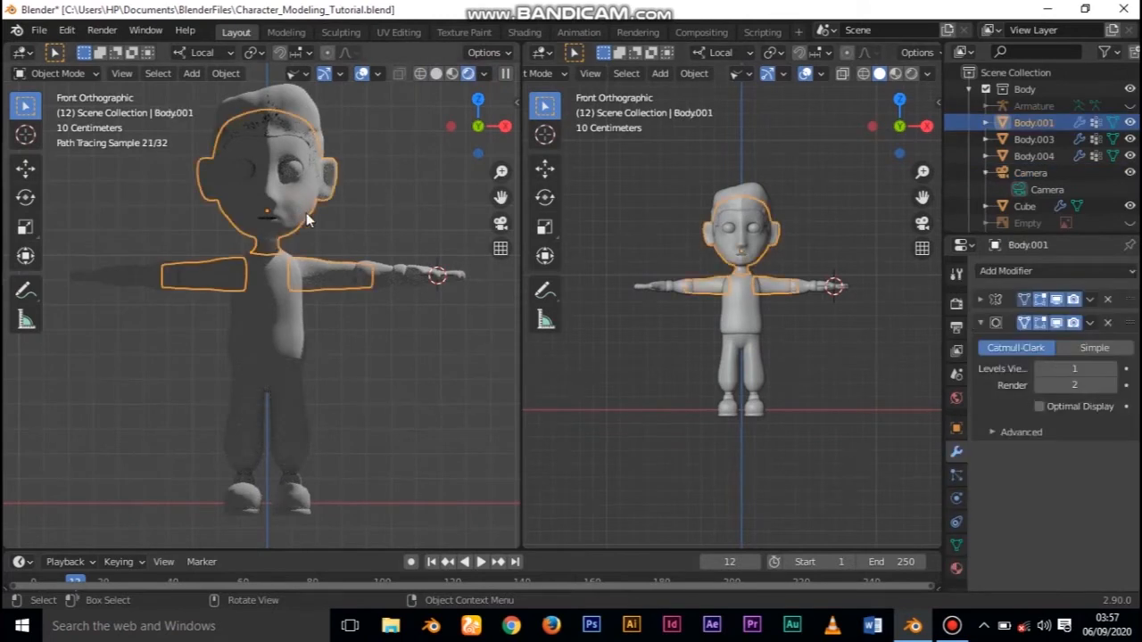
pyautogui.click(1090, 300)
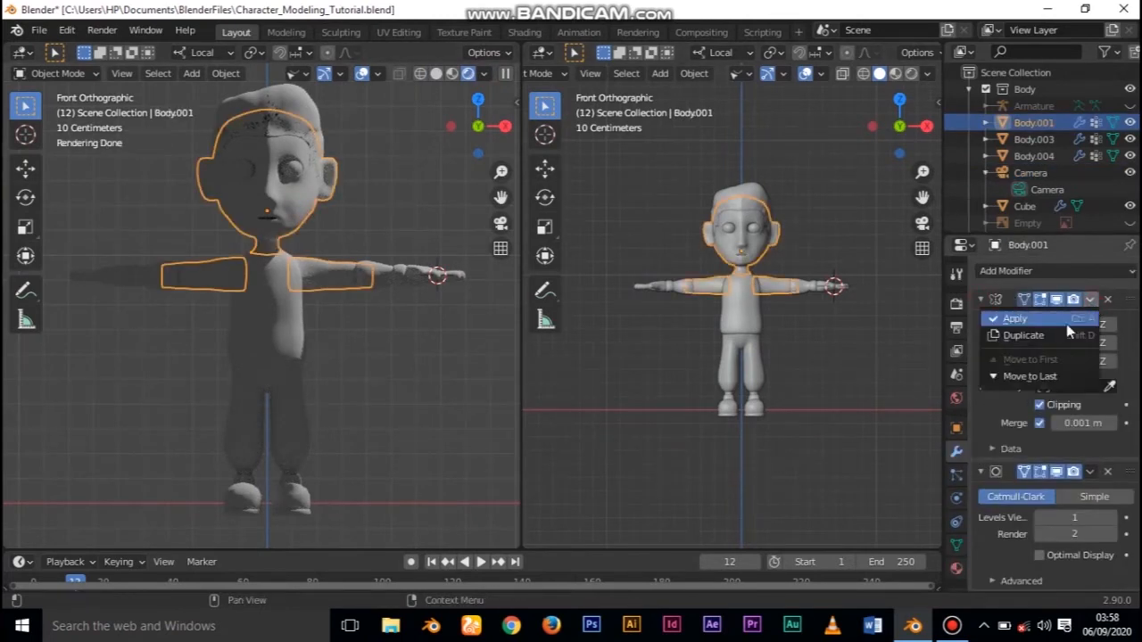
pyautogui.click(1014, 318)
pyautogui.click(979, 299)
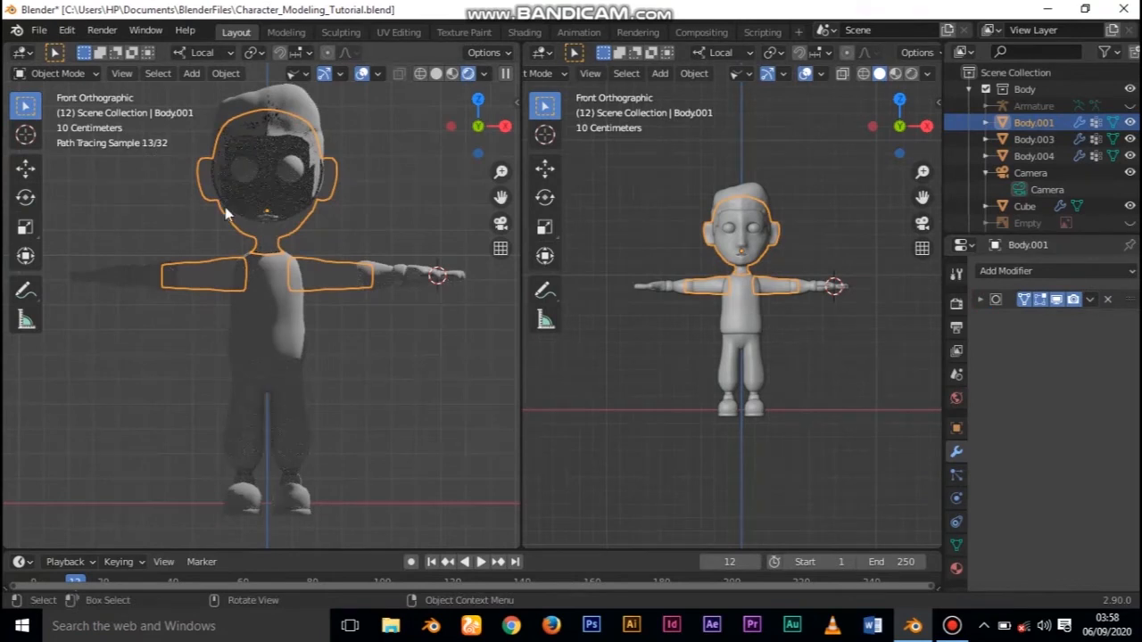
pyautogui.click(306, 379)
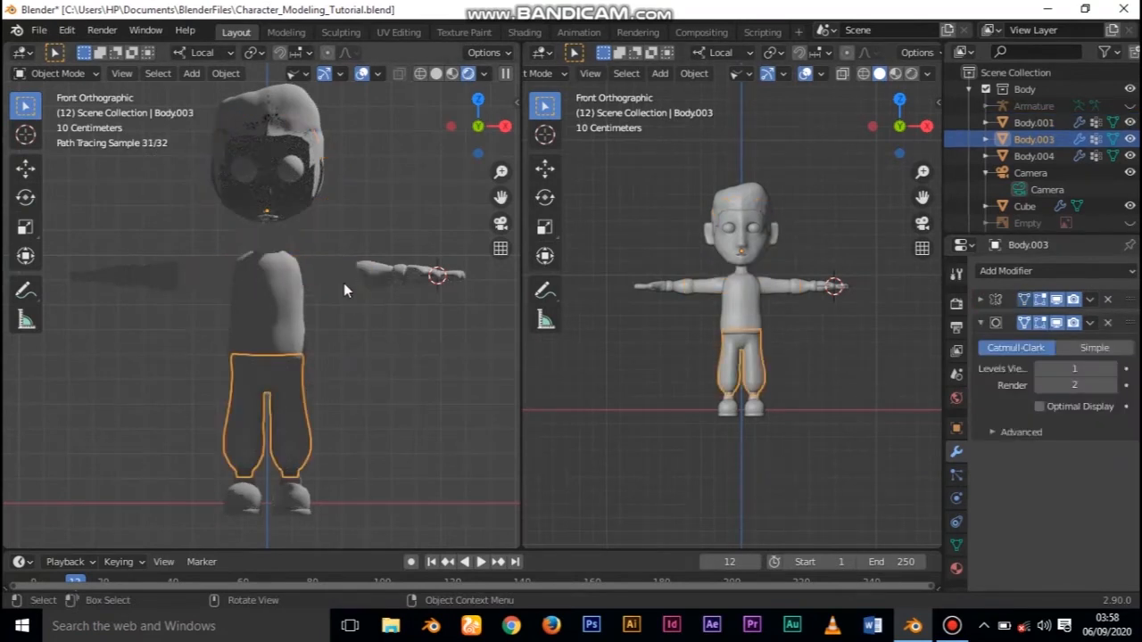
pyautogui.click(342, 279)
pyautogui.click(342, 280)
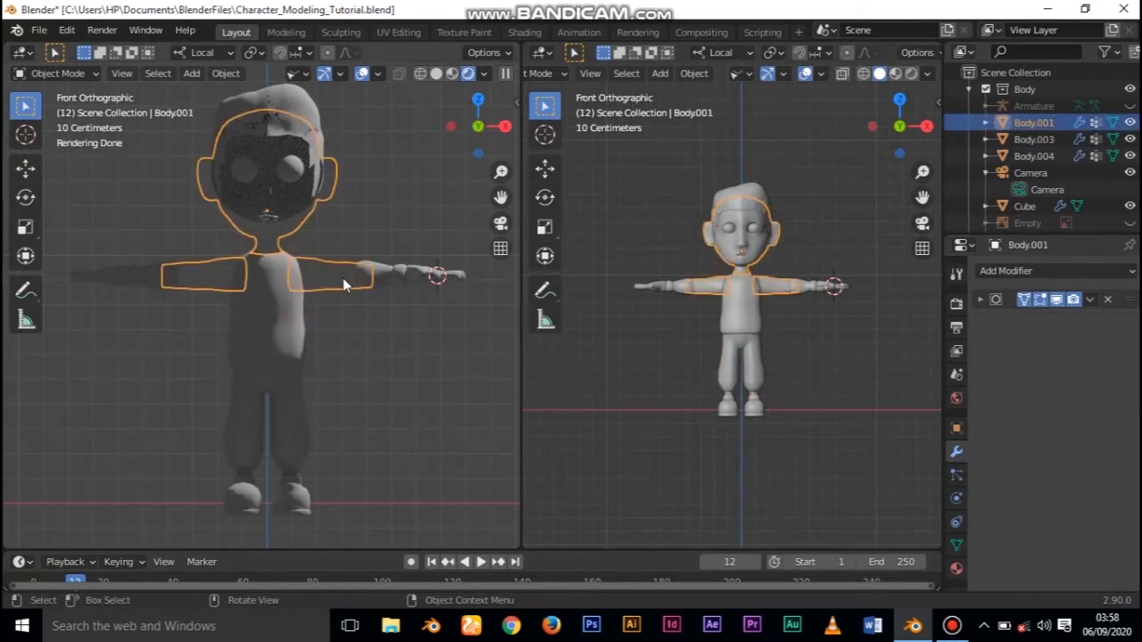
# Change the scene's render engine to Eevee
pyautogui.click(956, 303)
pyautogui.click(1088, 270)
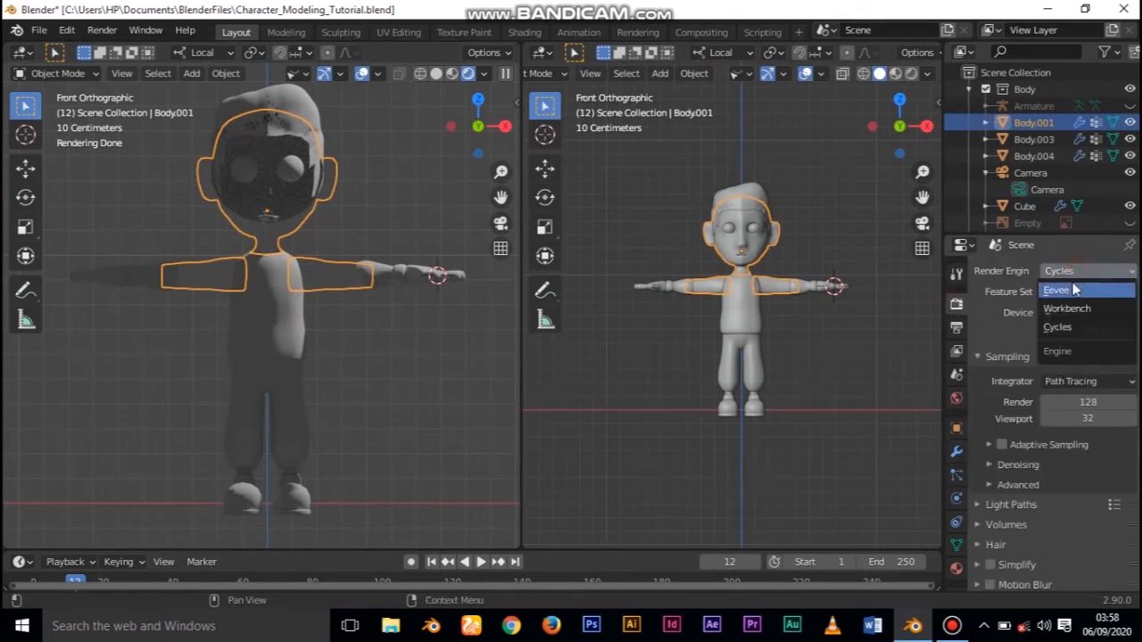
pyautogui.click(1077, 290)
# Create a new material on the hair mesh Body.004 and name it Hair
pyautogui.click(299, 114)
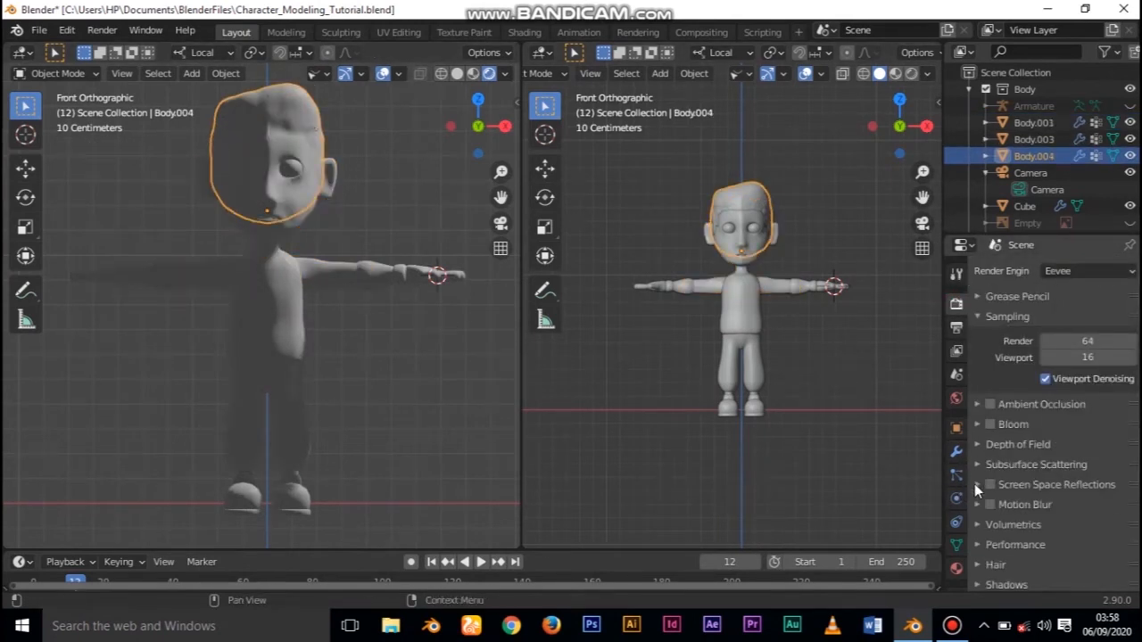
pyautogui.click(956, 568)
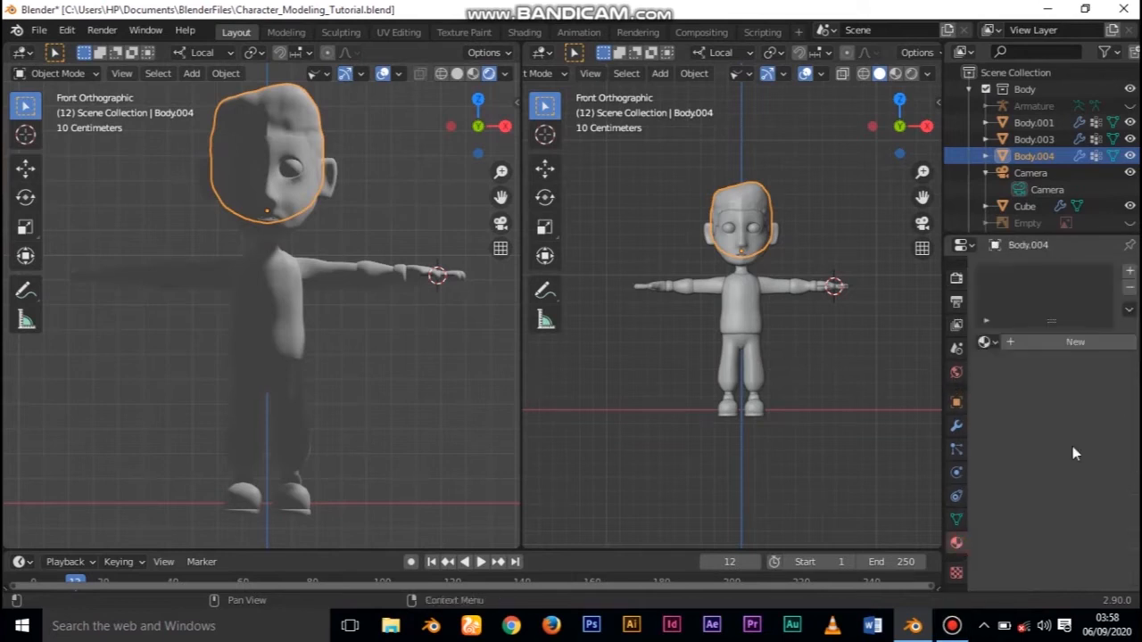
pyautogui.click(1091, 347)
pyautogui.doubleClick(1029, 344)
pyautogui.write('Hair')
pyautogui.press('Return')
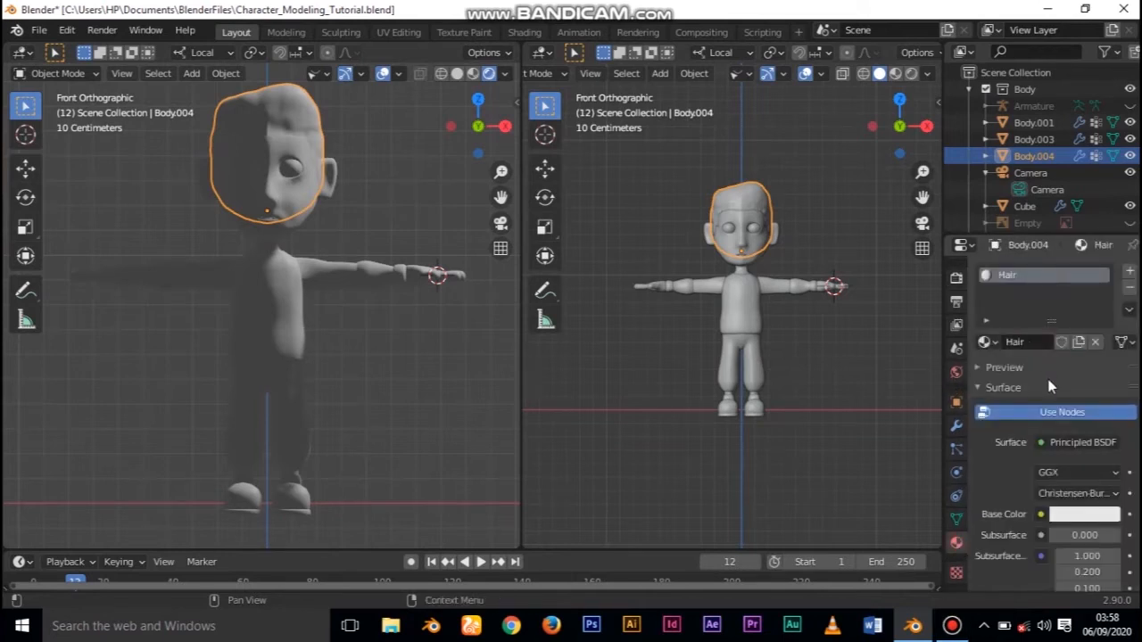
# Darken the Hair material's base color to a near-black grey with an HSV value of 0.247
pyautogui.scroll(-3, 1049, 385)
pyautogui.click(1084, 413)
pyautogui.click(1109, 256)
pyautogui.moveTo(1109, 256); pyautogui.dragTo(1107, 265)
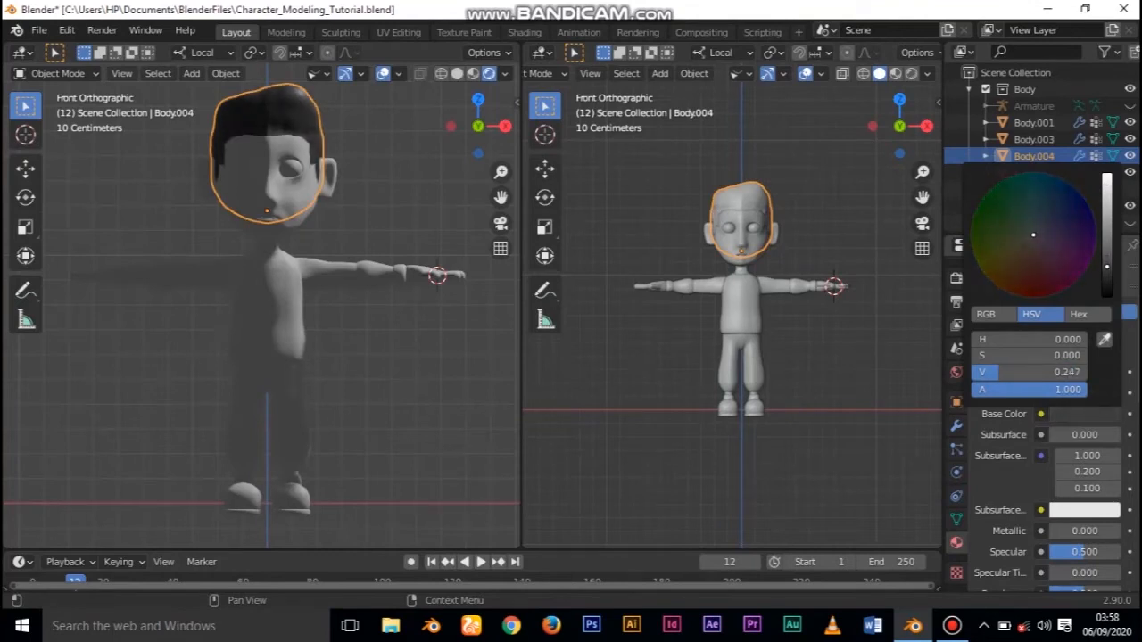
# Add a new material to the head-and-arms mesh Body.001 and give it a darkened yellowish-tan base color, hue 0.133 and saturation 0.378
pyautogui.click(301, 210)
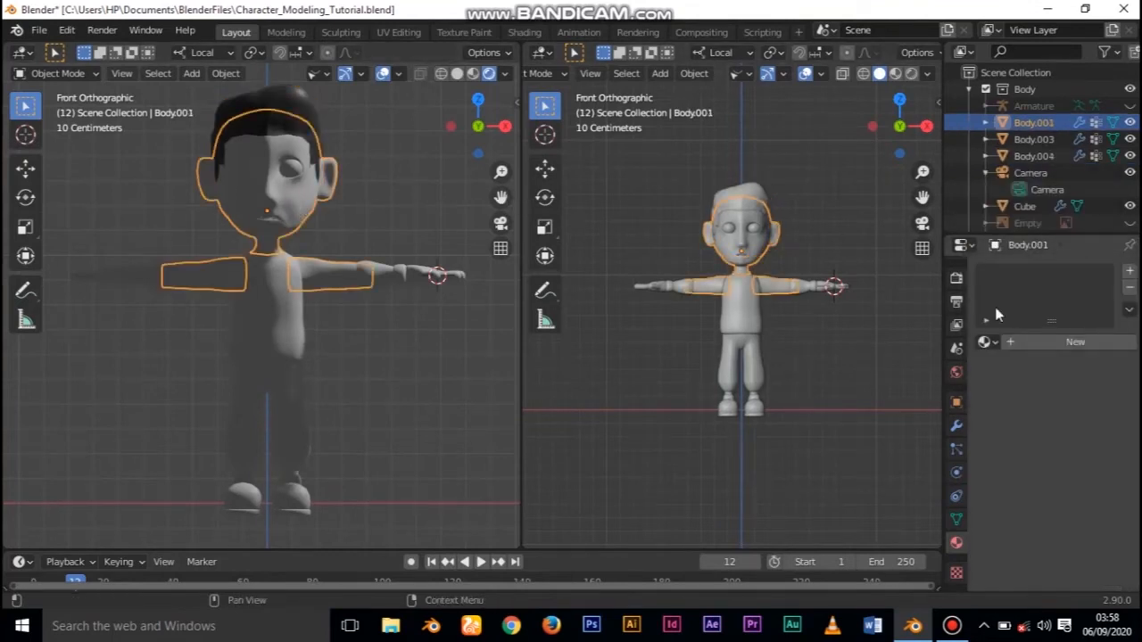
pyautogui.click(1053, 342)
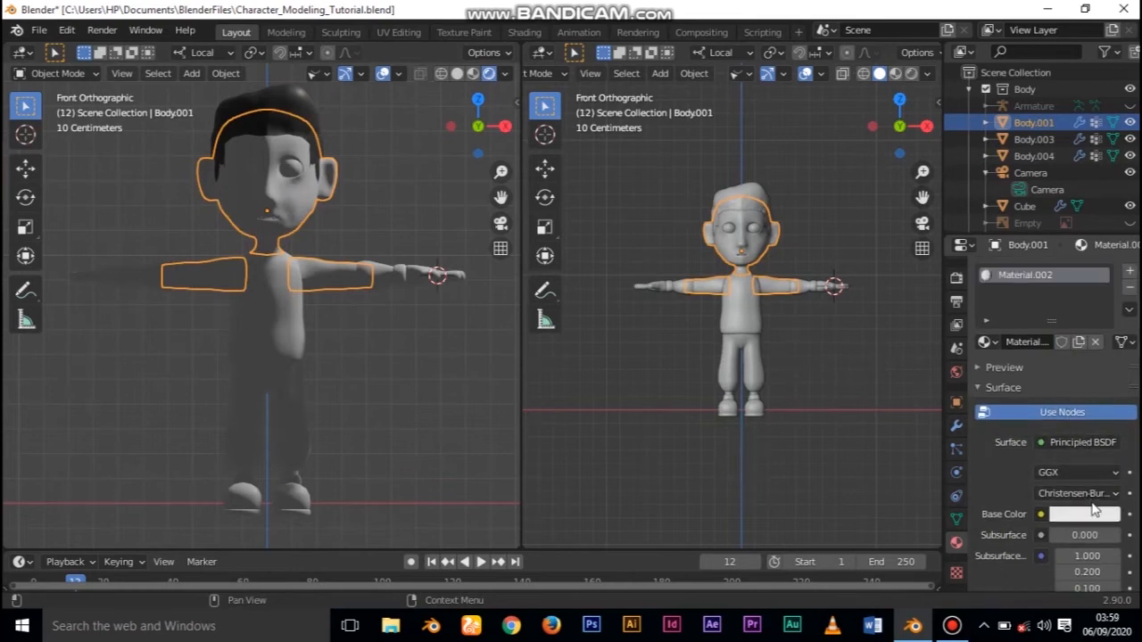
pyautogui.click(1092, 514)
pyautogui.click(1021, 349)
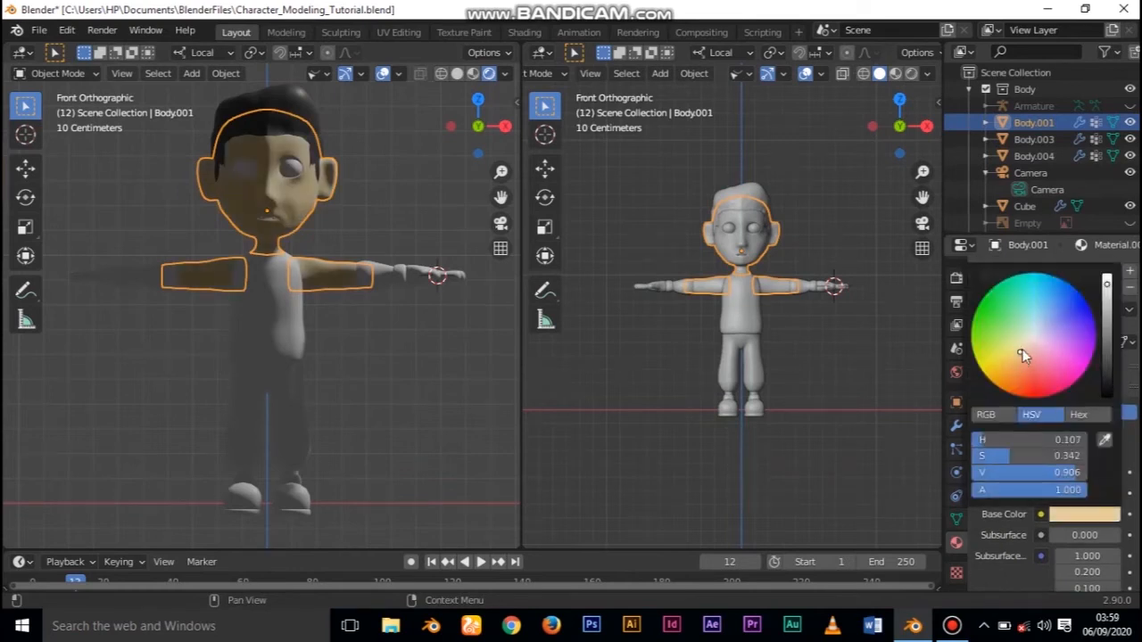
pyautogui.click(1009, 364)
pyautogui.moveTo(1009, 364); pyautogui.dragTo(1012, 355)
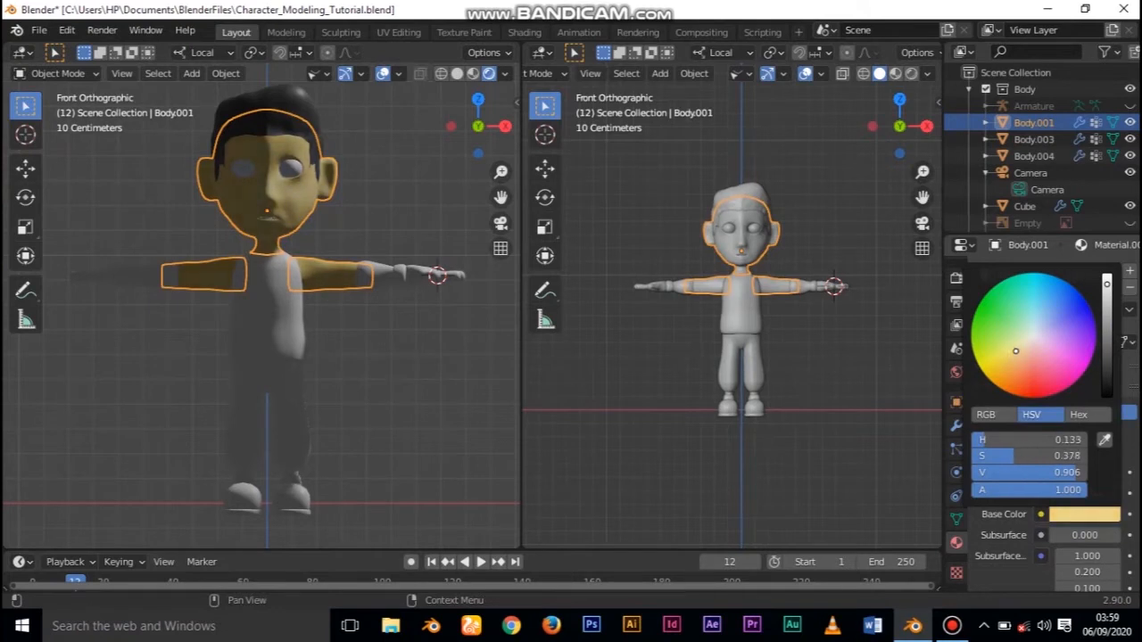
pyautogui.click(1105, 322)
pyautogui.moveTo(1110, 312)
pyautogui.mouseDown()
pyautogui.moveTo(1106, 371)
pyautogui.moveTo(1106, 323)
pyautogui.mouseUp()
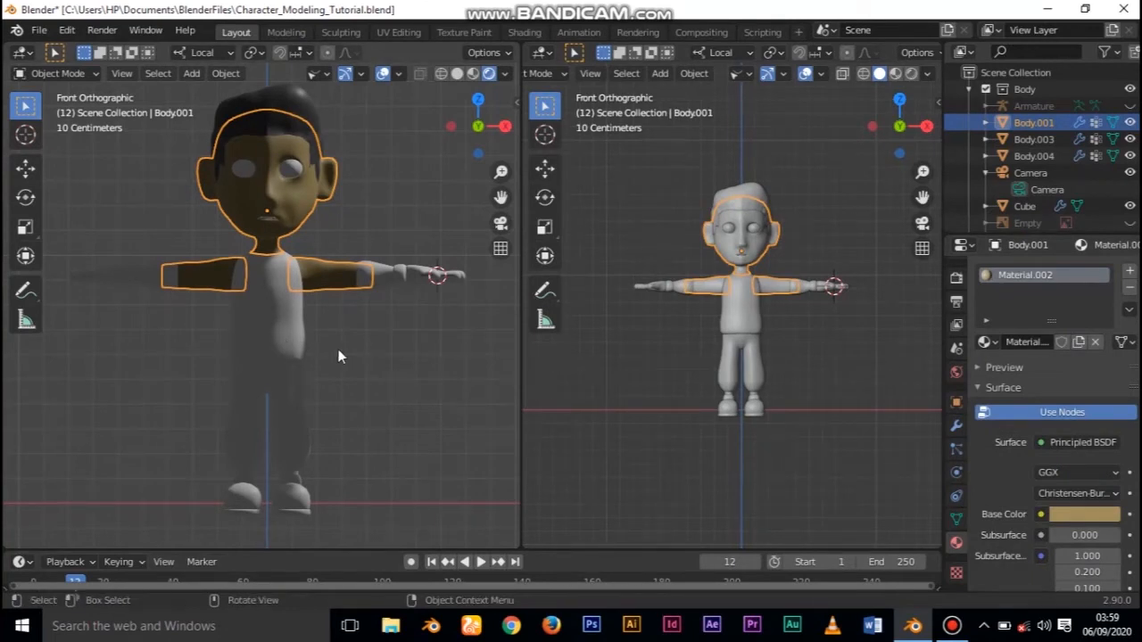
# Unhide the character reference image and show it from the right orthographic view in the solid-shaded viewport
pyautogui.click(415, 297)
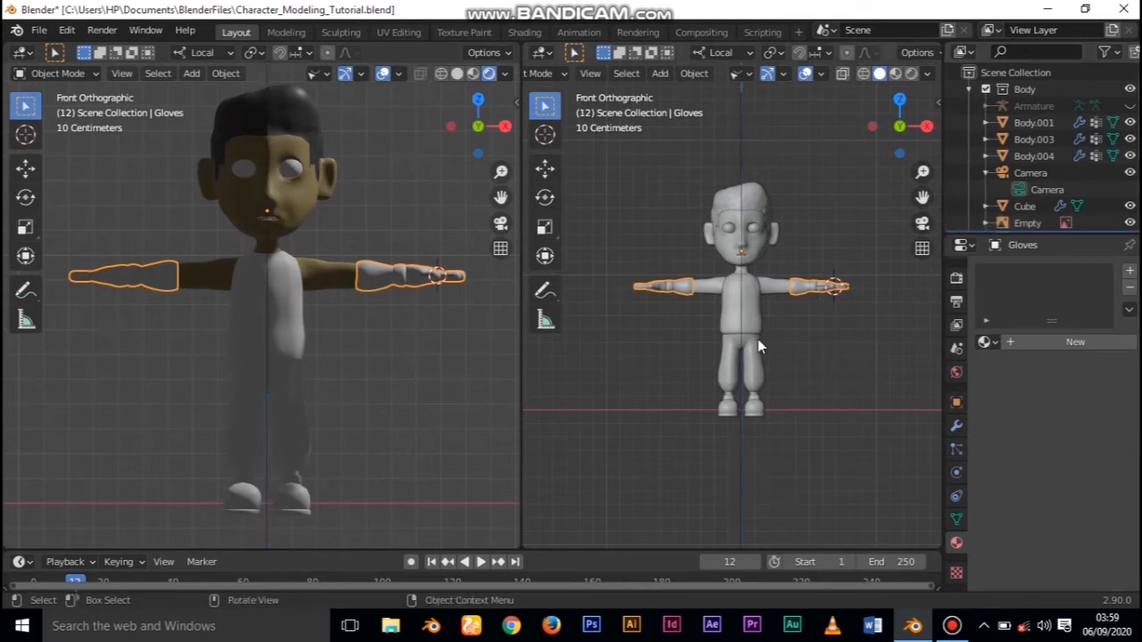
pyautogui.press('KP_3')
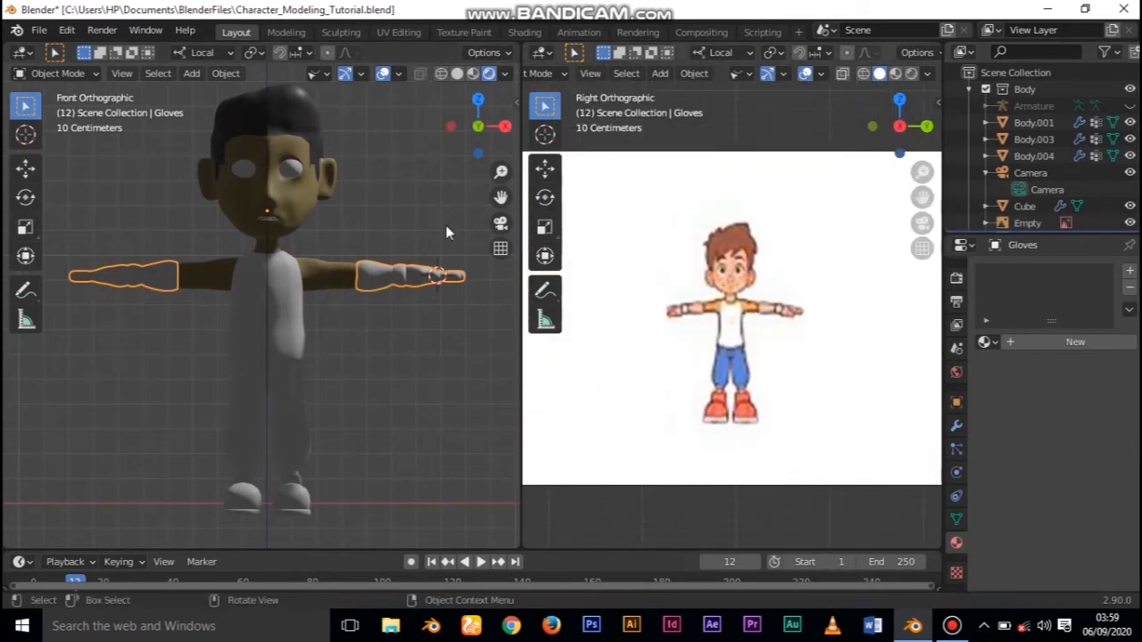
# Sample the brown hair of the reference image as the Hair material's base color
pyautogui.click(320, 125)
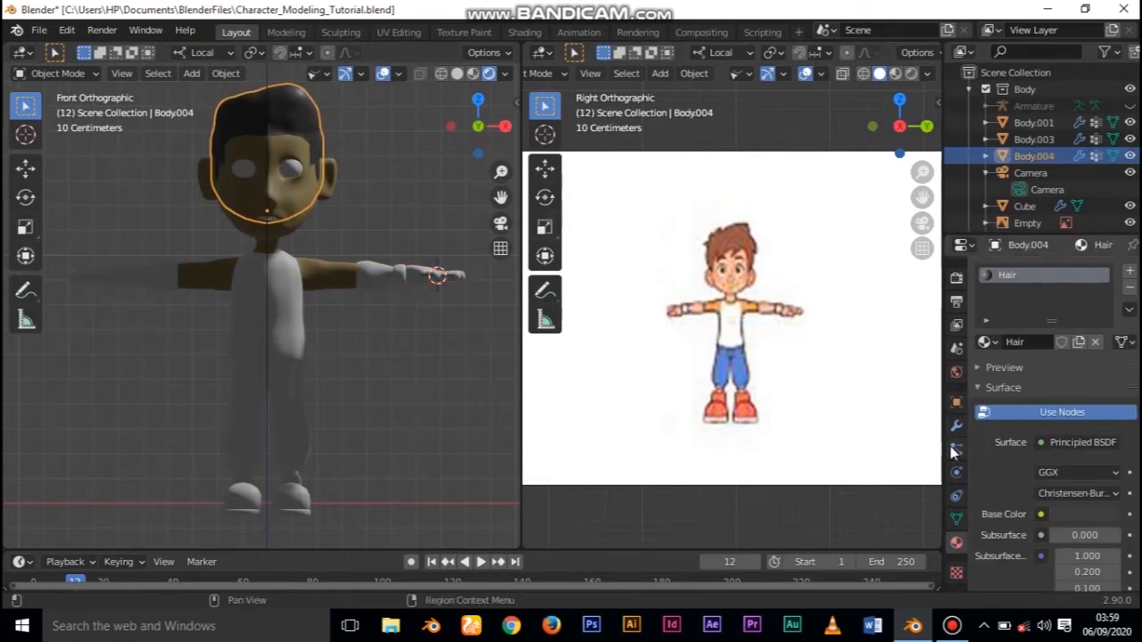
pyautogui.scroll(2, 952, 452)
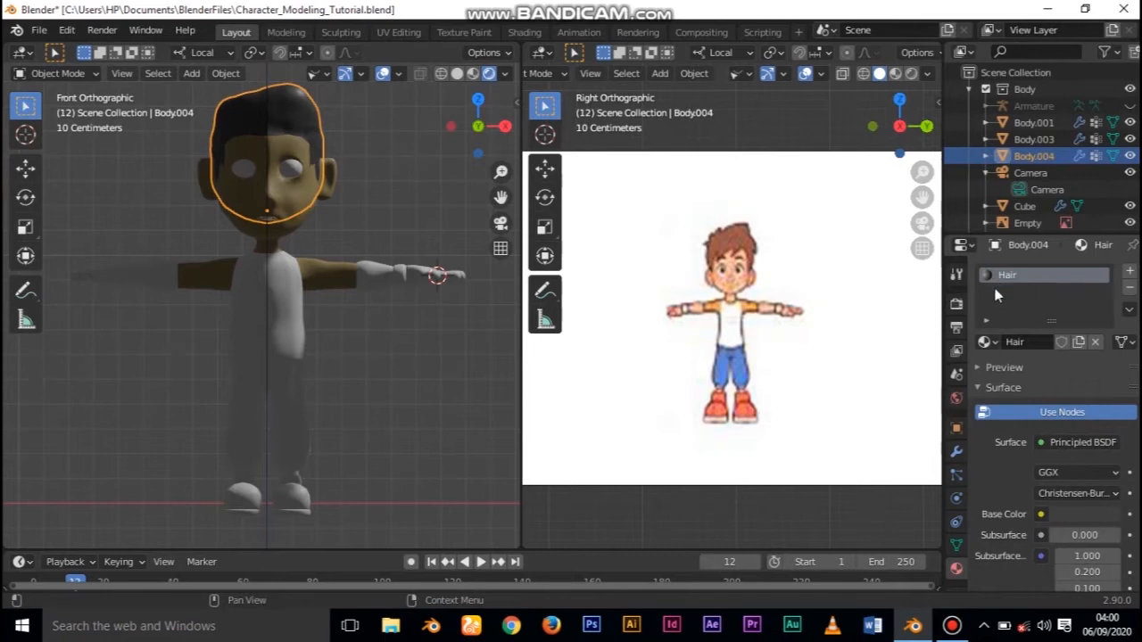
pyautogui.click(1081, 514)
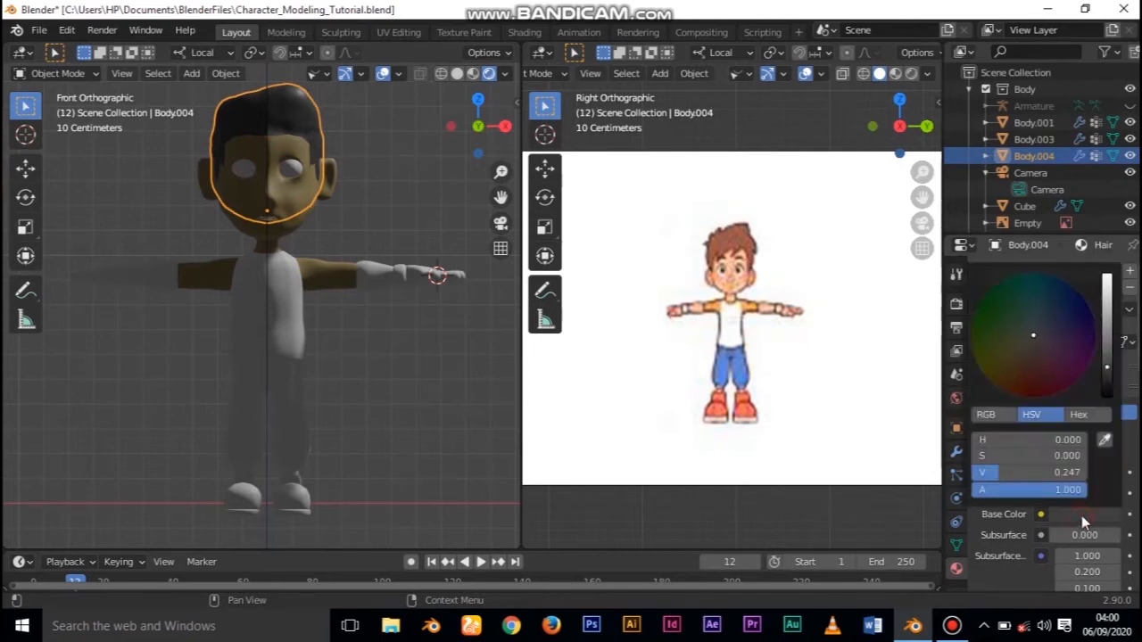
pyautogui.click(1104, 440)
pyautogui.click(748, 228)
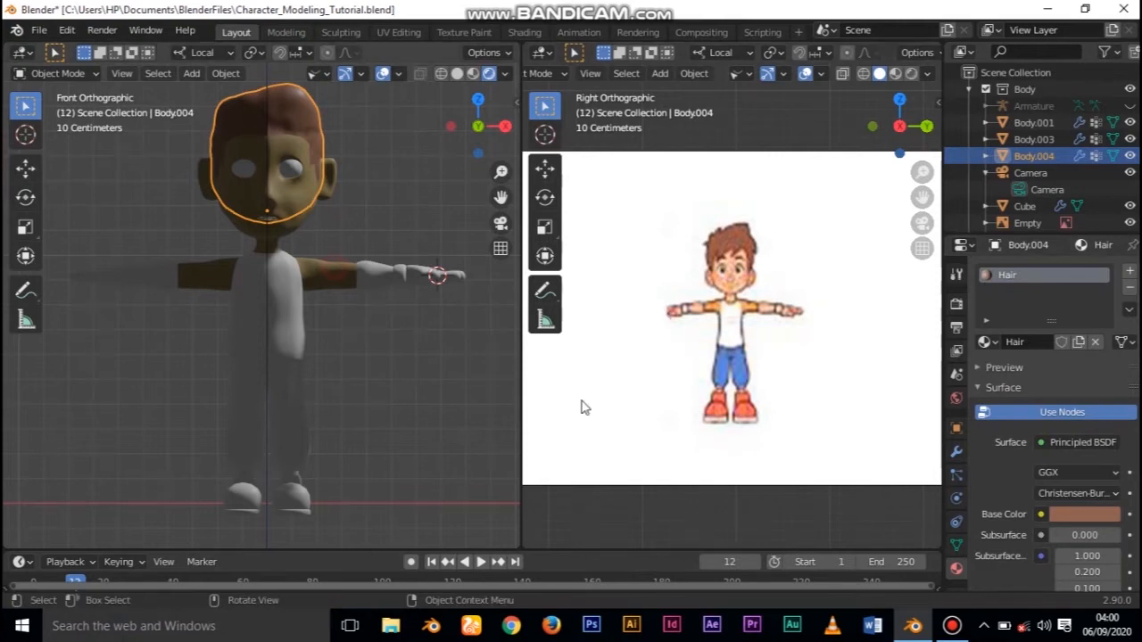
# Sample the reference character's skin as the base color of Body.001's material
pyautogui.click(1033, 122)
pyautogui.click(1081, 515)
pyautogui.click(1105, 440)
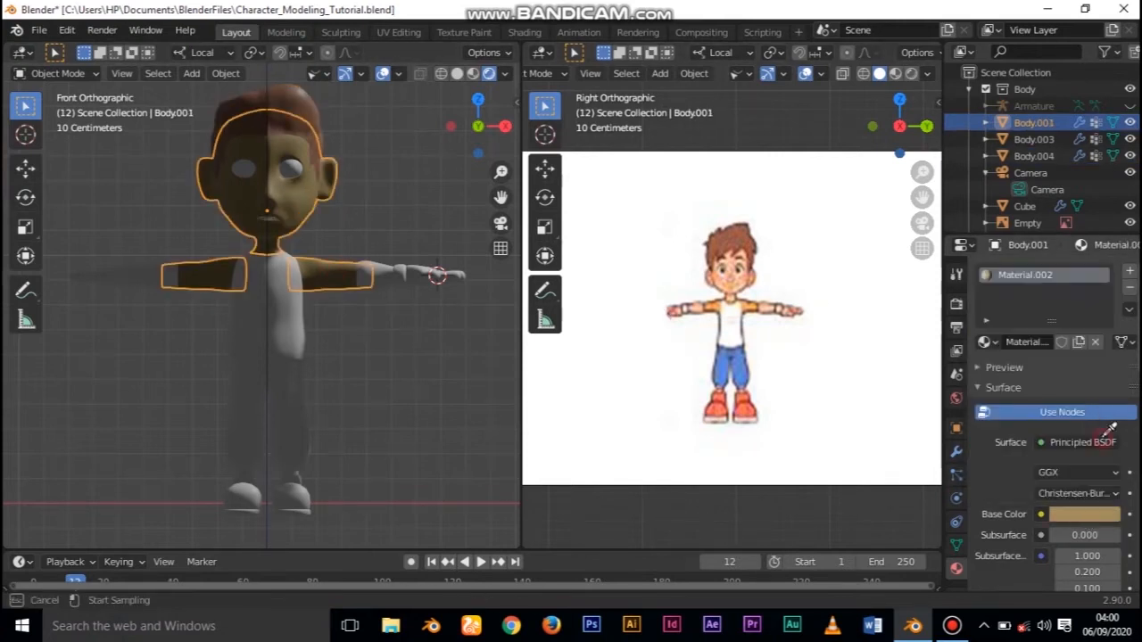
pyautogui.click(748, 282)
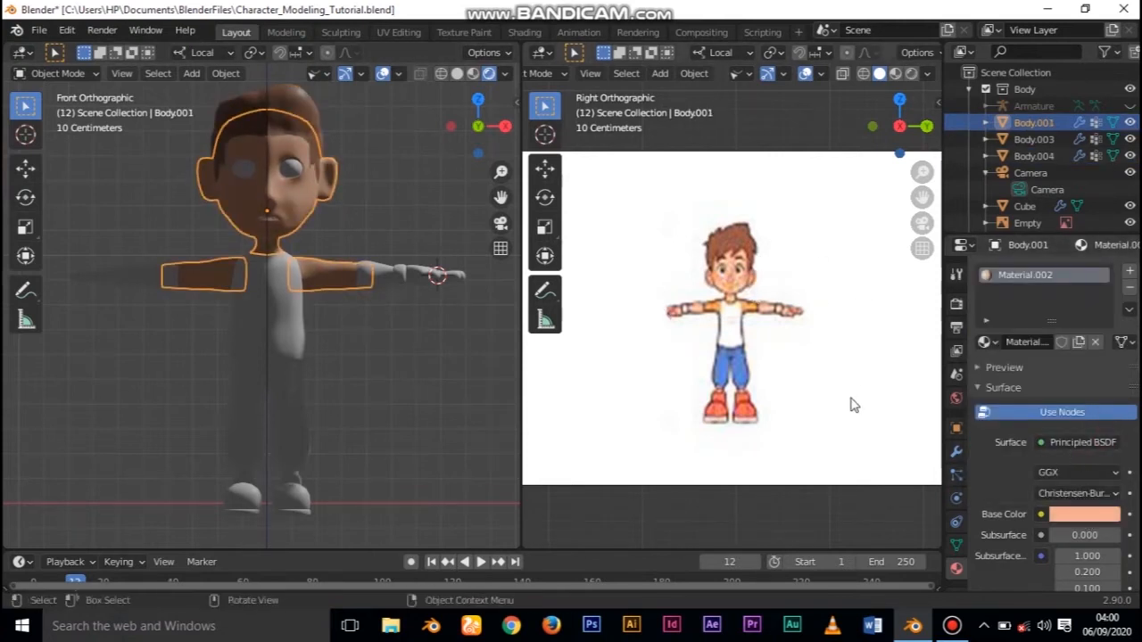
# Resample Body.001's base color from the enlarged reference face and shift it to a warmer tan, HSV 0.101, 0.448, 0.945
pyautogui.scroll(5, 853, 405)
pyautogui.click(1080, 515)
pyautogui.click(1104, 439)
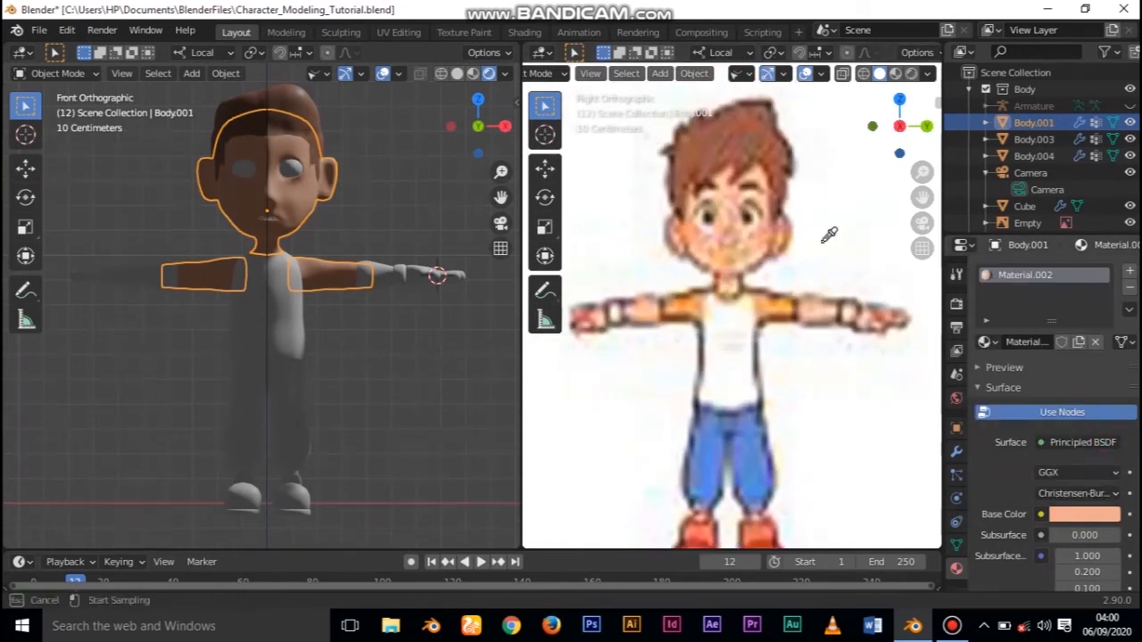
pyautogui.click(705, 223)
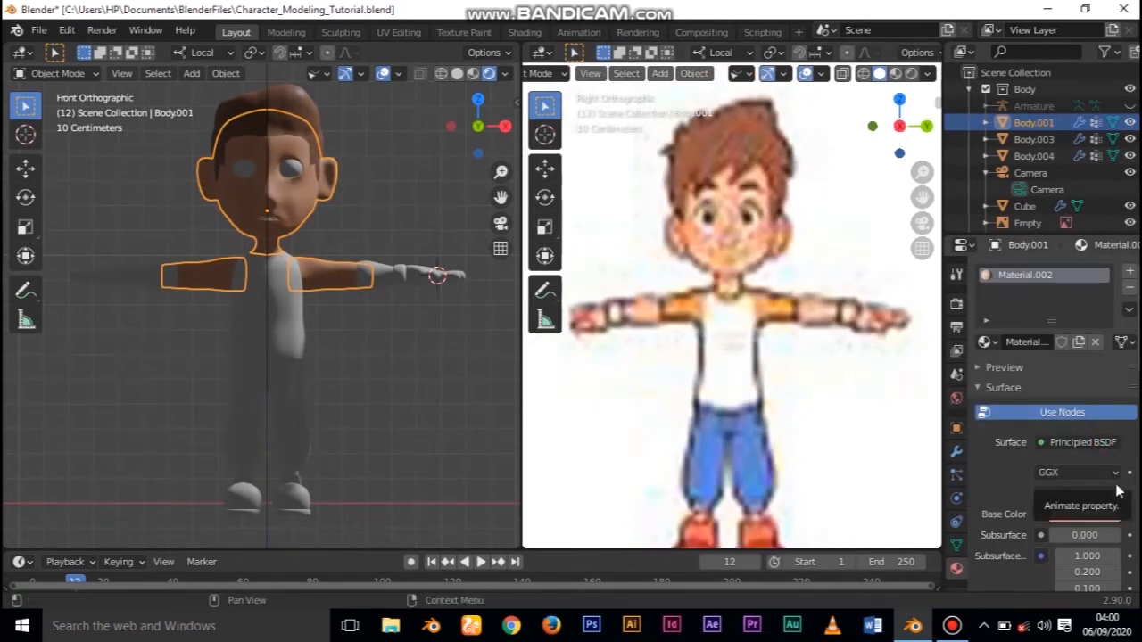
pyautogui.click(1089, 516)
pyautogui.moveTo(1019, 365); pyautogui.dragTo(1017, 358)
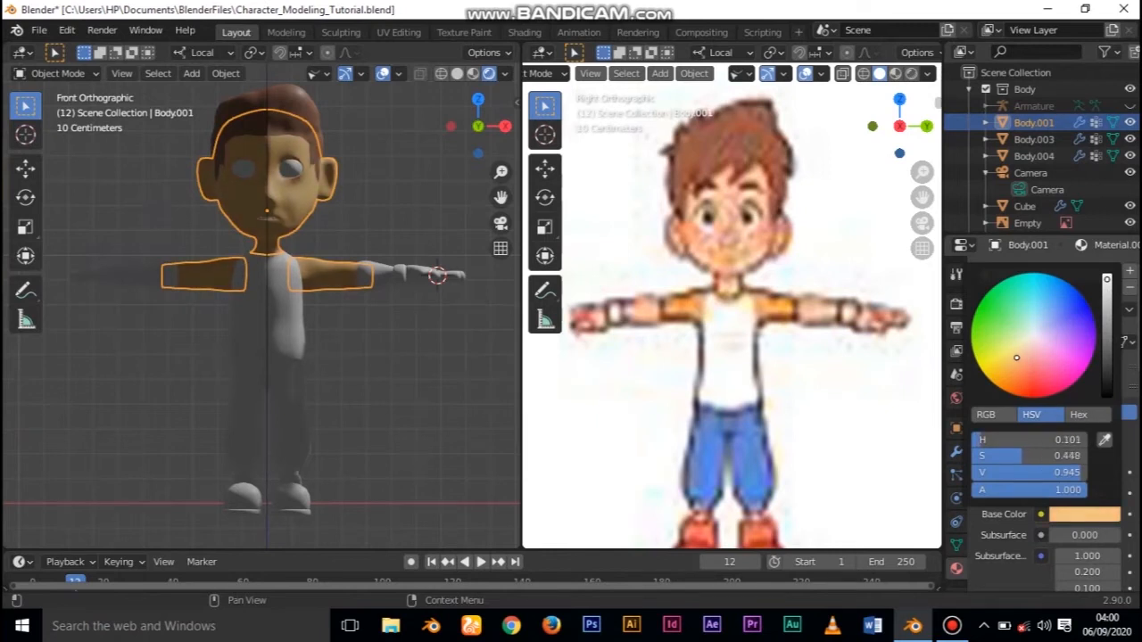
# Set the specular to 0.209 on the Hair material and to 0.300 on Body.001's skin material
pyautogui.click(306, 125)
pyautogui.scroll(-4, 1052, 511)
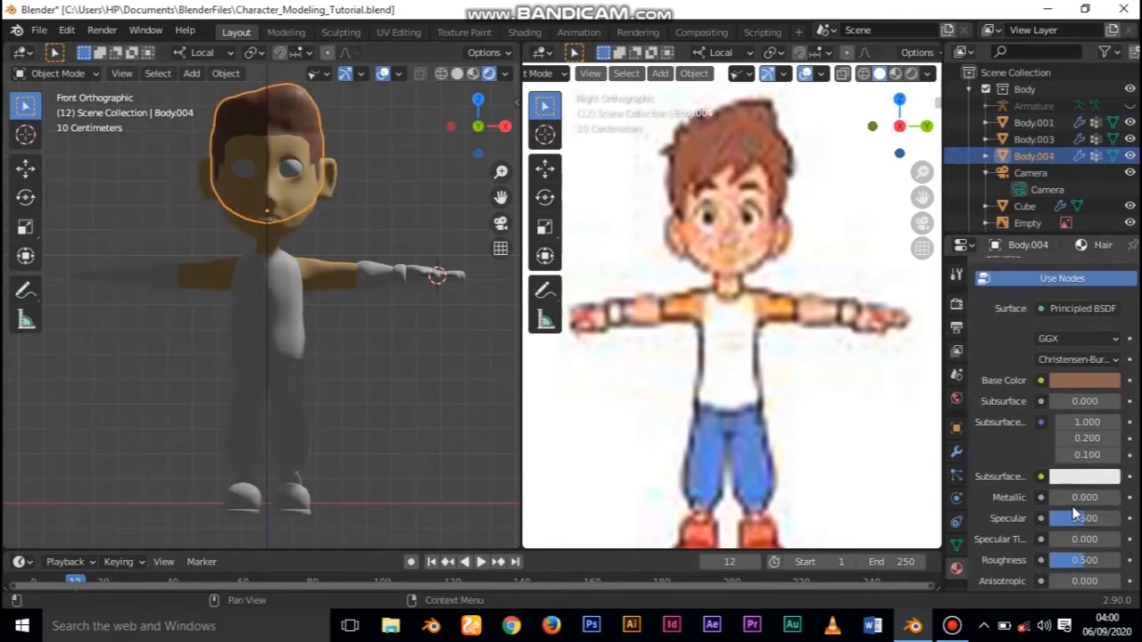
pyautogui.scroll(-6, 1102, 488)
pyautogui.scroll(2, 1038, 344)
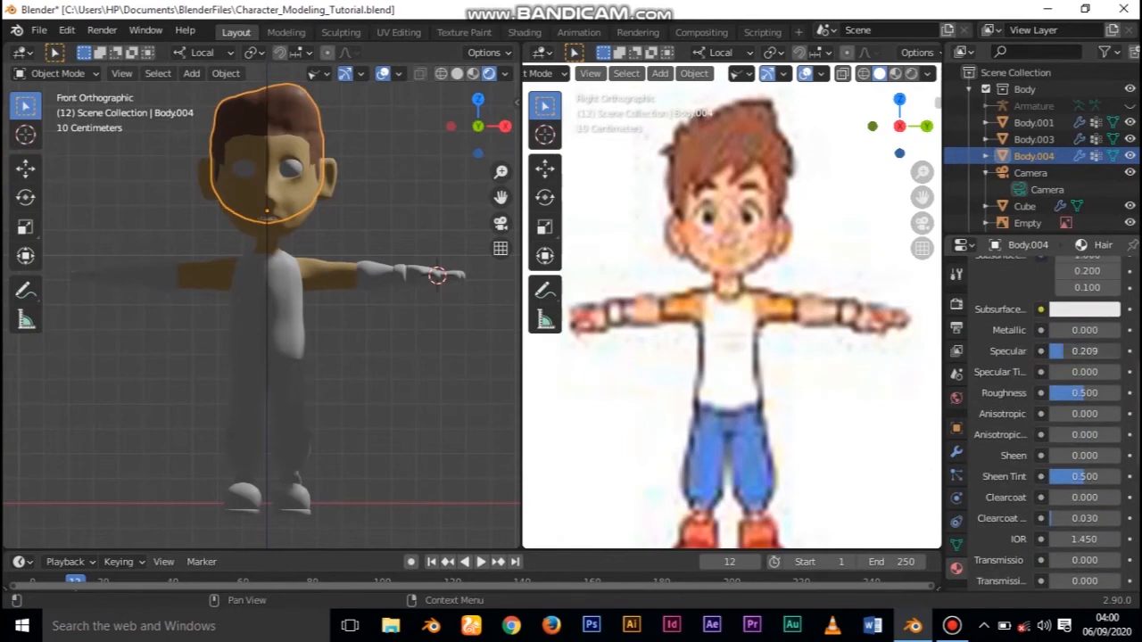
pyautogui.click(331, 274)
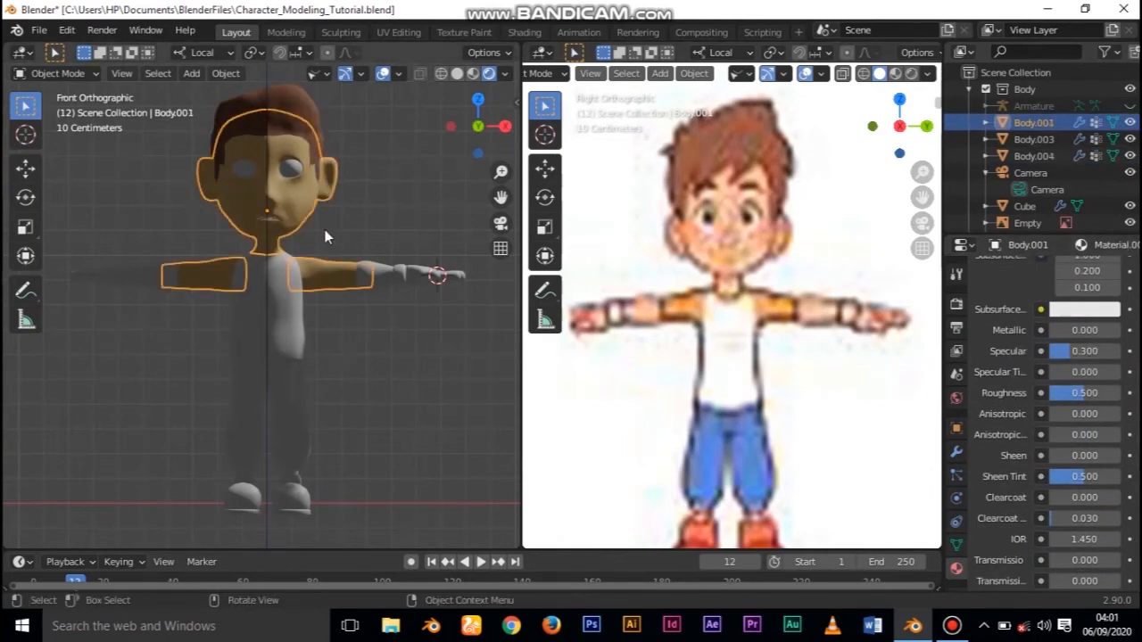
# Create a new material named Glove on the Gloves object
pyautogui.scroll(-2, 325, 230)
pyautogui.click(369, 294)
pyautogui.scroll(1, 369, 293)
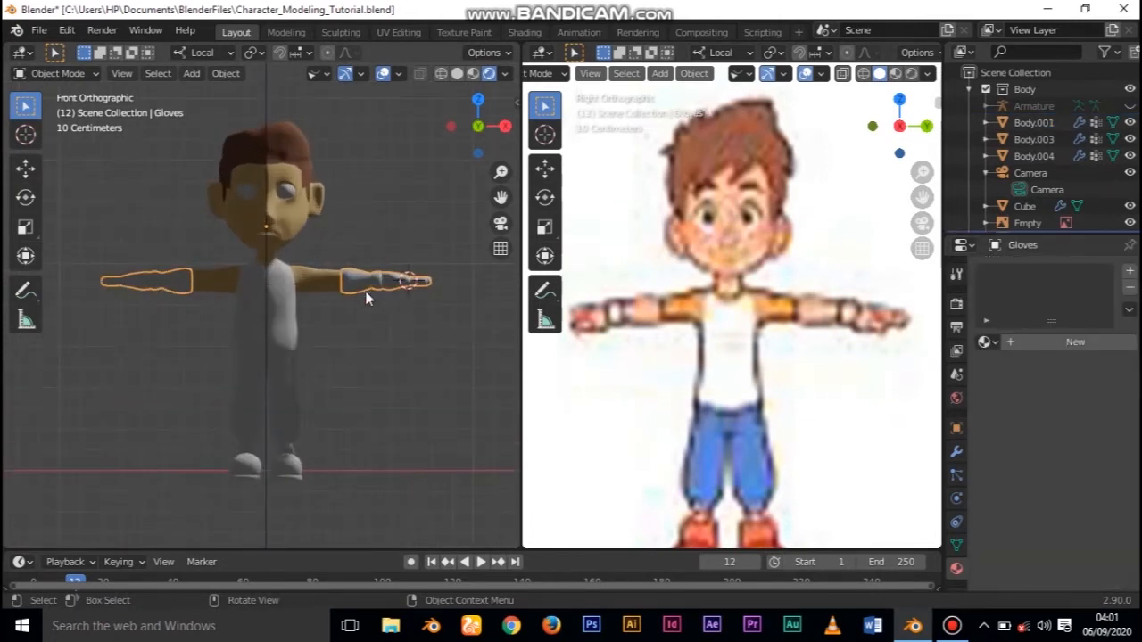
pyautogui.click(1070, 344)
pyautogui.doubleClick(1027, 341)
pyautogui.write('Glove')
pyautogui.press('Return')
pyautogui.click(953, 622)
pyautogui.click(953, 622)
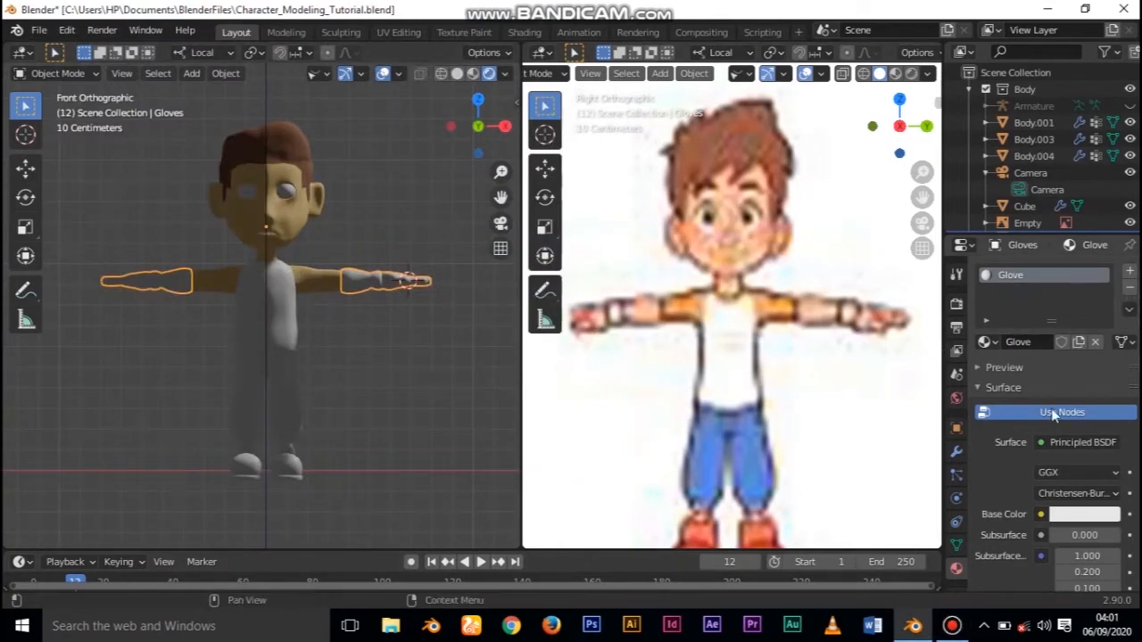
# Set the Glove material's base color to a salmon pink and adjust its brightness
pyautogui.click(1083, 514)
pyautogui.click(1034, 350)
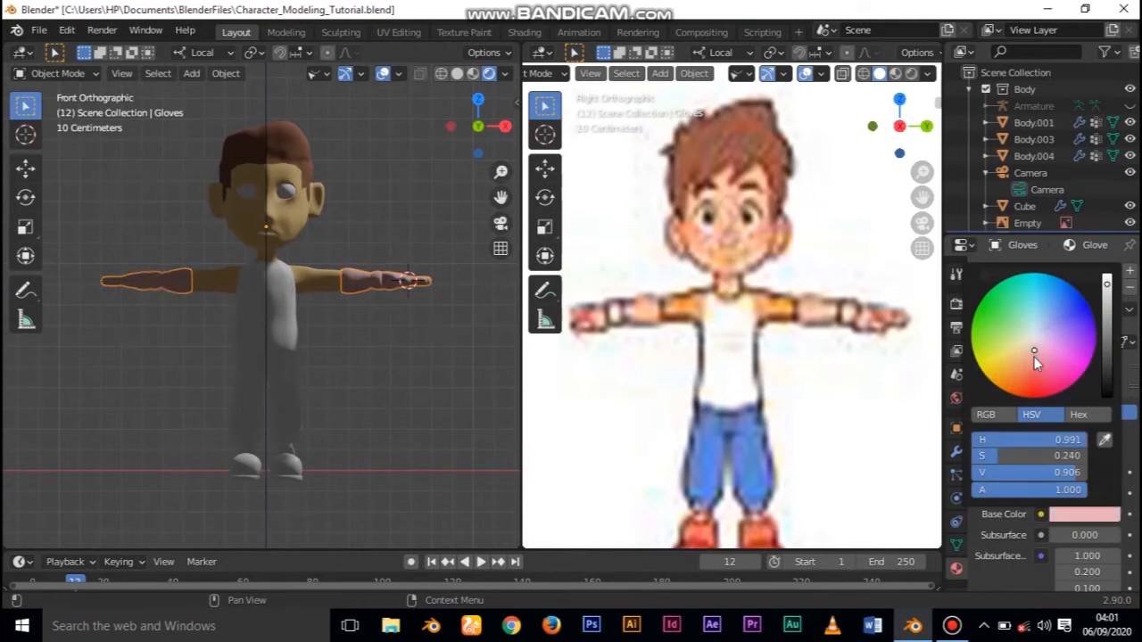
pyautogui.click(1034, 354)
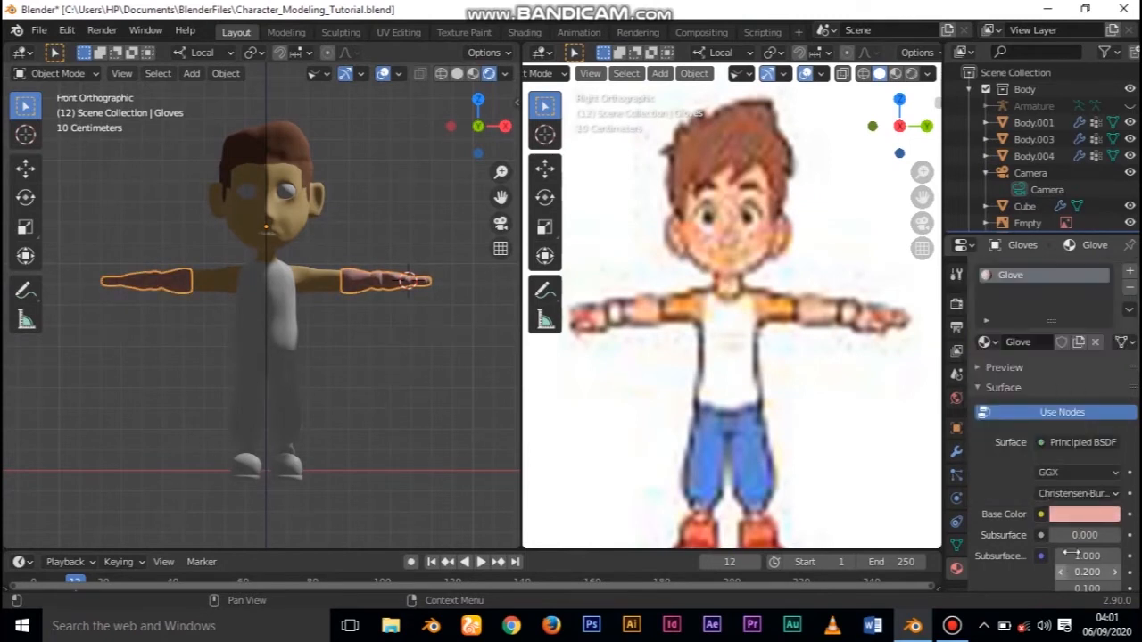
pyautogui.click(1065, 516)
pyautogui.click(1109, 314)
# Create a material named Singlet on the torso garment and set its base color to pure white
pyautogui.click(272, 307)
pyautogui.click(1049, 341)
pyautogui.doubleClick(1032, 342)
pyautogui.write('Singlet')
pyautogui.press('Return')
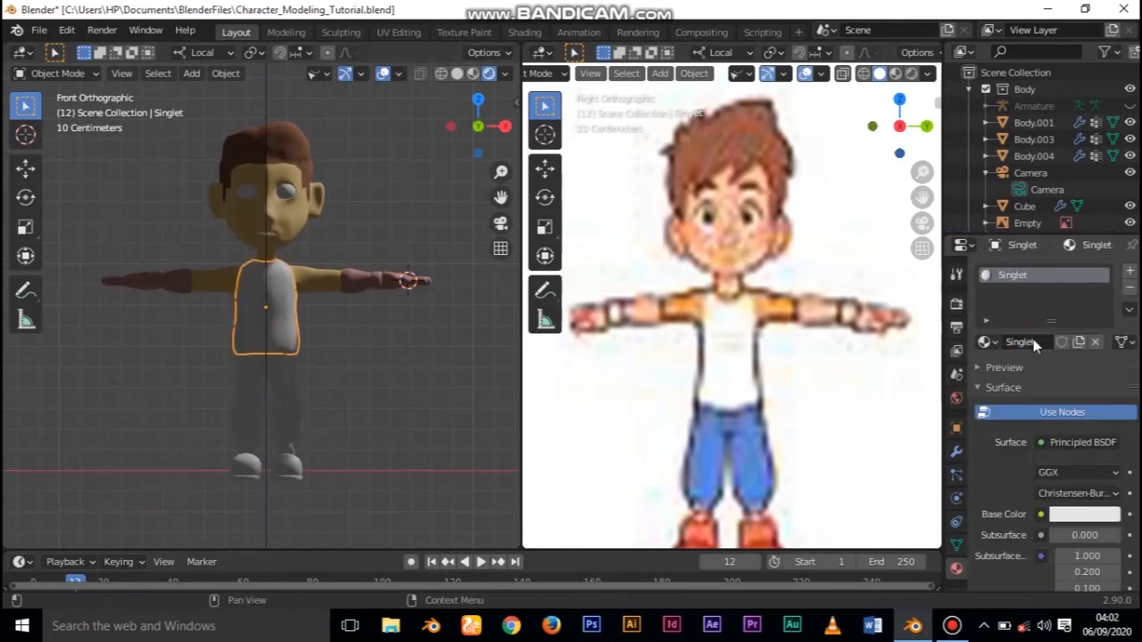
pyautogui.click(1078, 515)
pyautogui.click(1083, 516)
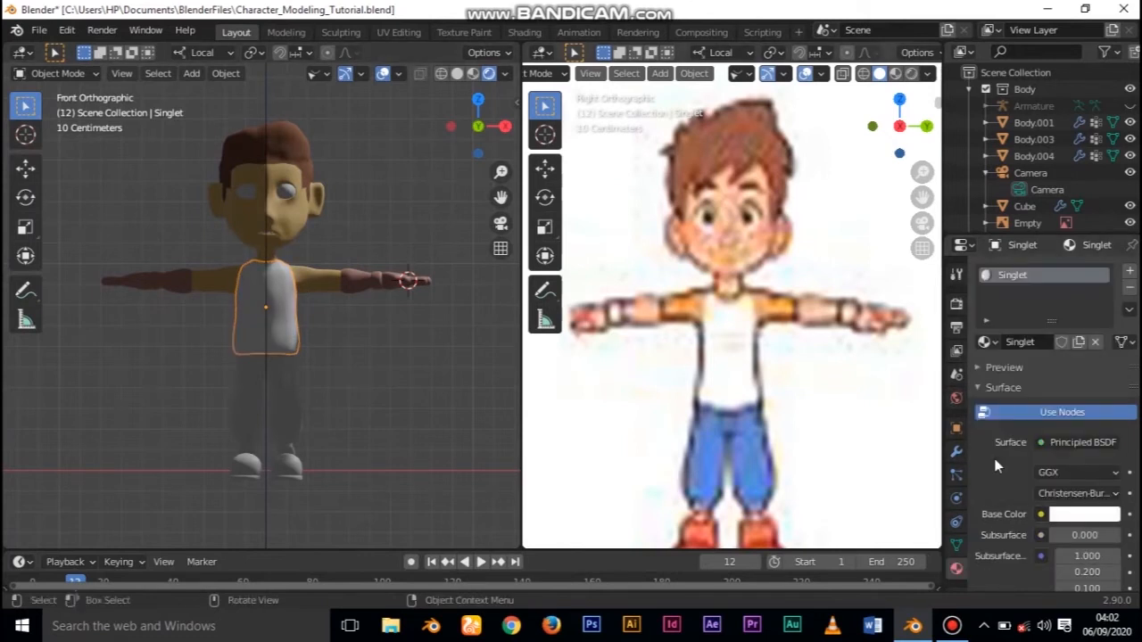
pyautogui.scroll(-3, 1089, 491)
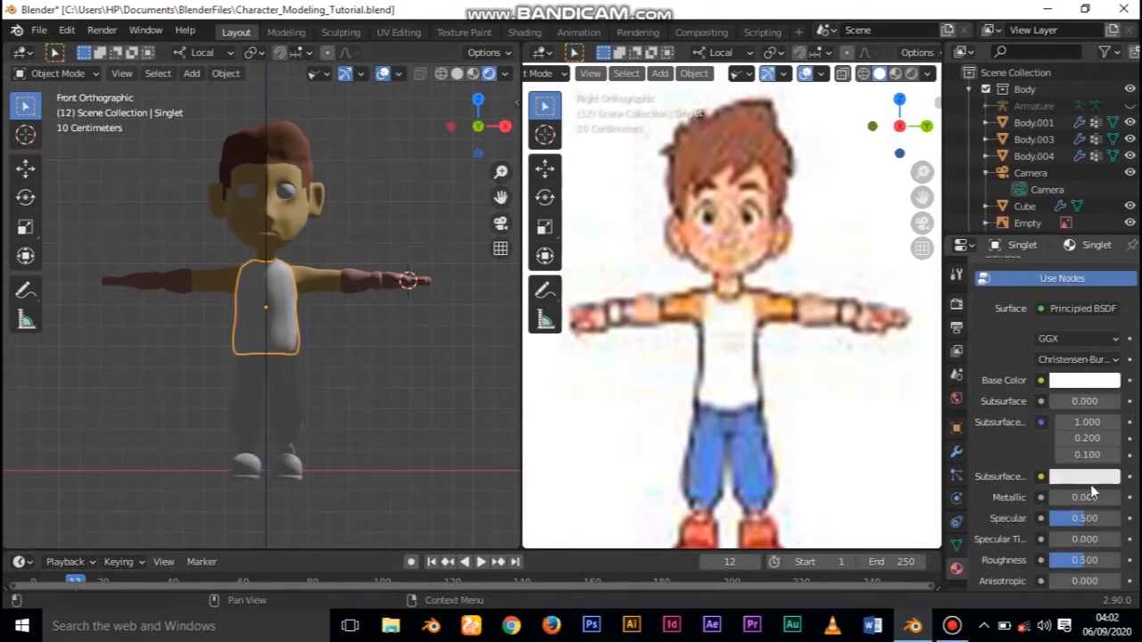
# Create a material named Trouser on Body.003 and sample the reference character's blue trousers as its base color
pyautogui.click(298, 429)
pyautogui.click(1040, 343)
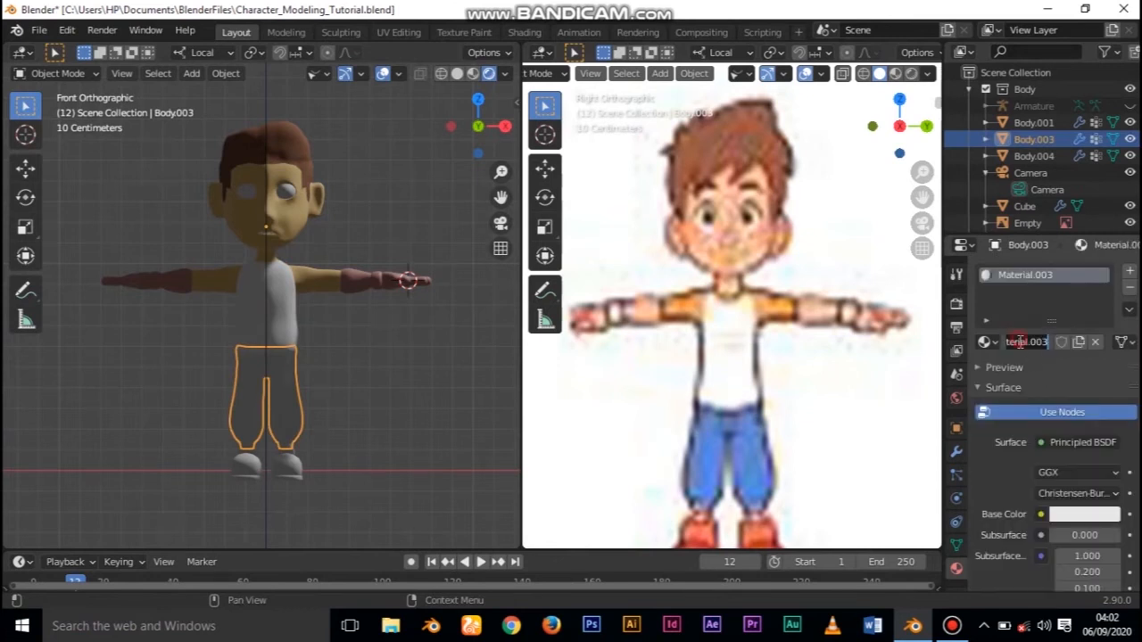
pyautogui.click(1088, 513)
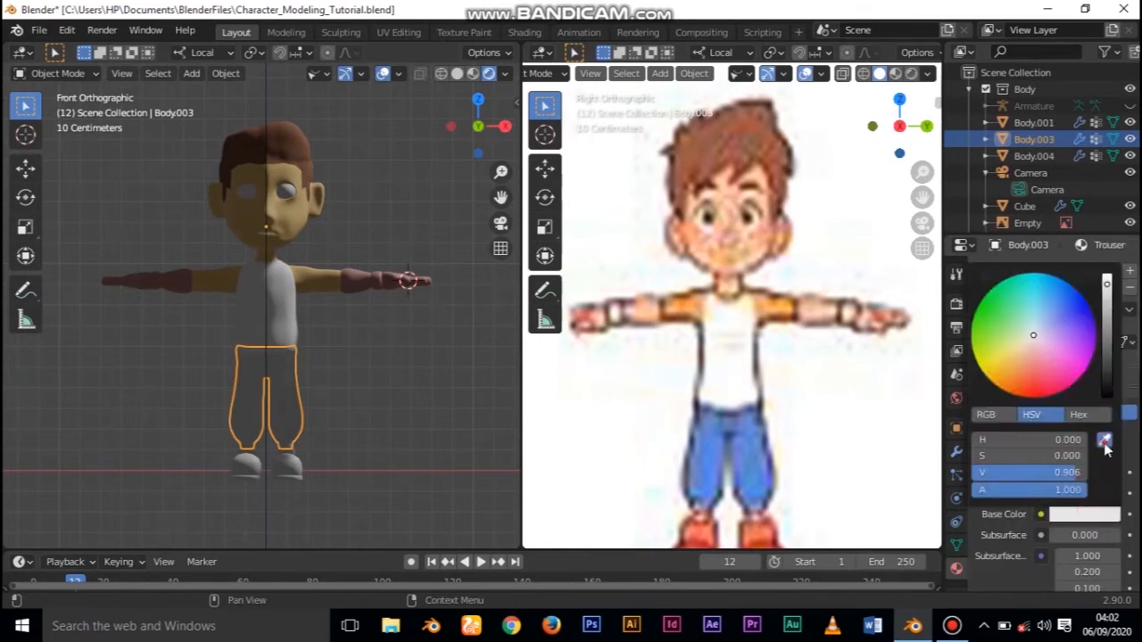
pyautogui.click(1099, 515)
pyautogui.click(1106, 415)
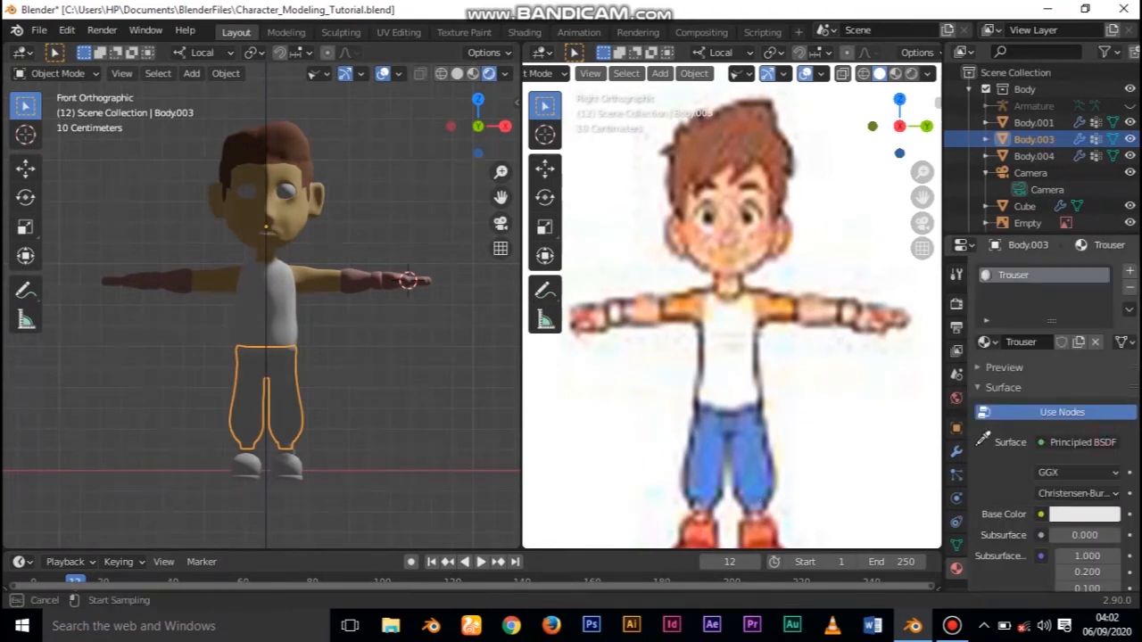
pyautogui.click(749, 453)
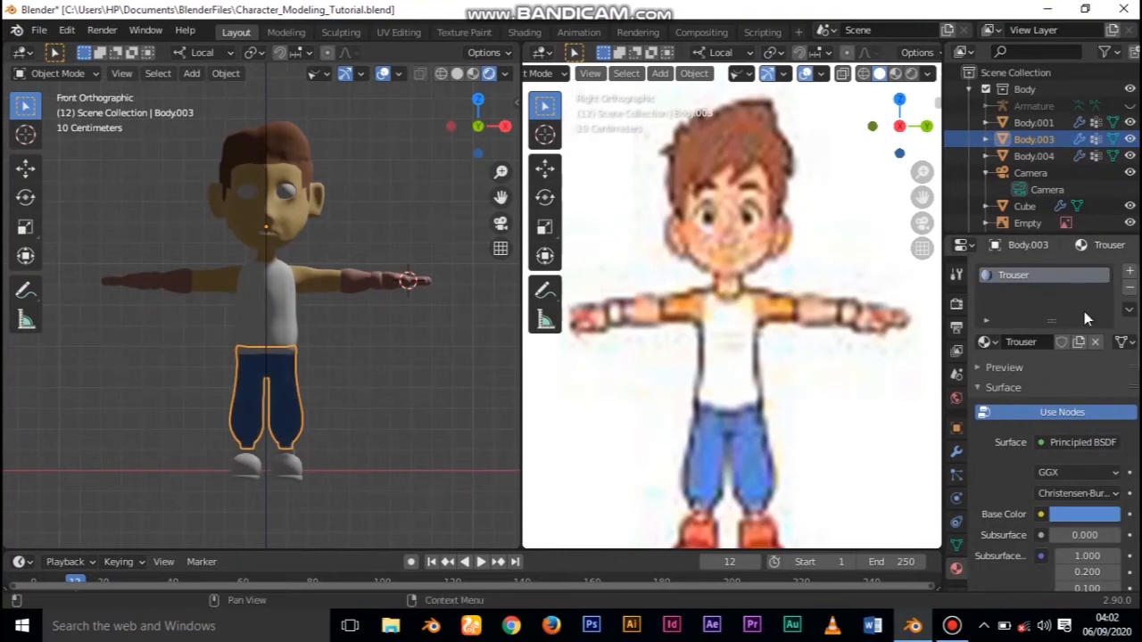
# Shift the Trouser material's base color to a lighter sky blue
pyautogui.scroll(1, 306, 403)
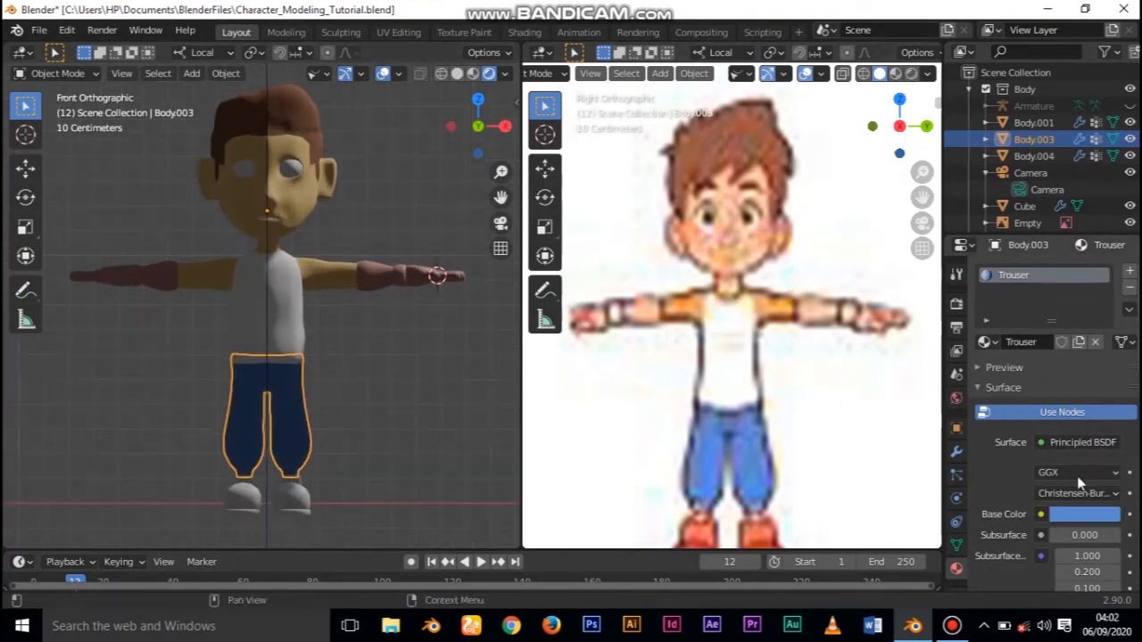
pyautogui.scroll(-2, 1023, 441)
pyautogui.click(1084, 447)
pyautogui.moveTo(1107, 234); pyautogui.dragTo(1105, 217)
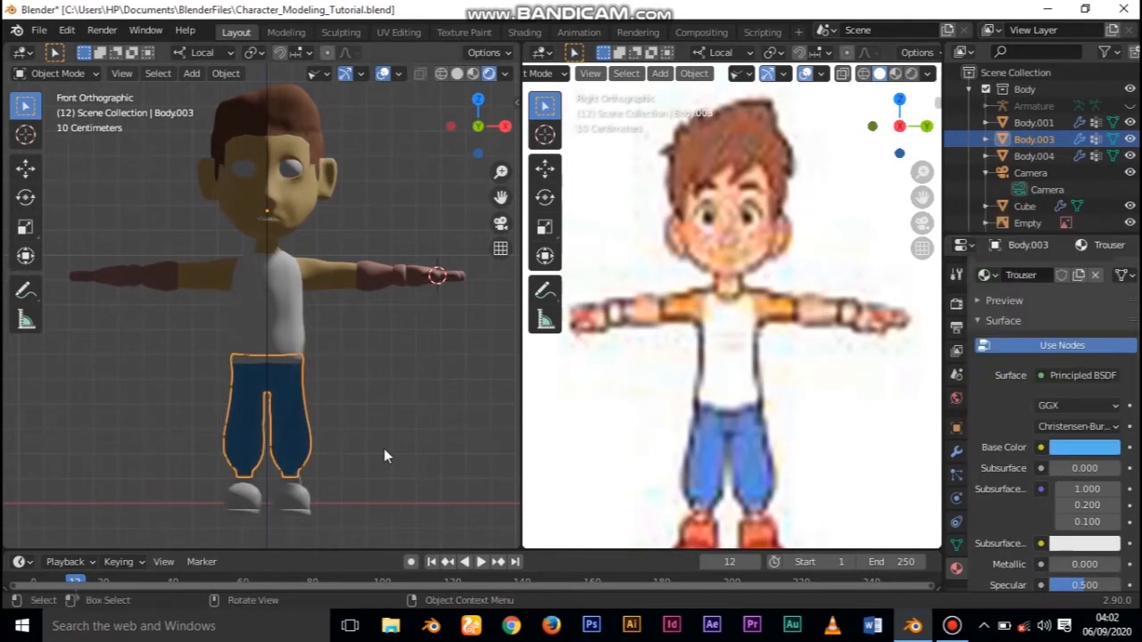
# Create a new material named Shoes on the Shoes object
pyautogui.keyDown('shift'); pyautogui.scroll(-4, 368, 432); pyautogui.keyUp('shift')
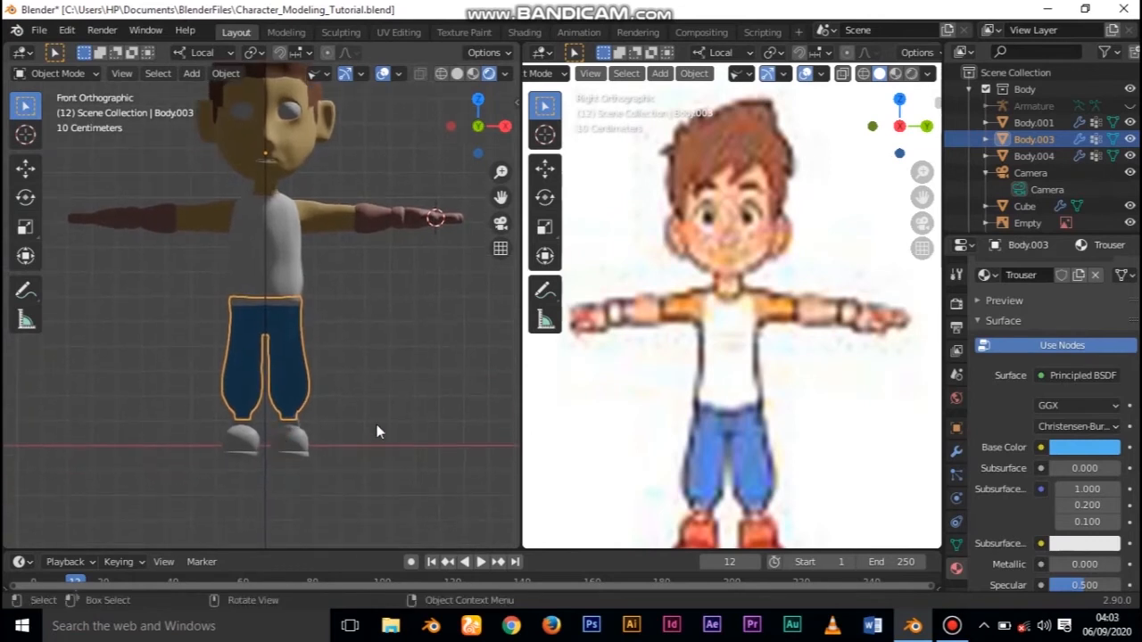
pyautogui.click(305, 446)
pyautogui.click(1052, 346)
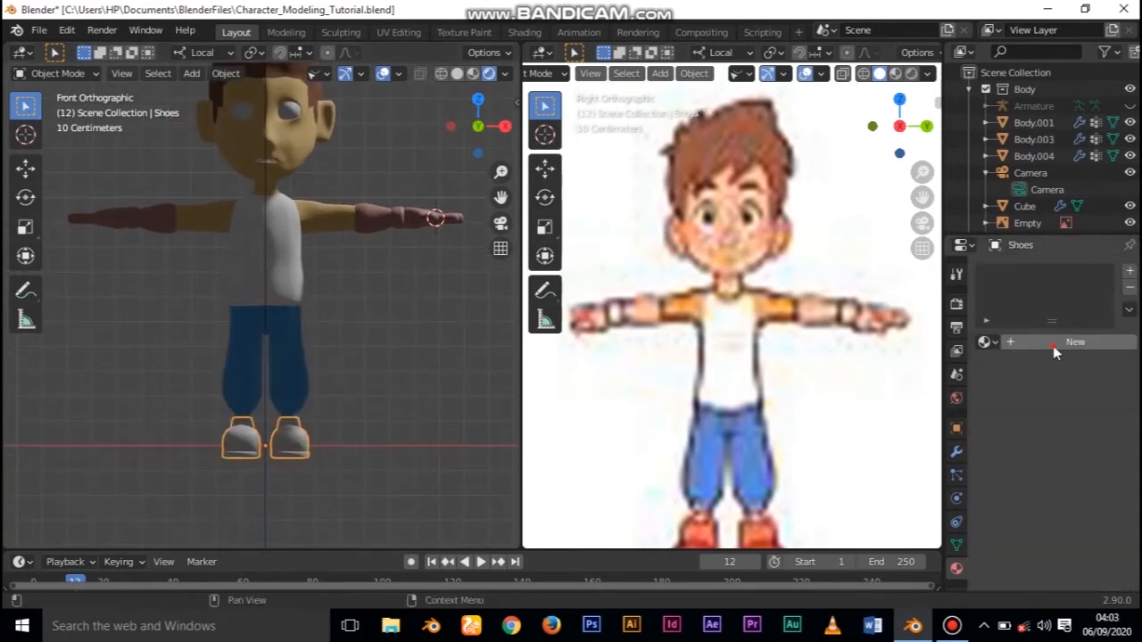
pyautogui.click(1025, 341)
pyautogui.write('Shoes')
pyautogui.press('Return')
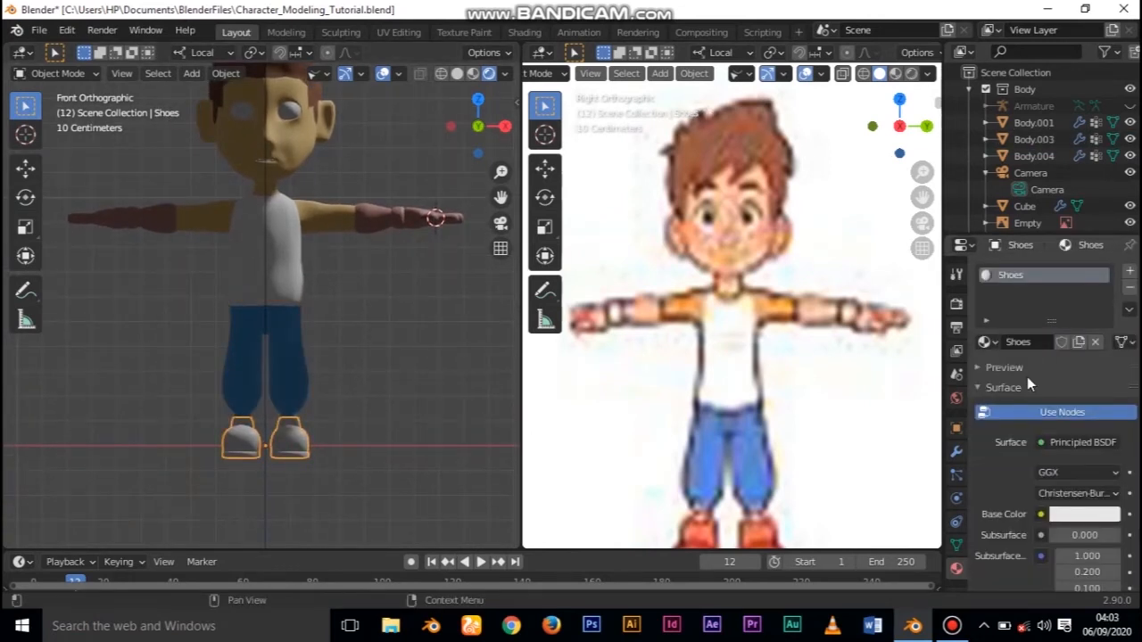
# Sample the orange-red of the reference character's shoes as the Shoes material's base color
pyautogui.click(1076, 520)
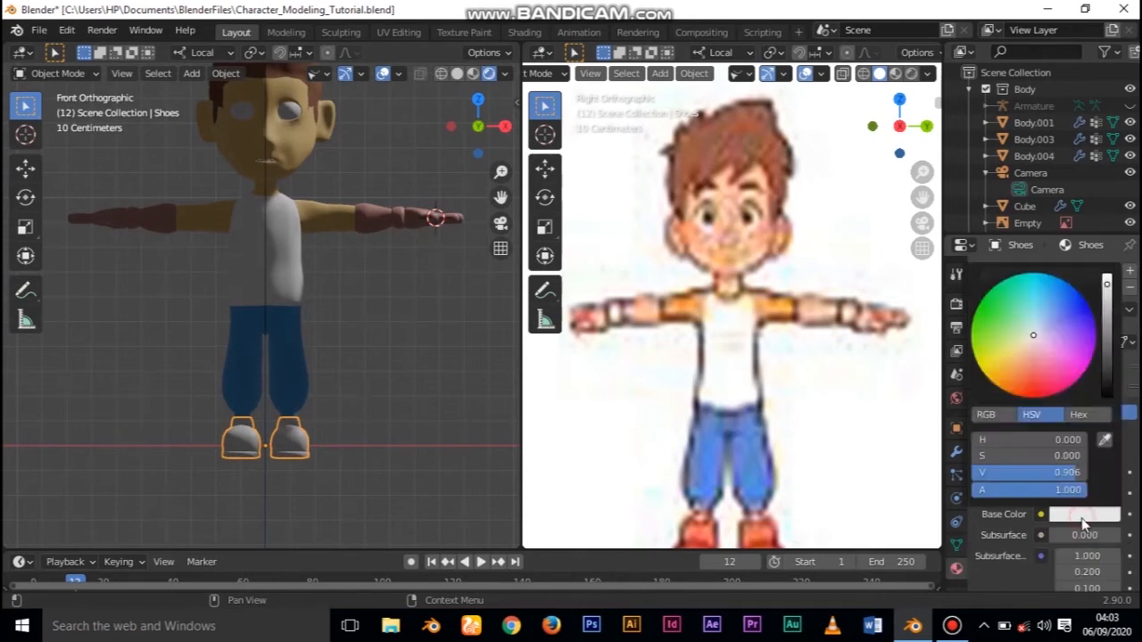
pyautogui.keyDown('shift'); pyautogui.scroll(-3, 803, 428); pyautogui.keyUp('shift')
pyautogui.click(1084, 514)
pyautogui.click(1114, 420)
pyautogui.click(773, 483)
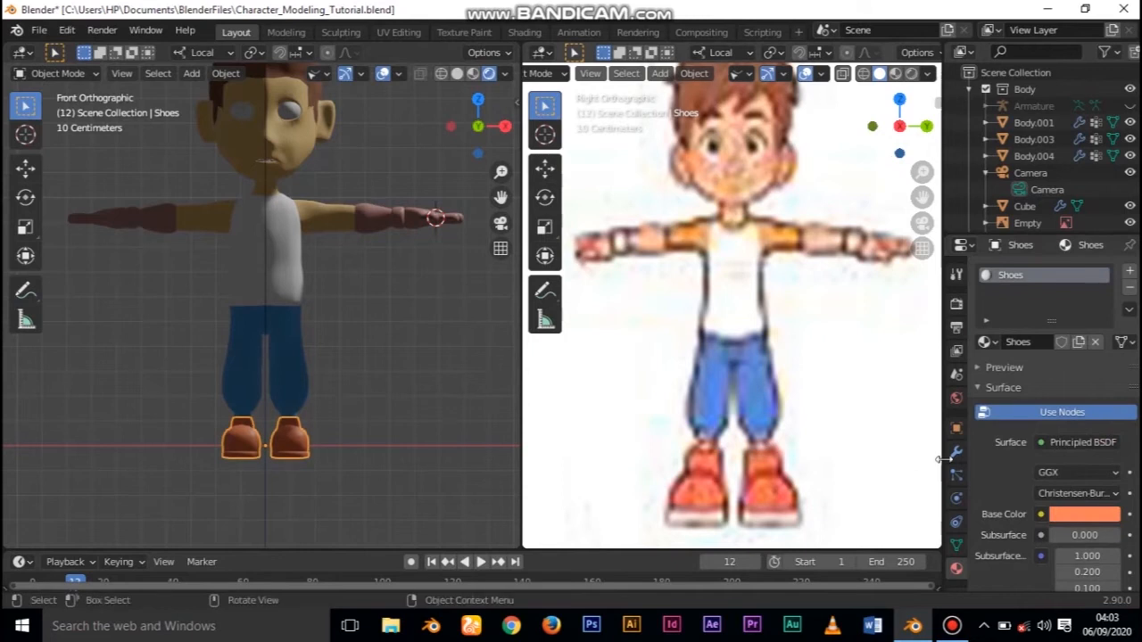
# Enter Edit Mode on the Shoes mesh and try selecting the edges along the soles
pyautogui.press('Tab')
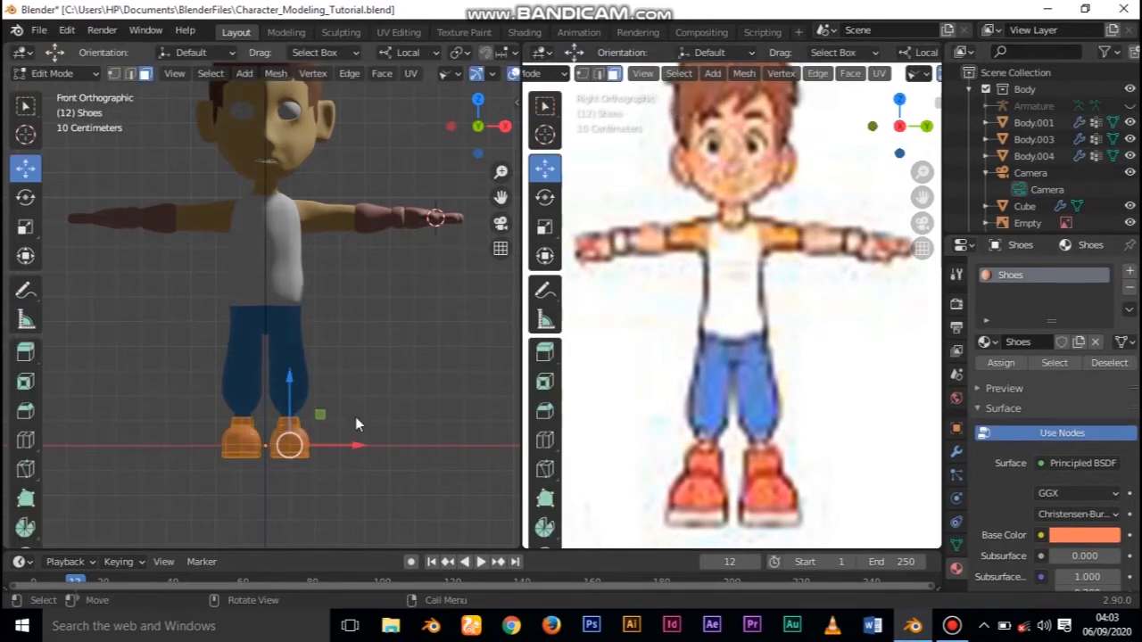
pyautogui.press('Tab')
pyautogui.scroll(2, 353, 417)
pyautogui.keyDown('shift'); pyautogui.scroll(-4, 339, 410); pyautogui.keyUp('shift')
pyautogui.scroll(-1, 295, 361)
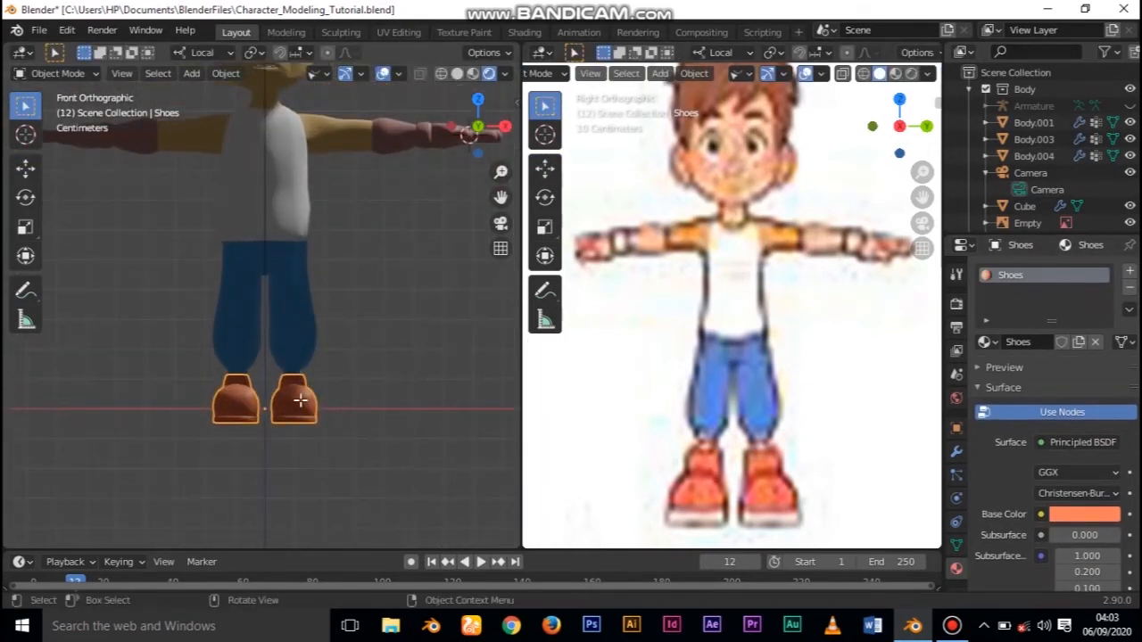
pyautogui.press('Tab')
pyautogui.moveTo(295, 408)
pyautogui.mouseDown()
pyautogui.moveTo(303, 419)
pyautogui.moveTo(283, 420)
pyautogui.mouseUp()
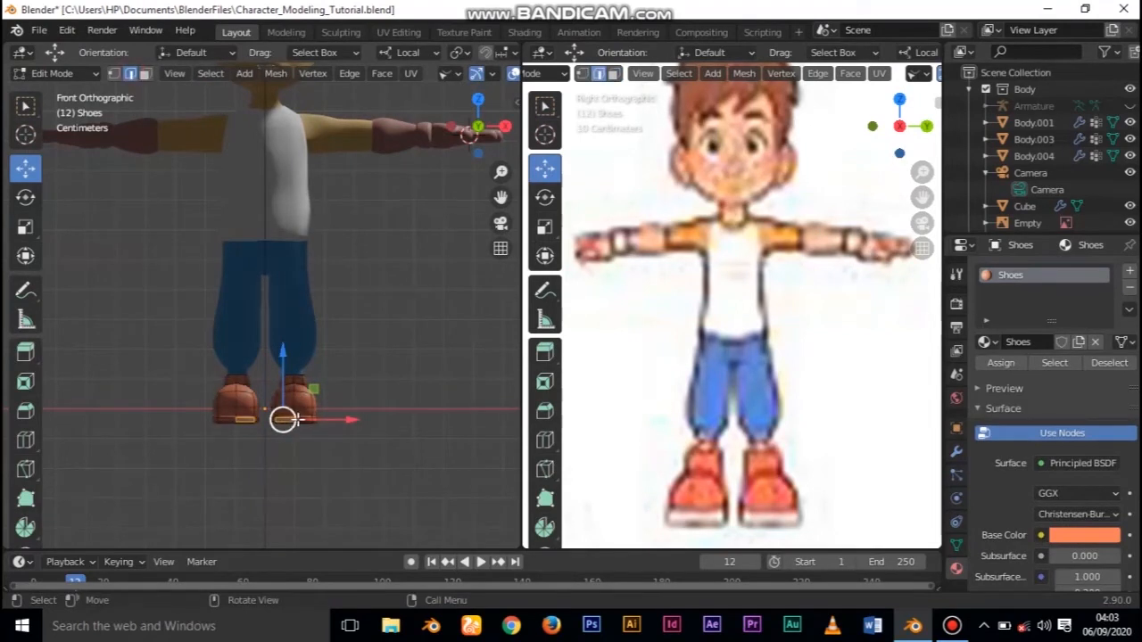
pyautogui.scroll(-3, 298, 420)
pyautogui.scroll(5, 300, 378)
pyautogui.scroll(-1, 313, 378)
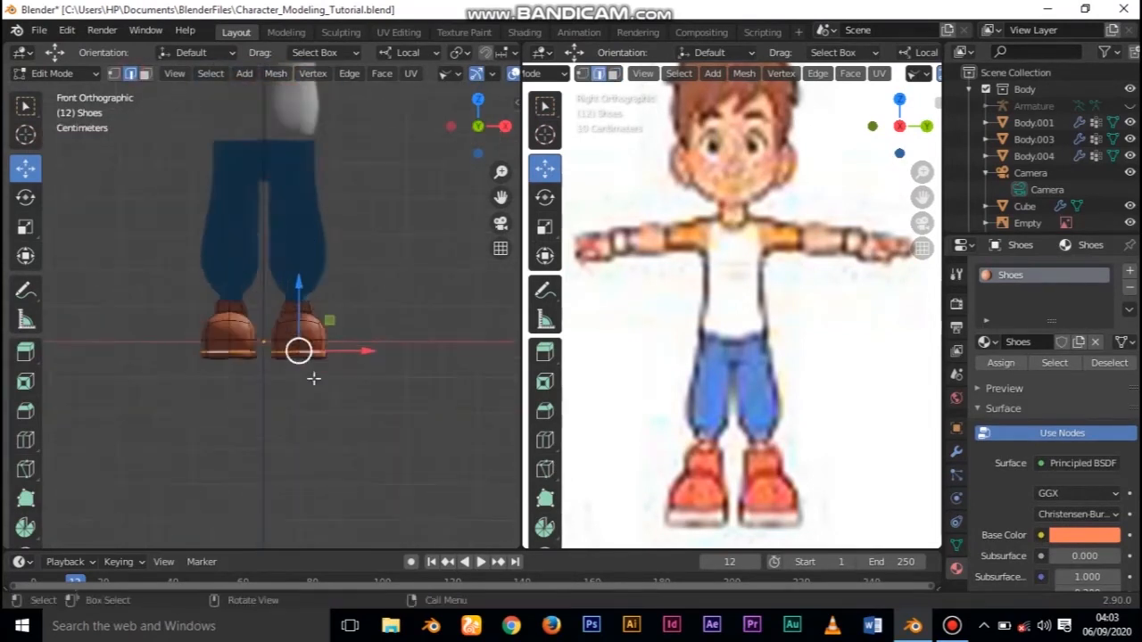
pyautogui.scroll(4, 313, 378)
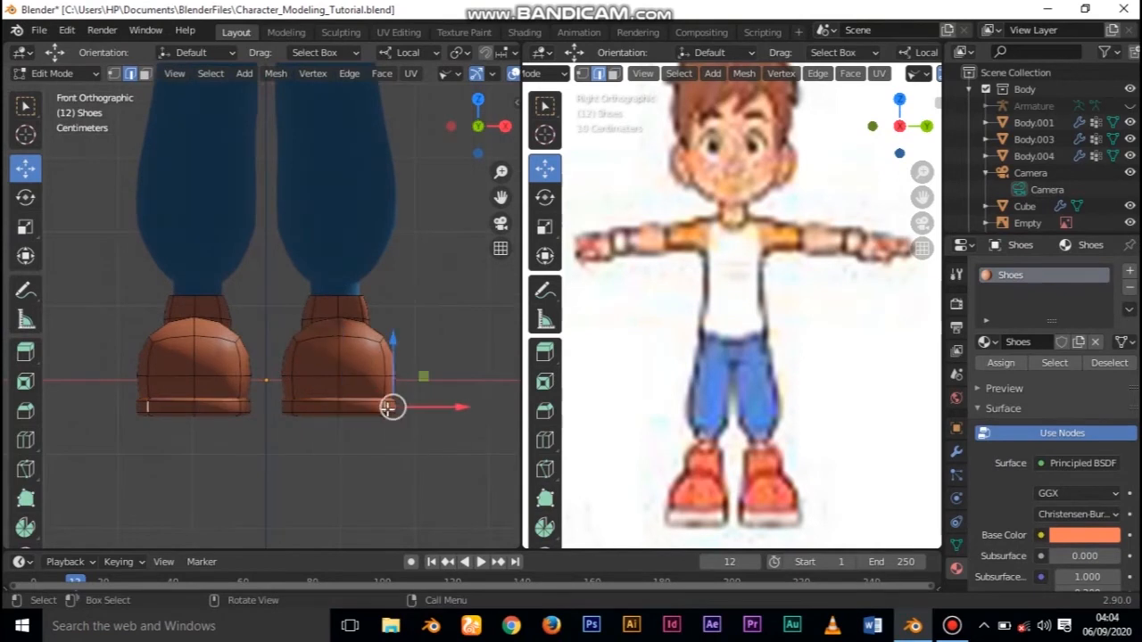
# Select the face loops around the soles of both shoes, including the rims above and below
pyautogui.click(145, 73)
pyautogui.keyDown('alt'); pyautogui.click(339, 408); pyautogui.keyUp('alt')
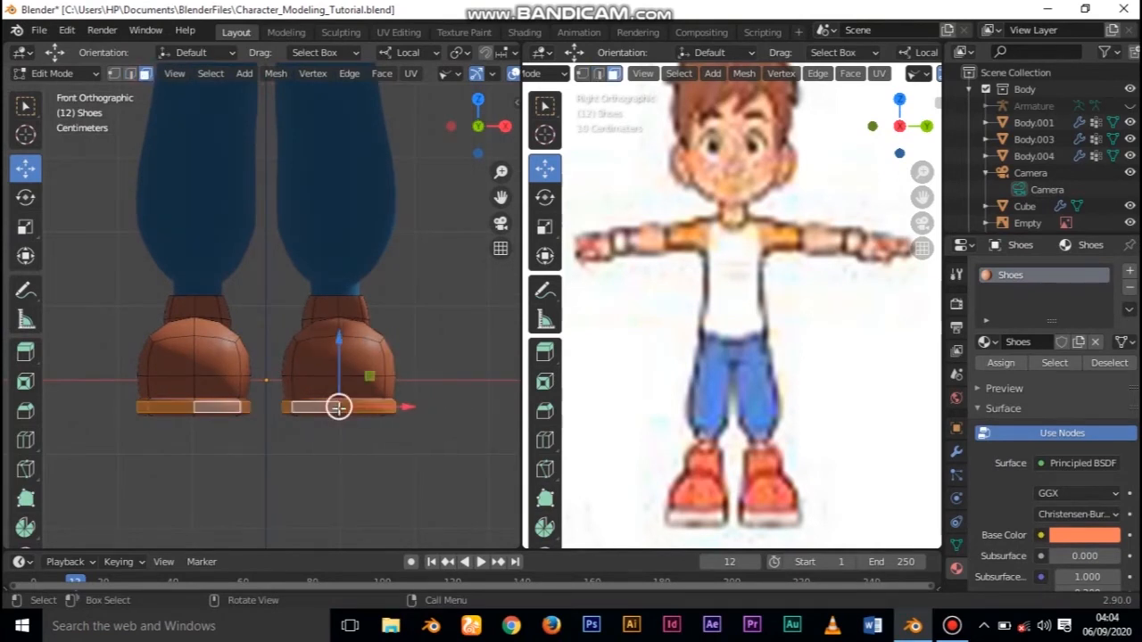
pyautogui.scroll(3, 393, 419)
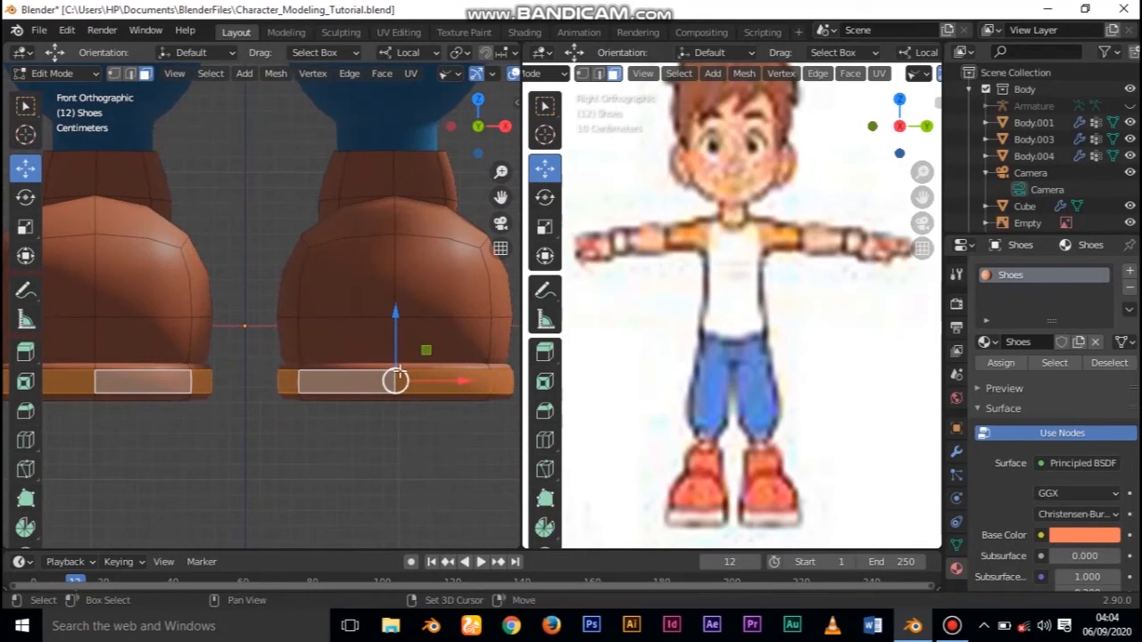
pyautogui.moveTo(395, 375); pyautogui.dragTo(395, 368)
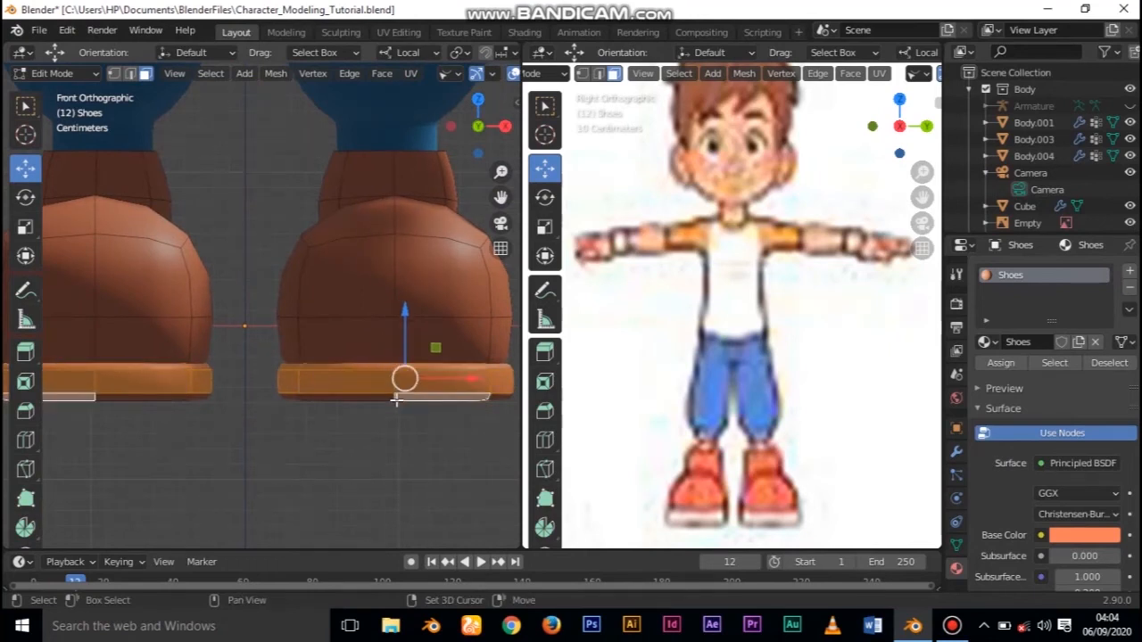
pyautogui.scroll(-3, 401, 407)
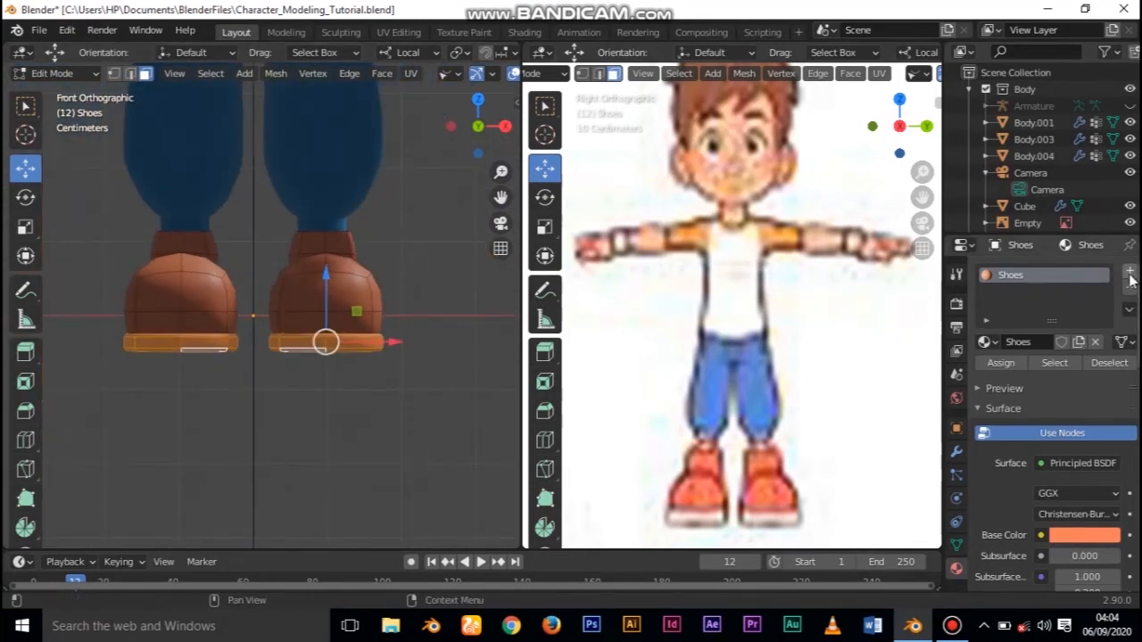
# Add a second material named White to the Shoes object and assign it to the selected sole faces
pyautogui.click(1129, 274)
pyautogui.click(1055, 378)
pyautogui.write('White')
pyautogui.press('Return')
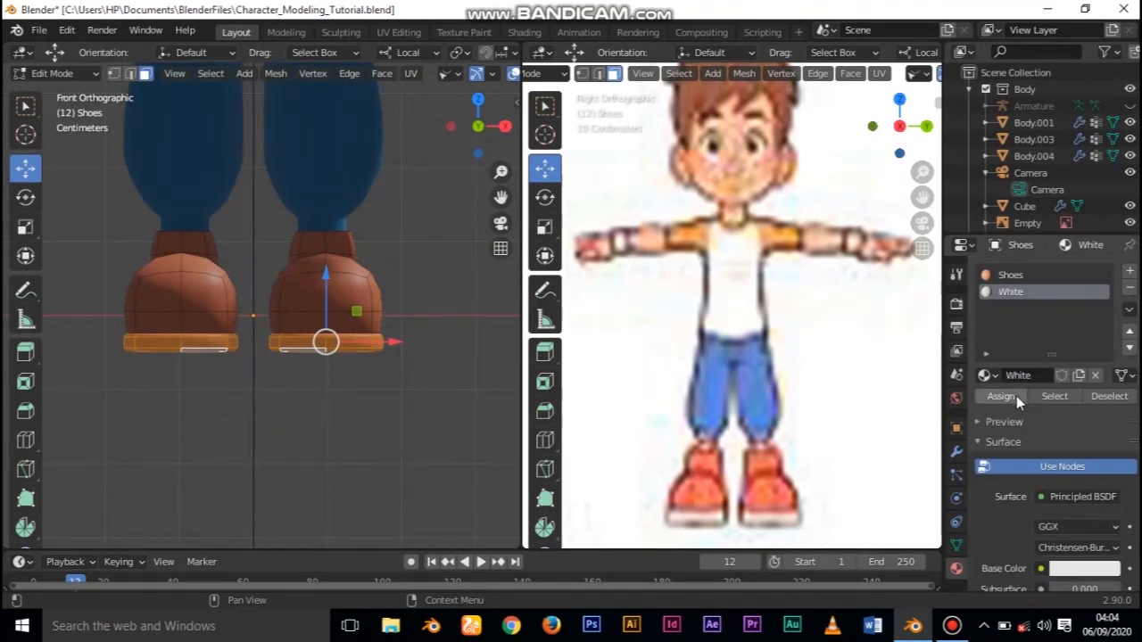
pyautogui.click(1018, 394)
pyautogui.press('Tab')
# Check the soles from another angle, select their remaining faces and assign the White material to them
pyautogui.moveTo(380, 415); pyautogui.dragTo(318, 391, button='middle')
pyautogui.press('KP_1')
pyautogui.press('Tab')
pyautogui.scroll(3, 361, 360)
pyautogui.keyDown('ctrl'); pyautogui.click(314, 308); pyautogui.keyUp('ctrl')
pyautogui.press('c')
pyautogui.moveTo(299, 248)
pyautogui.mouseDown(button='middle')
pyautogui.moveTo(291, 182)
pyautogui.moveTo(306, 173)
pyautogui.moveTo(301, 298)
pyautogui.moveTo(303, 280)
pyautogui.mouseUp(button='middle')
pyautogui.press('Escape')
pyautogui.press('KP_1')
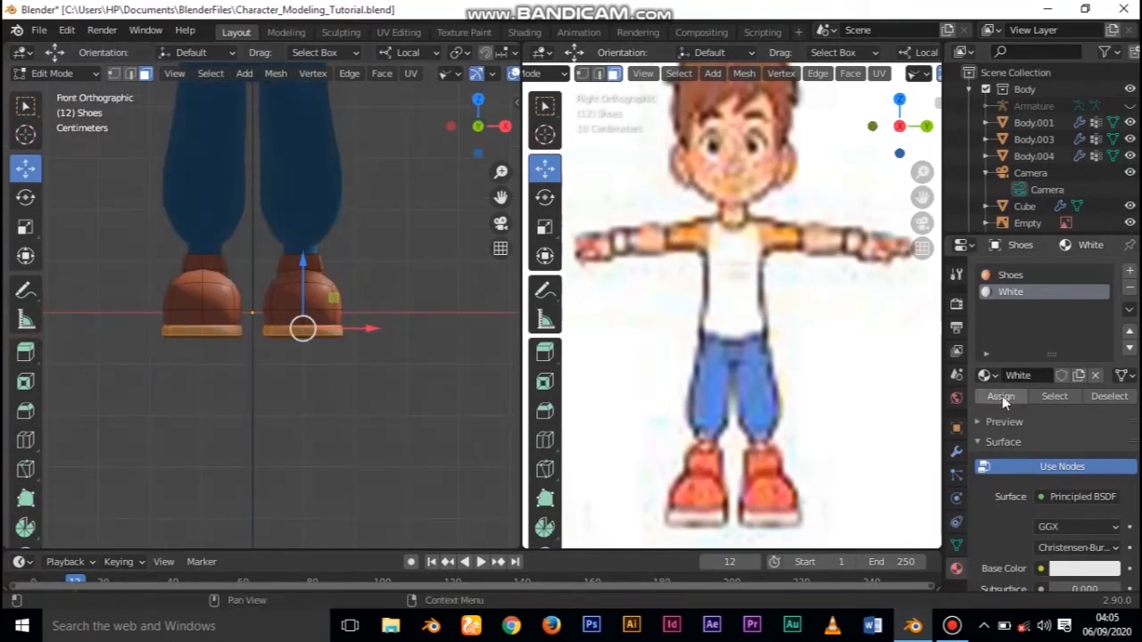
pyautogui.press('Tab')
pyautogui.keyDown('shift'); pyautogui.moveTo(280, 269); pyautogui.dragTo(293, 415, button='middle'); pyautogui.keyUp('shift')
pyautogui.scroll(-5, 294, 408)
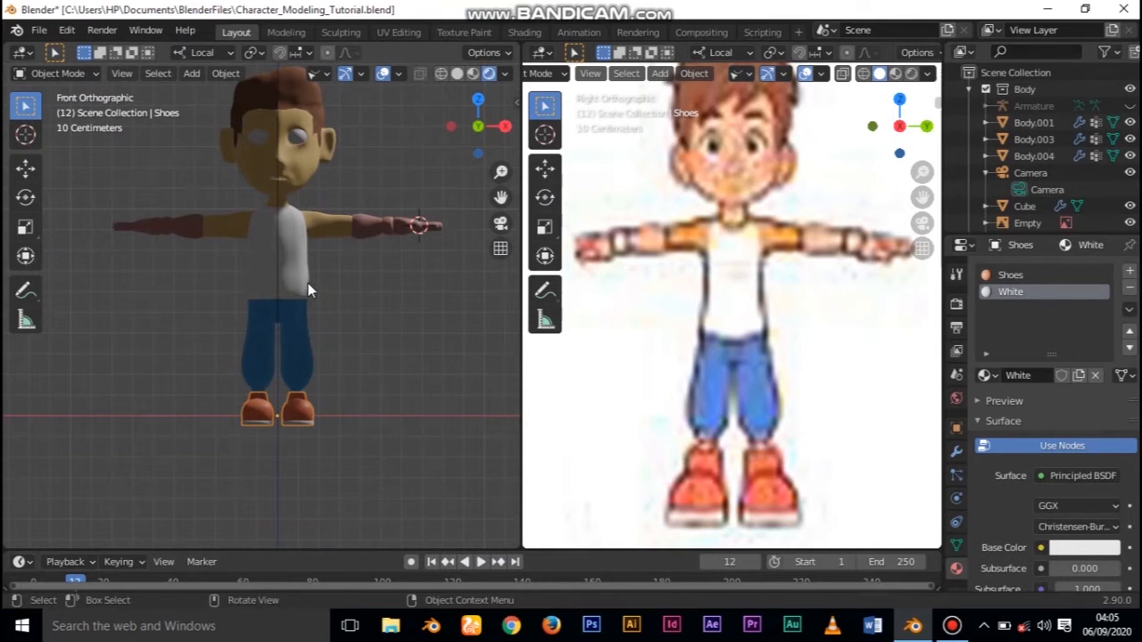
pyautogui.scroll(5, 275, 260)
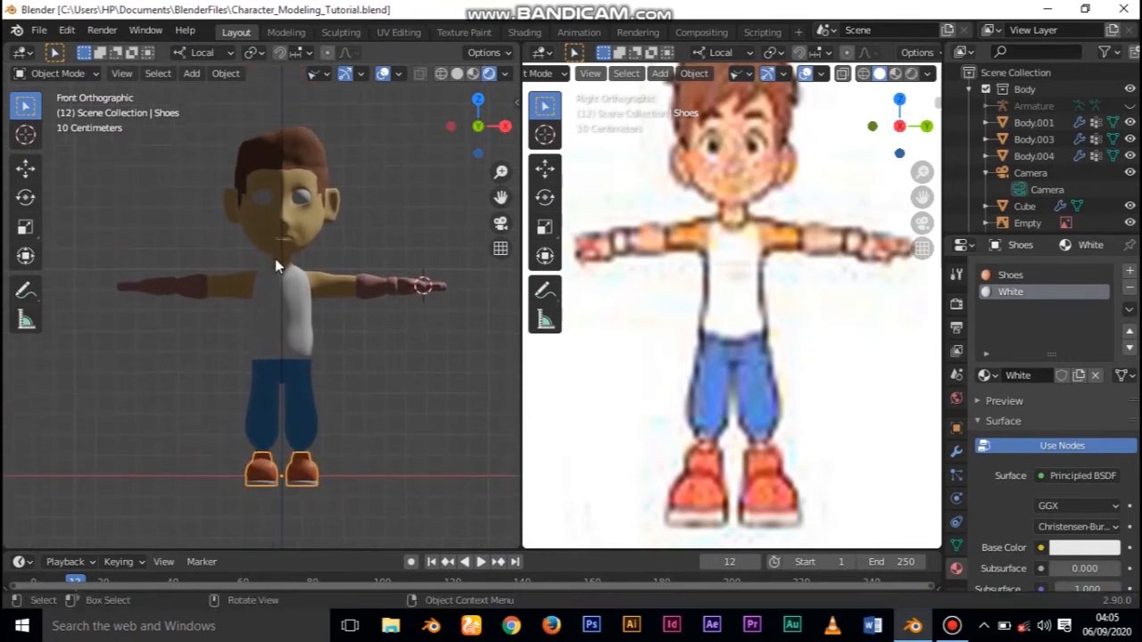
# Create a new material named Teeth on the Cube object inside the mouth
pyautogui.keyDown('shift'); pyautogui.moveTo(275, 259); pyautogui.dragTo(253, 468, button='middle'); pyautogui.keyUp('shift')
pyautogui.scroll(3, 248, 367)
pyautogui.click(319, 300)
pyautogui.click(319, 301)
pyautogui.click(320, 300)
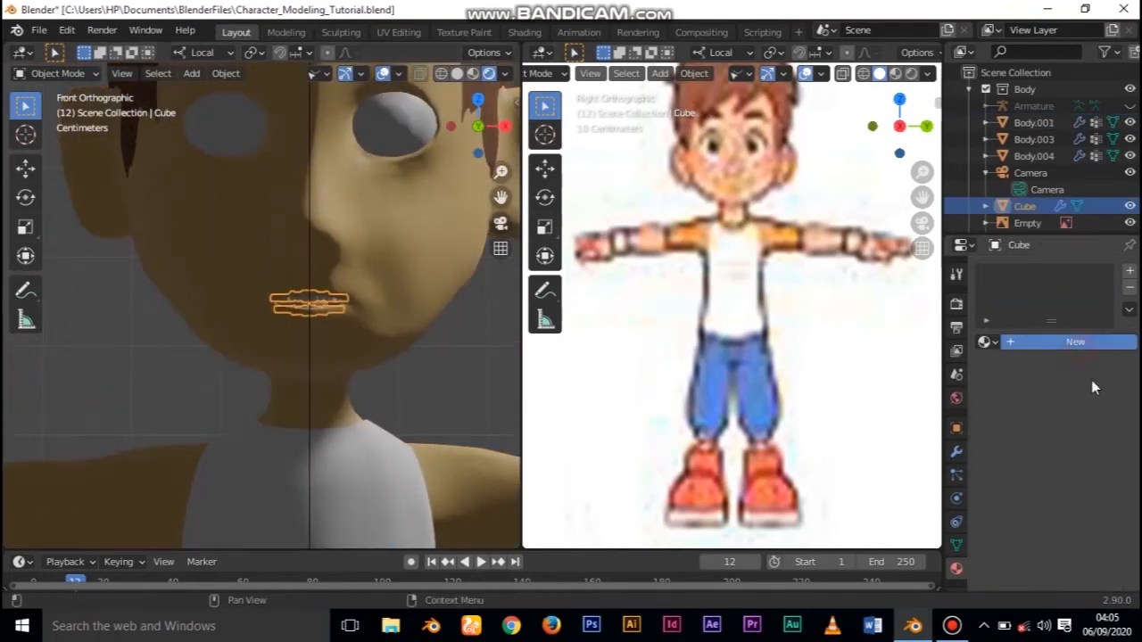
pyautogui.click(1026, 341)
pyautogui.doubleClick(1026, 341)
pyautogui.write('Teeth')
pyautogui.press('Return')
pyautogui.scroll(-4, 1071, 482)
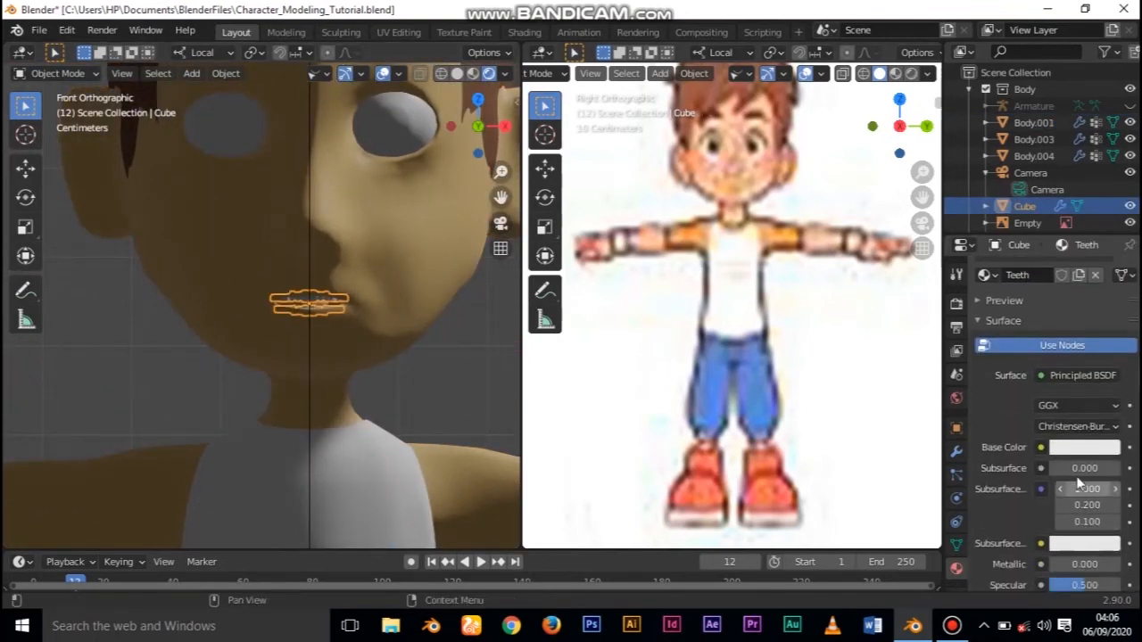
# Save the Blender file with the whole character in view
pyautogui.scroll(-6, 400, 300)
pyautogui.keyDown('shift'); pyautogui.moveTo(339, 391); pyautogui.dragTo(374, 271, button='middle'); pyautogui.keyUp('shift')
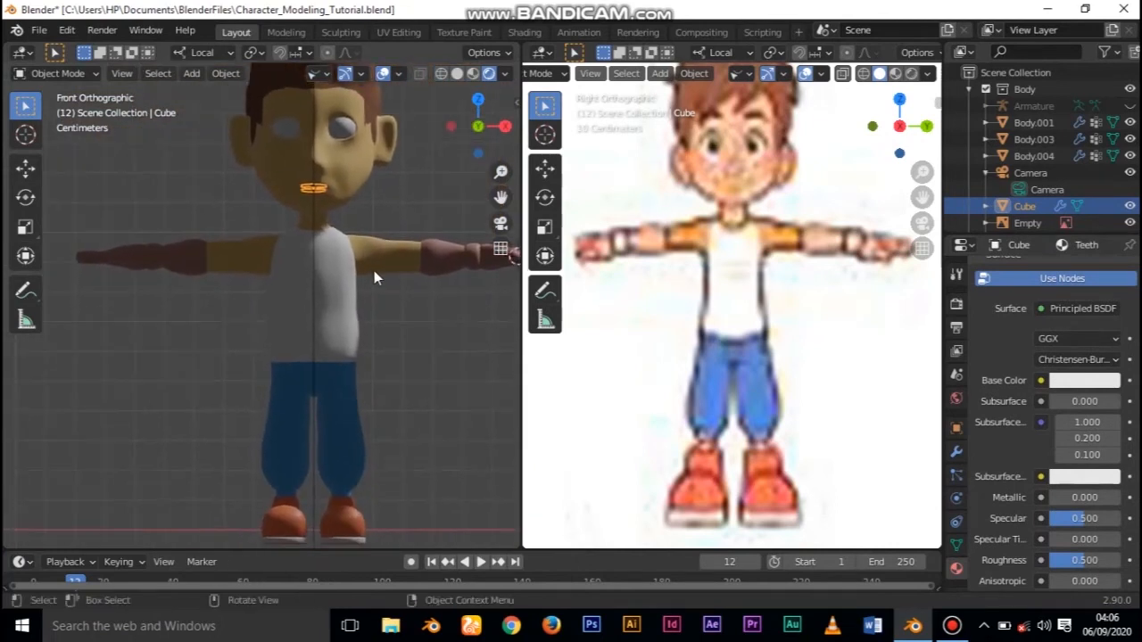
pyautogui.scroll(-1, 374, 270)
pyautogui.hotkey('ctrl', 's')
pyautogui.click(951, 626)
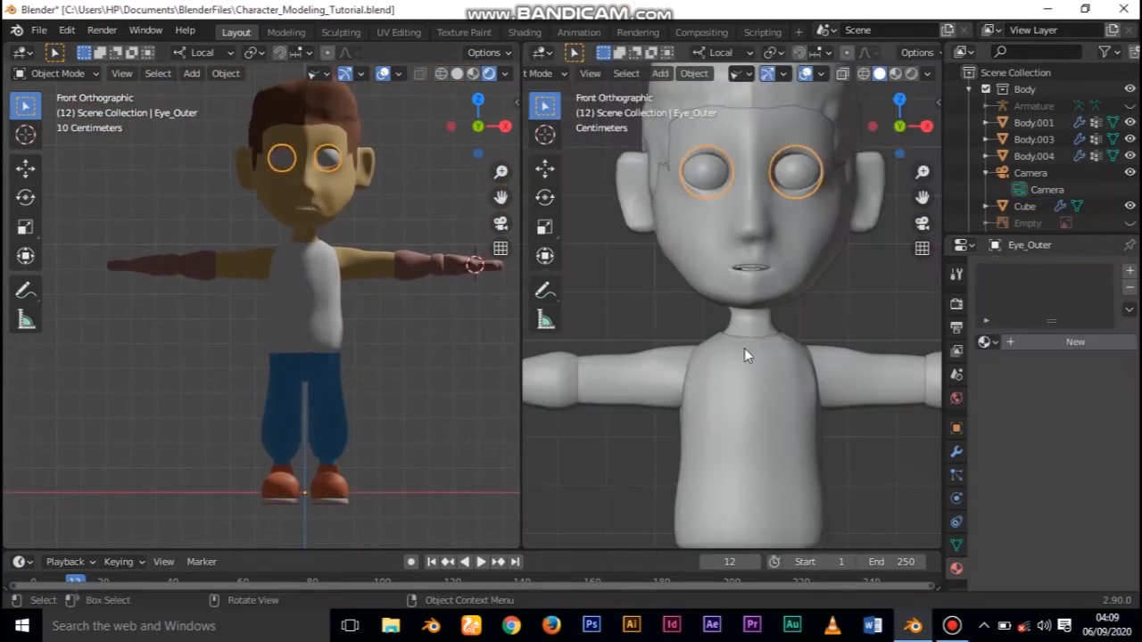
# Bring up Eye_Outer for UV editing with edge selection active and the eyes viewed from behind
pyautogui.click(397, 32)
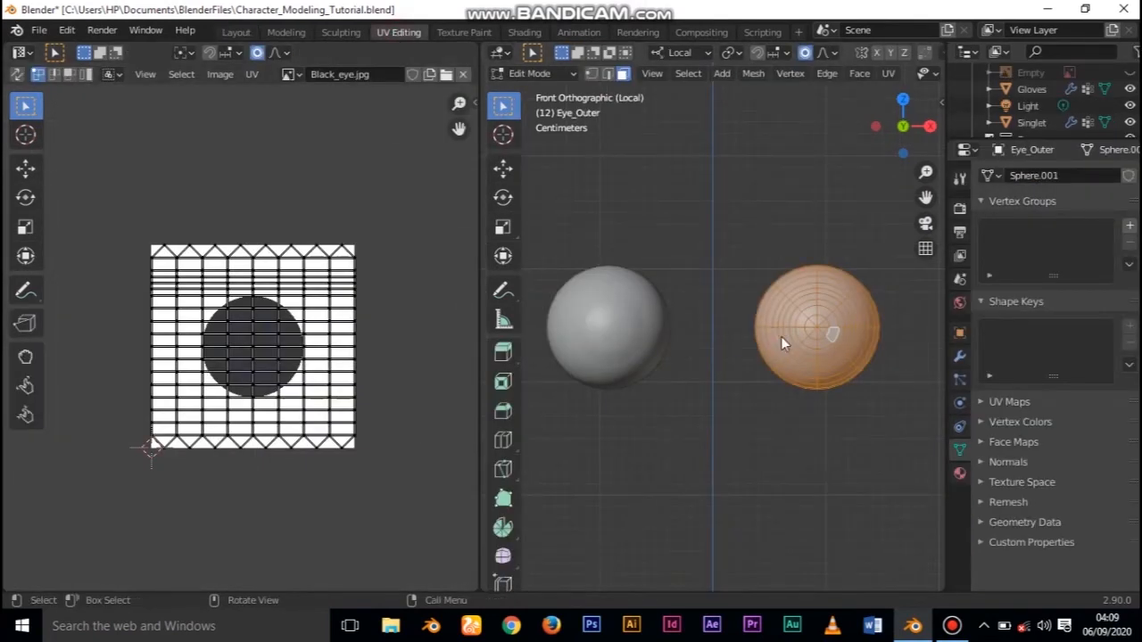
pyautogui.press('Tab')
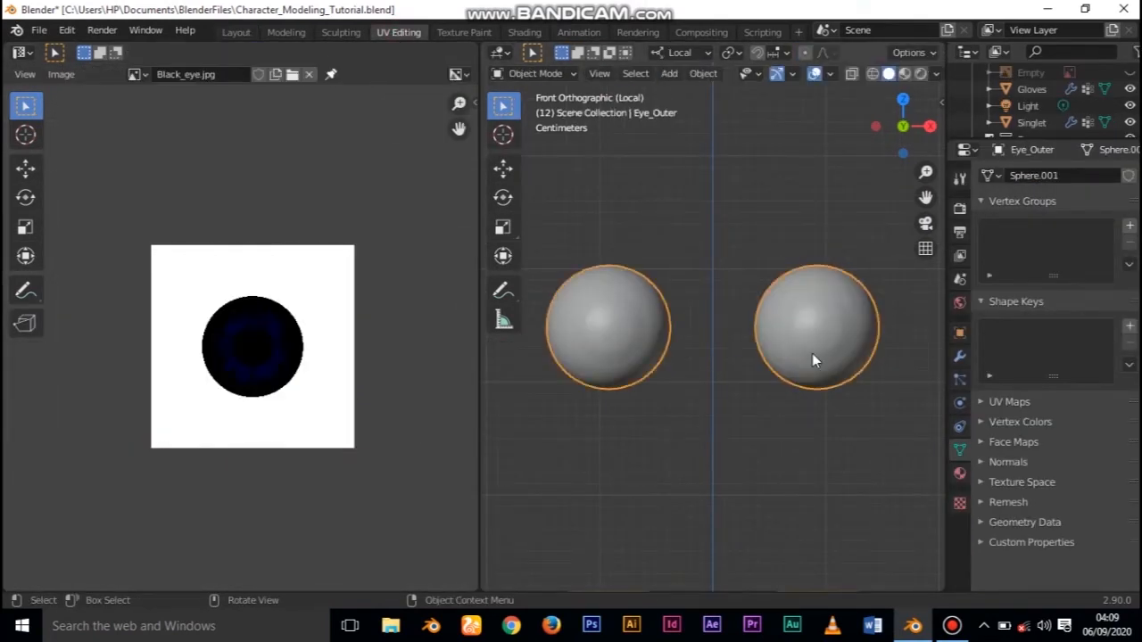
pyautogui.press('Tab')
pyautogui.press('Tab')
pyautogui.keyDown('shift'); pyautogui.click(825, 373); pyautogui.keyUp('shift')
pyautogui.hotkey('ctrl', 'z')
pyautogui.press('Tab')
pyautogui.press('ctrl+KP_1')
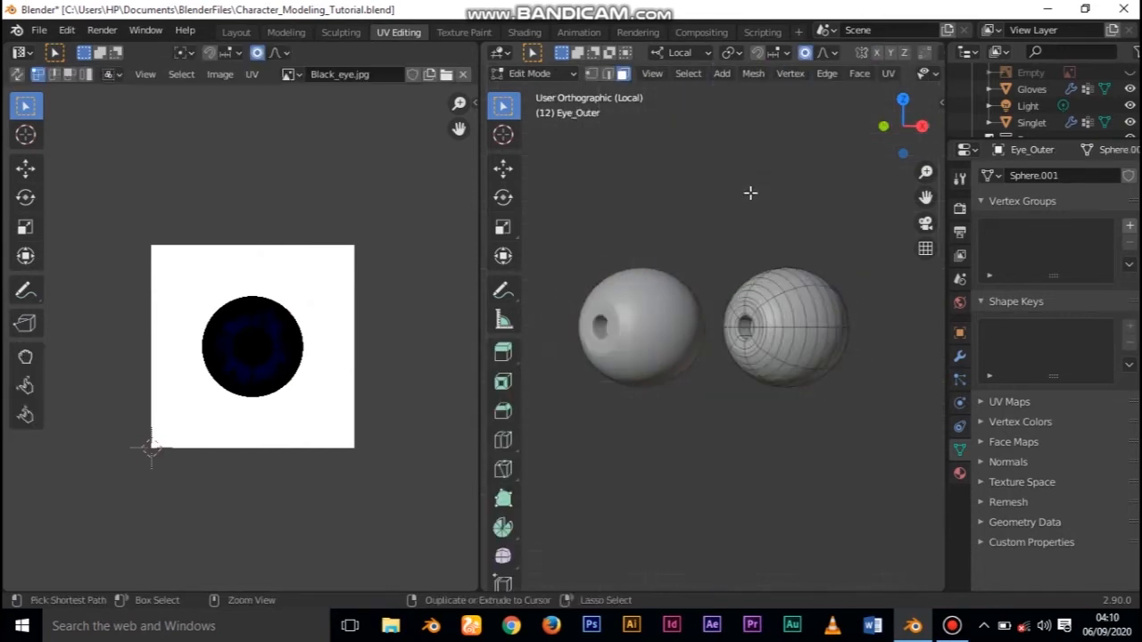
pyautogui.press('2')
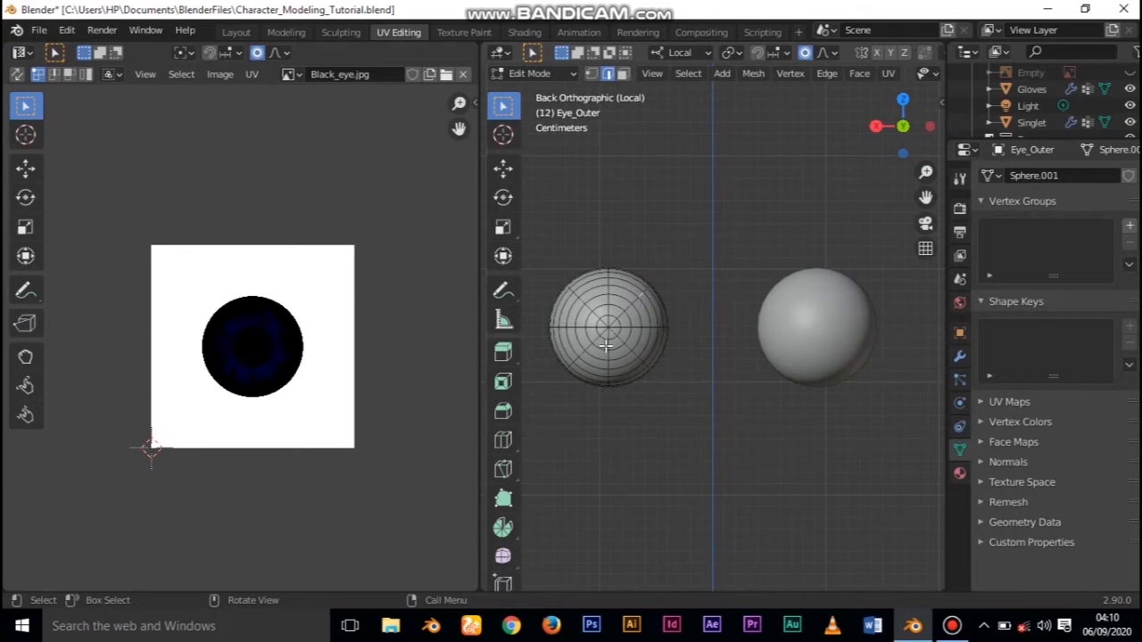
# Select the diagonal edge paths across the back of the eye and mark them as seams
pyautogui.keyDown('ctrl'); pyautogui.click(577, 362); pyautogui.keyUp('ctrl')
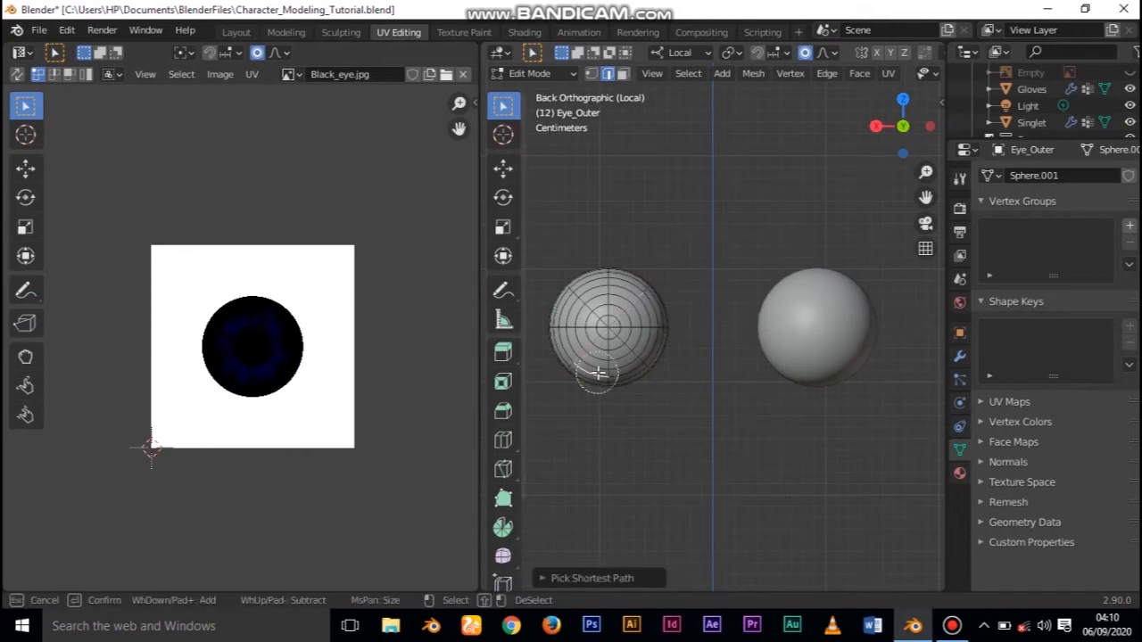
pyautogui.scroll(3, 609, 386)
pyautogui.keyDown('shift'); pyautogui.moveTo(624, 390); pyautogui.dragTo(759, 407, button='middle'); pyautogui.keyUp('shift')
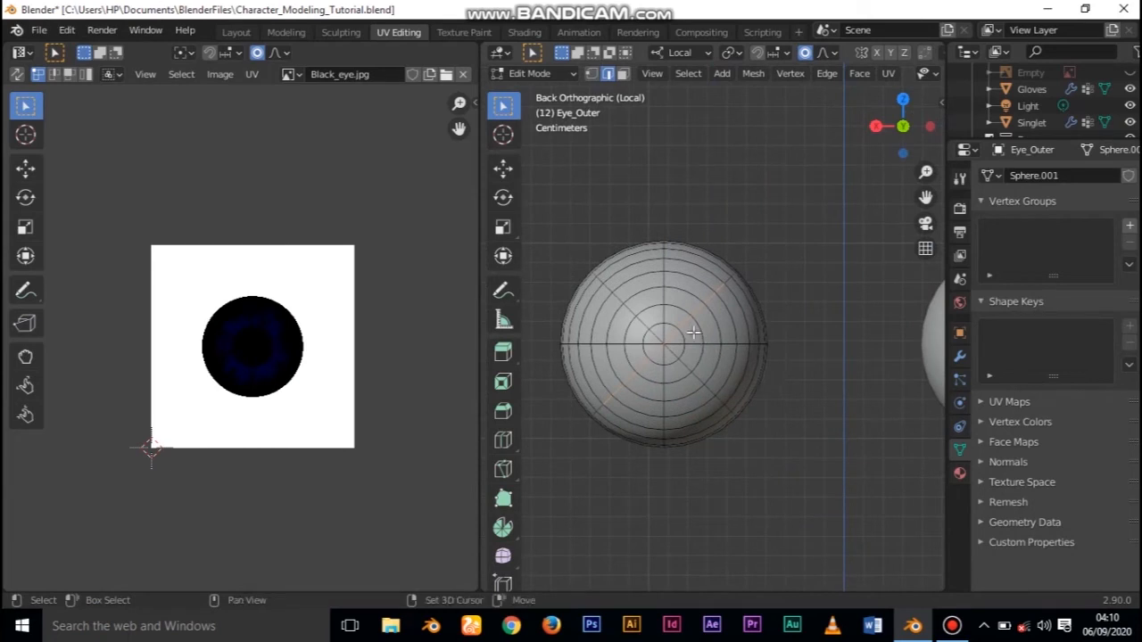
pyautogui.keyDown('ctrl'); pyautogui.click(719, 401); pyautogui.keyUp('ctrl')
pyautogui.rightClick(711, 422)
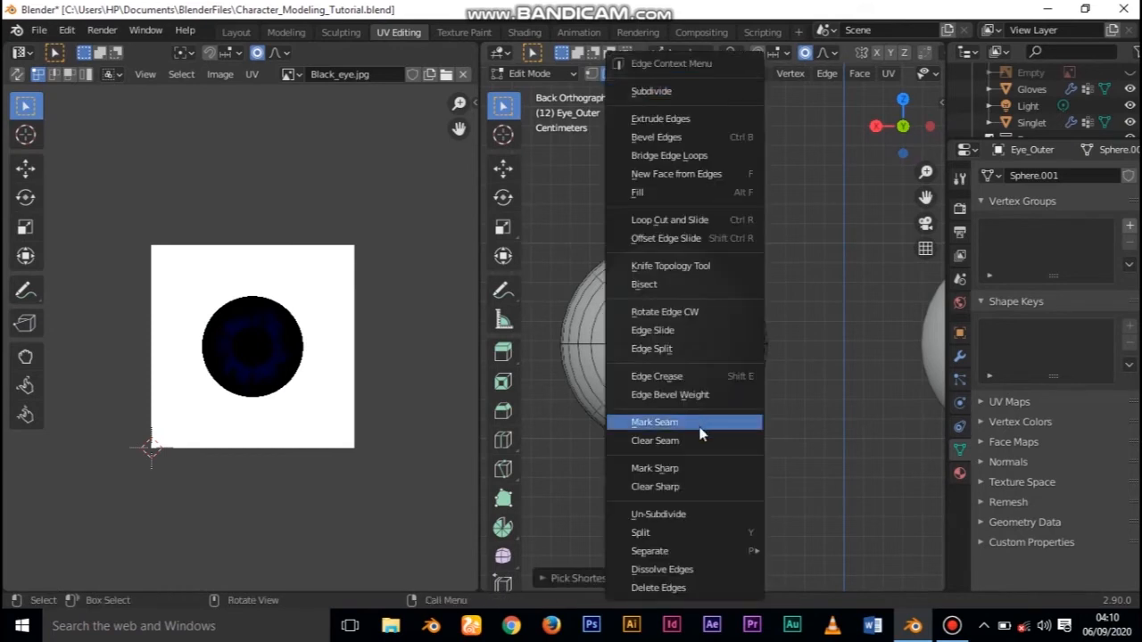
pyautogui.click(700, 426)
# Select the whole eye mesh from the front and unwrap it over the Black_eye.jpg image
pyautogui.press('KP_1')
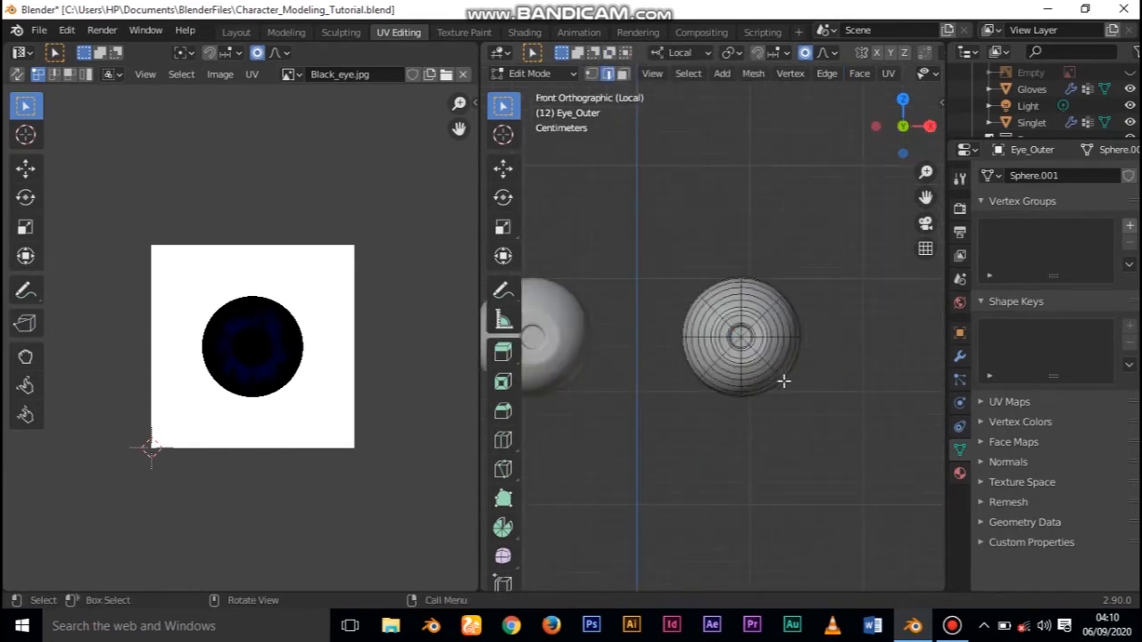
pyautogui.press('a')
pyautogui.rightClick(778, 397)
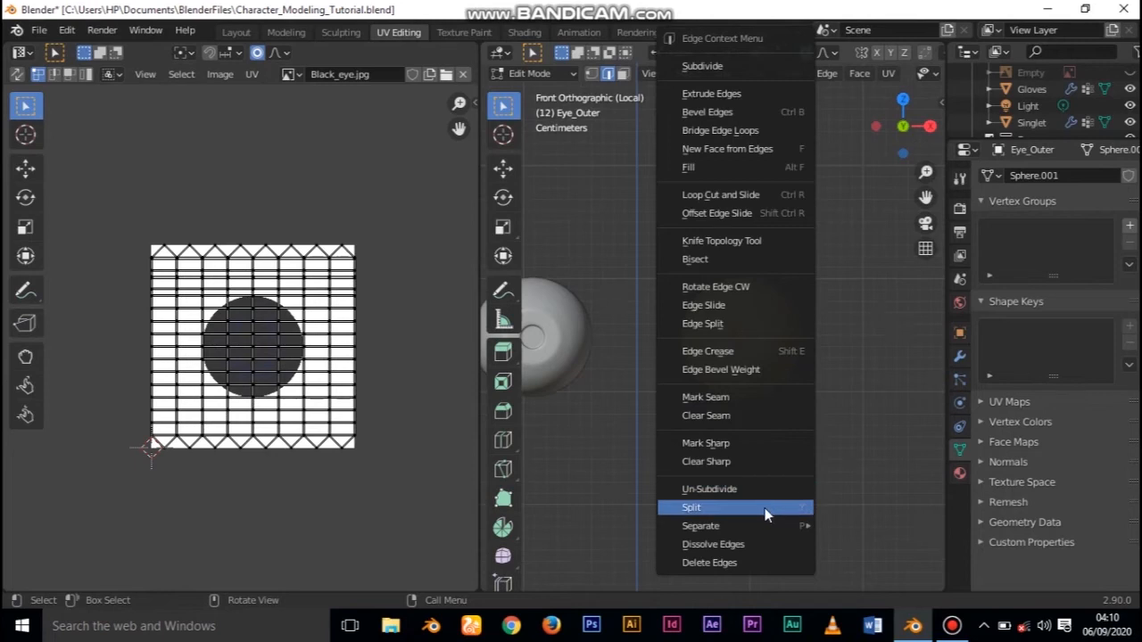
pyautogui.press('u')
pyautogui.click(748, 298)
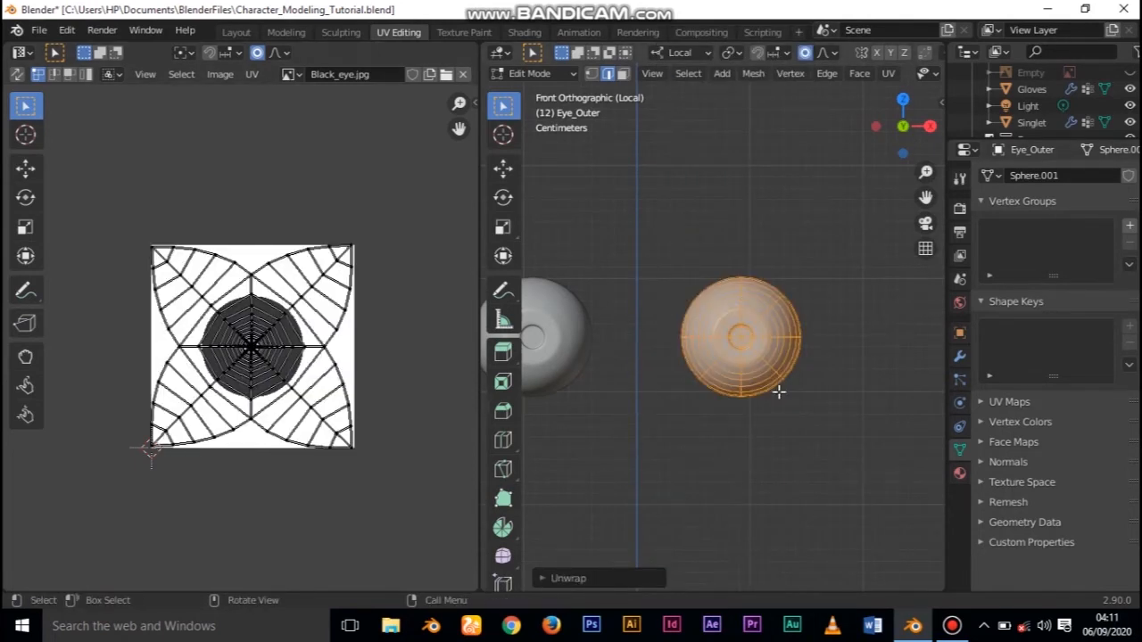
# Turn off proportional editing and show the eyes in Material Preview shading
pyautogui.keyDown('shift'); pyautogui.moveTo(744, 407); pyautogui.dragTo(823, 407, button='middle'); pyautogui.keyUp('shift')
pyautogui.scroll(6, 232, 390)
pyautogui.scroll(-2, 229, 401)
pyautogui.click(803, 52)
pyautogui.scroll(-5, 842, 73)
pyautogui.click(899, 73)
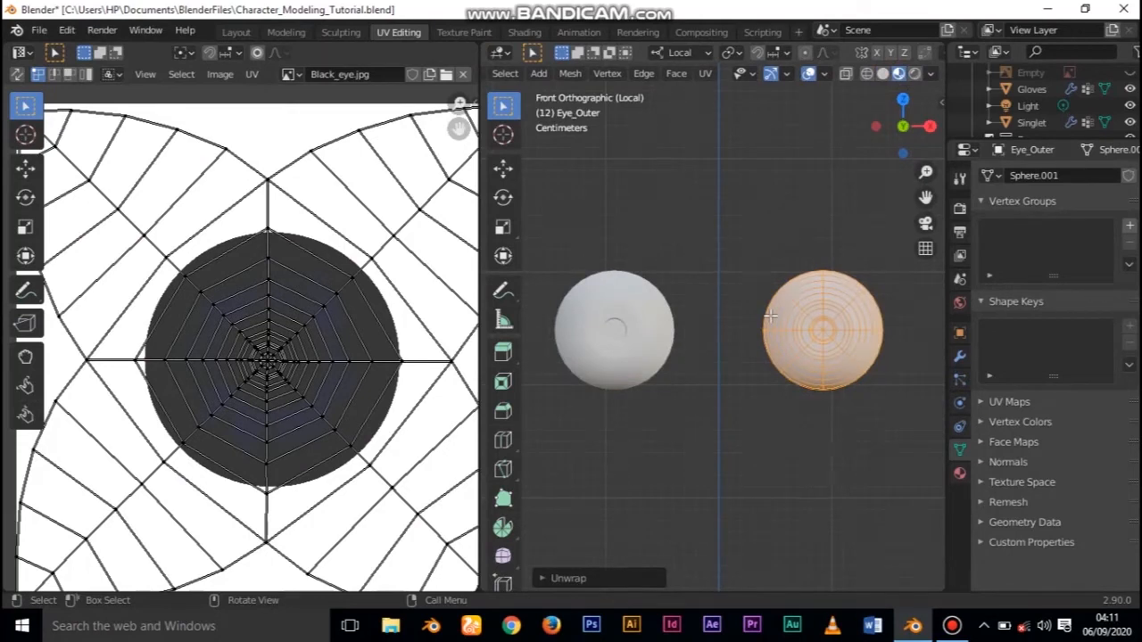
# Give the UV layout more room and examine the eye mesh in different shading modes and from other angles
pyautogui.moveTo(482, 401); pyautogui.dragTo(510, 416)
pyautogui.press('Home')
pyautogui.scroll(-2, 891, 76)
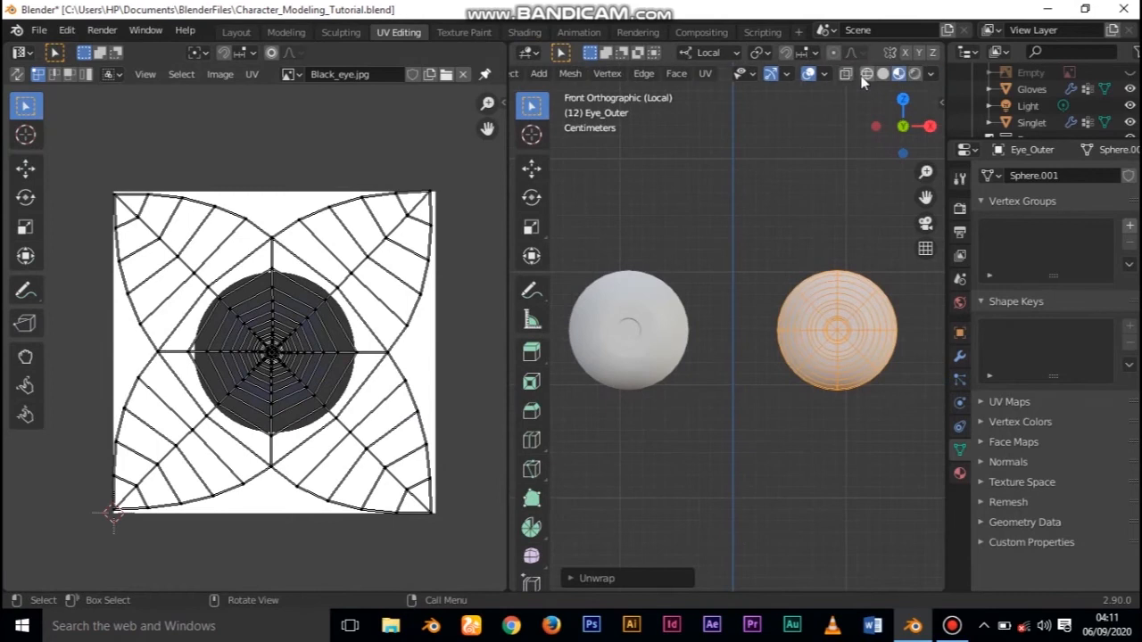
pyautogui.click(882, 73)
pyautogui.click(898, 74)
pyautogui.moveTo(579, 411); pyautogui.dragTo(627, 424, button='middle')
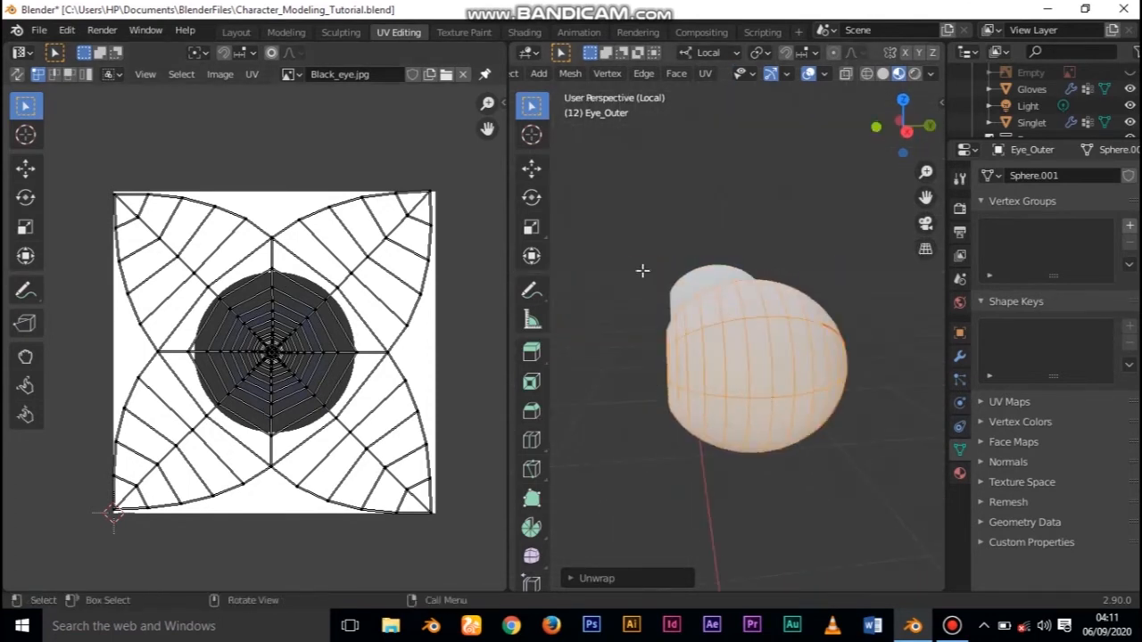
pyautogui.press('KP_1')
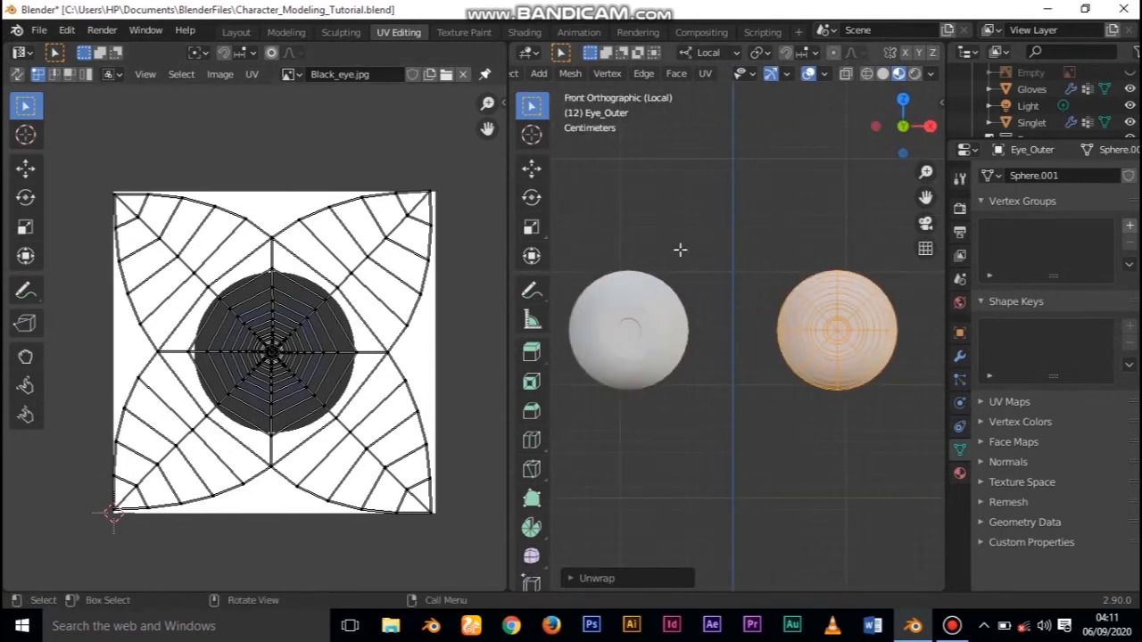
# Create a new node-based material for the Eye_Outer object, with the character shown from the front
pyautogui.click(524, 32)
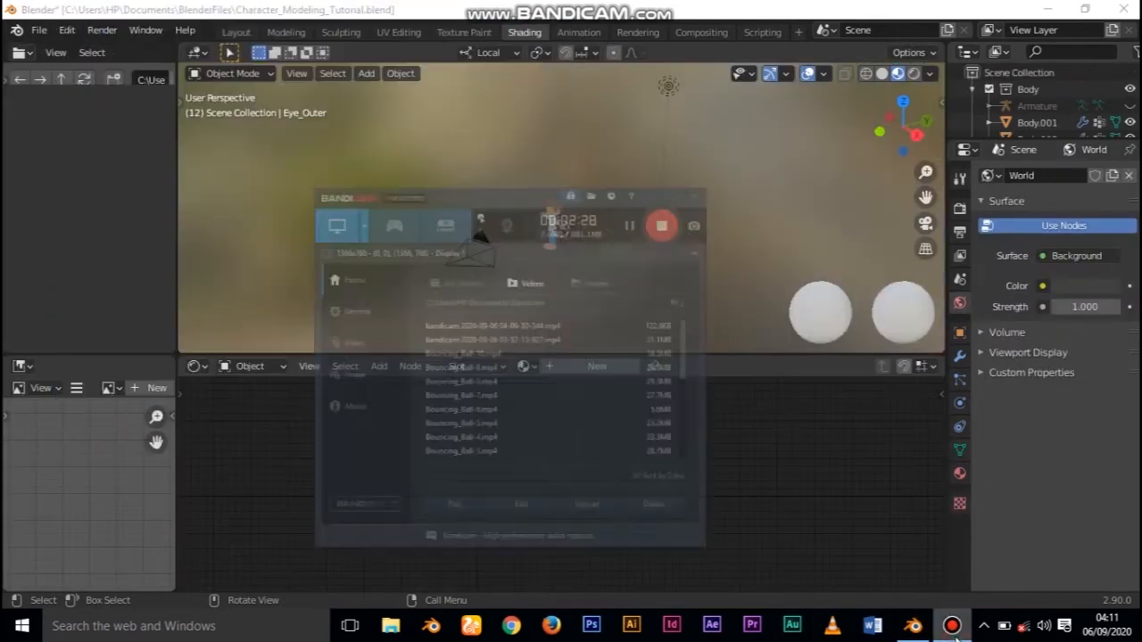
pyautogui.press('KP_1')
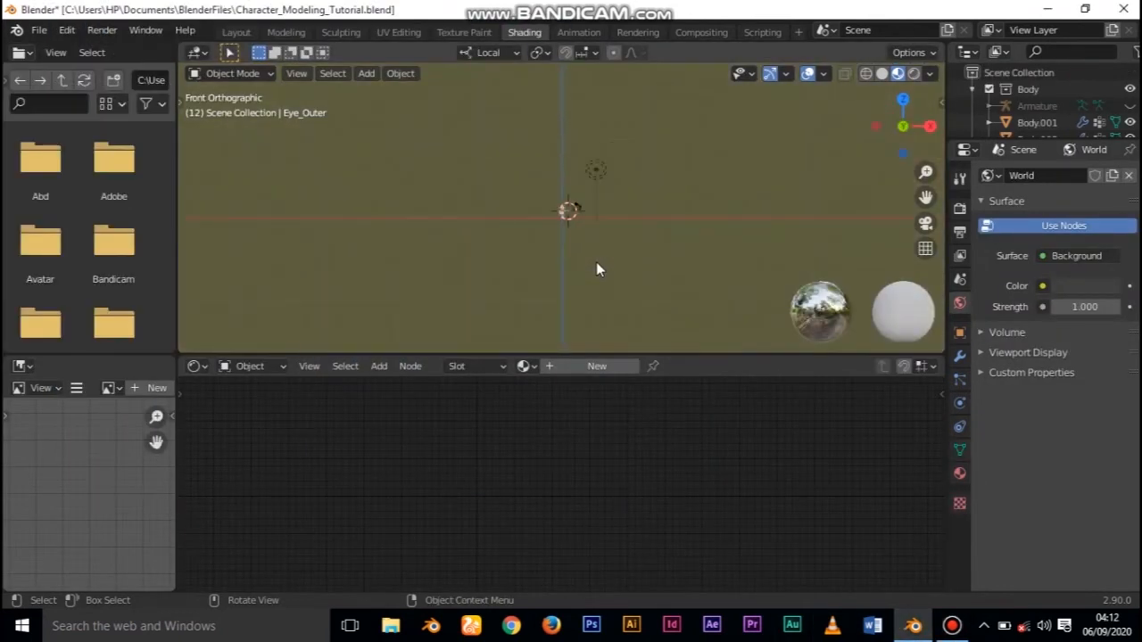
pyautogui.scroll(8, 596, 262)
pyautogui.click(597, 366)
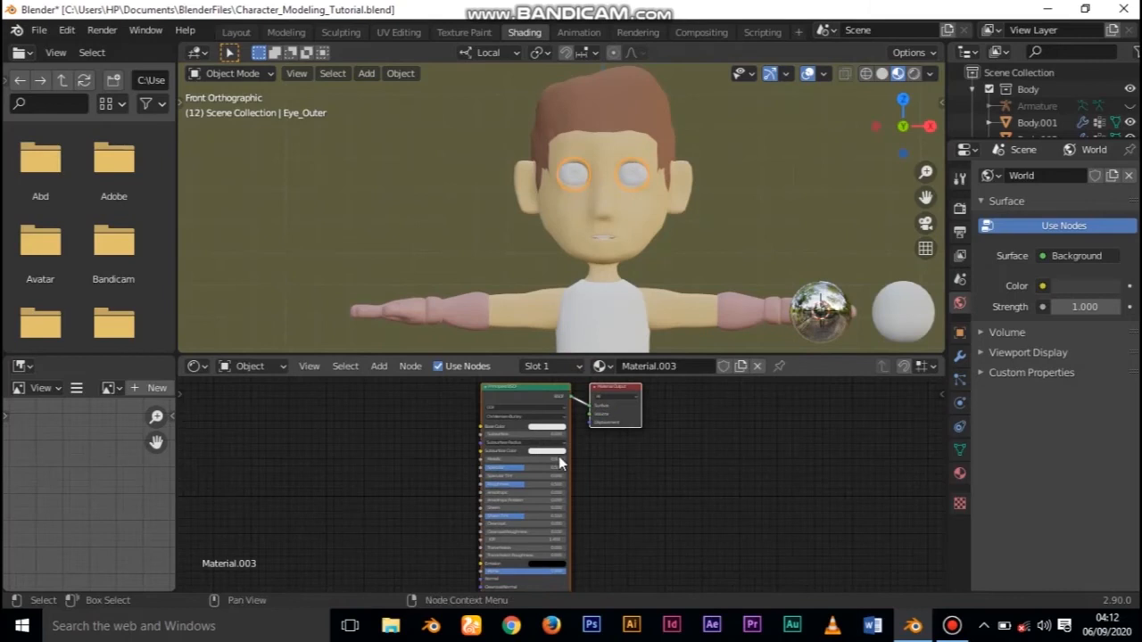
pyautogui.scroll(3, 636, 478)
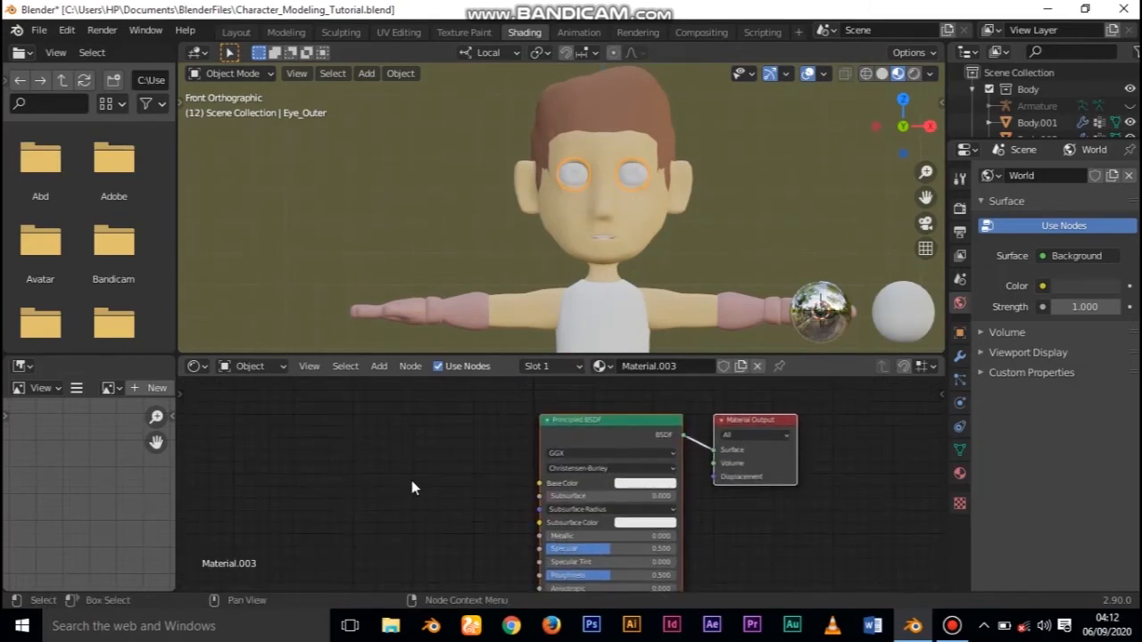
# Add an Image Texture node using Black_eye.jpg and connect its Color to the Base Color of the Principled BSDF
pyautogui.hotkey('shift', 'a')
pyautogui.moveTo(419, 487)
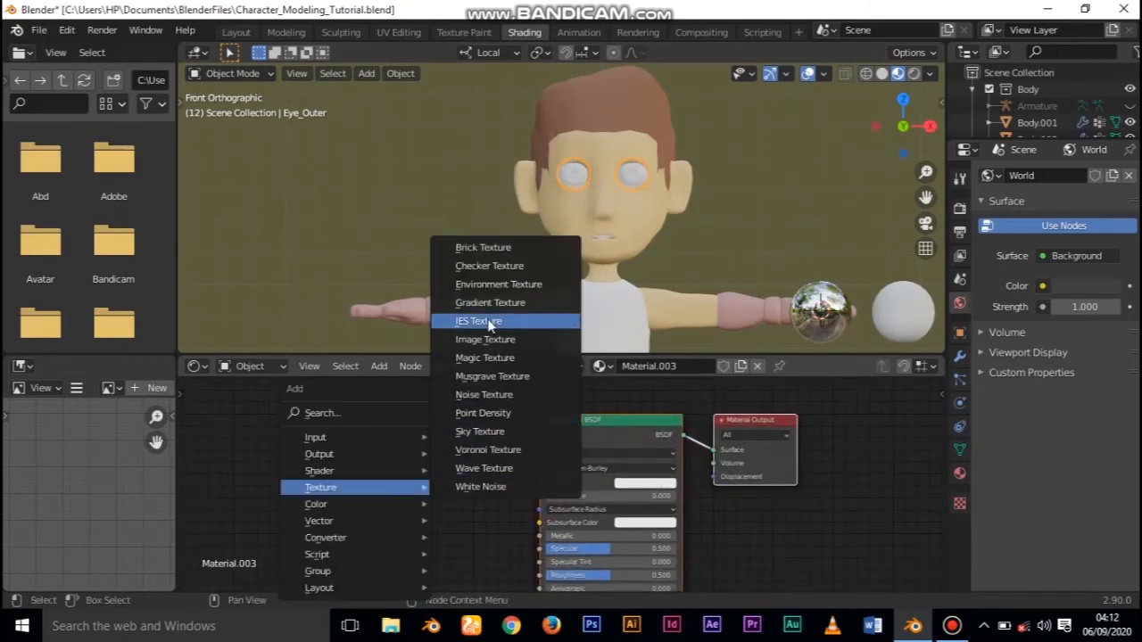
pyautogui.click(504, 340)
pyautogui.click(525, 486)
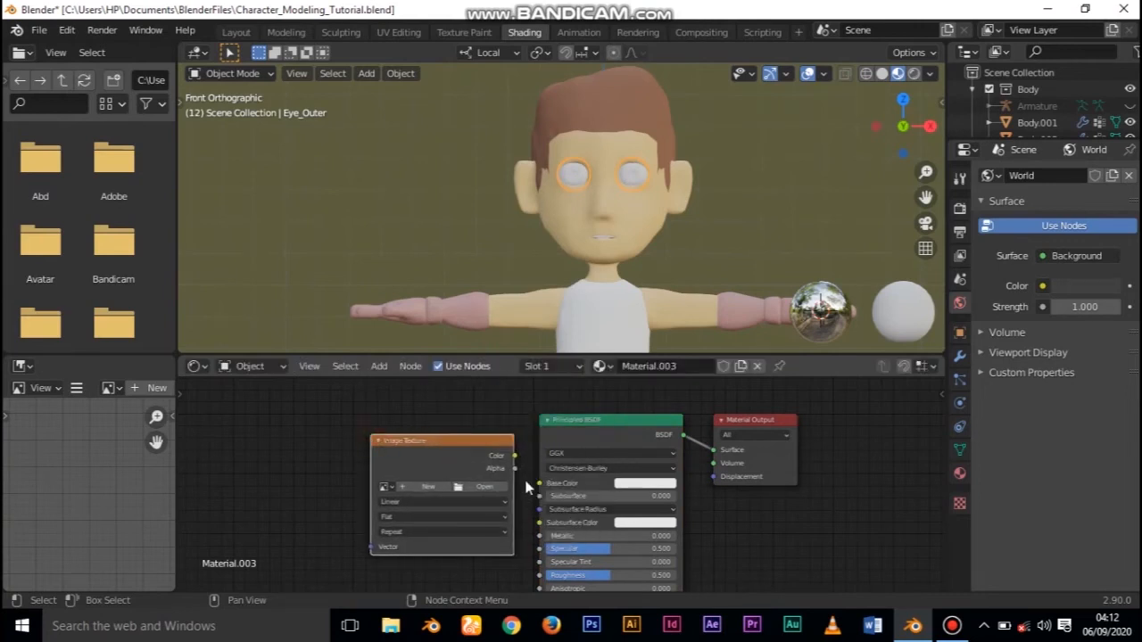
pyautogui.moveTo(514, 456); pyautogui.dragTo(539, 483)
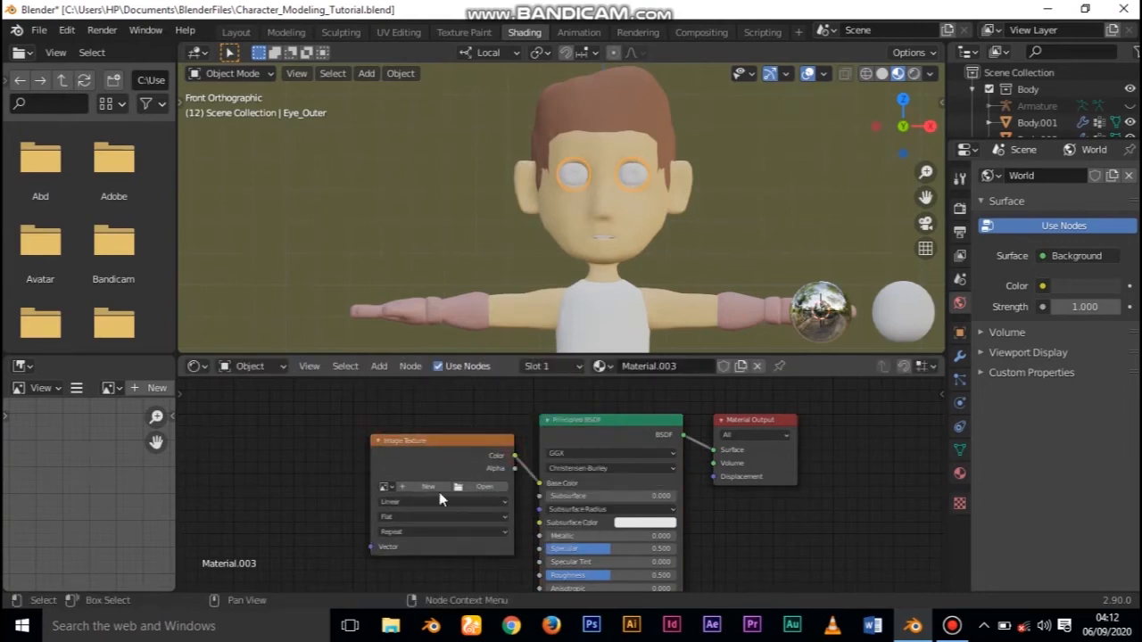
pyautogui.click(384, 487)
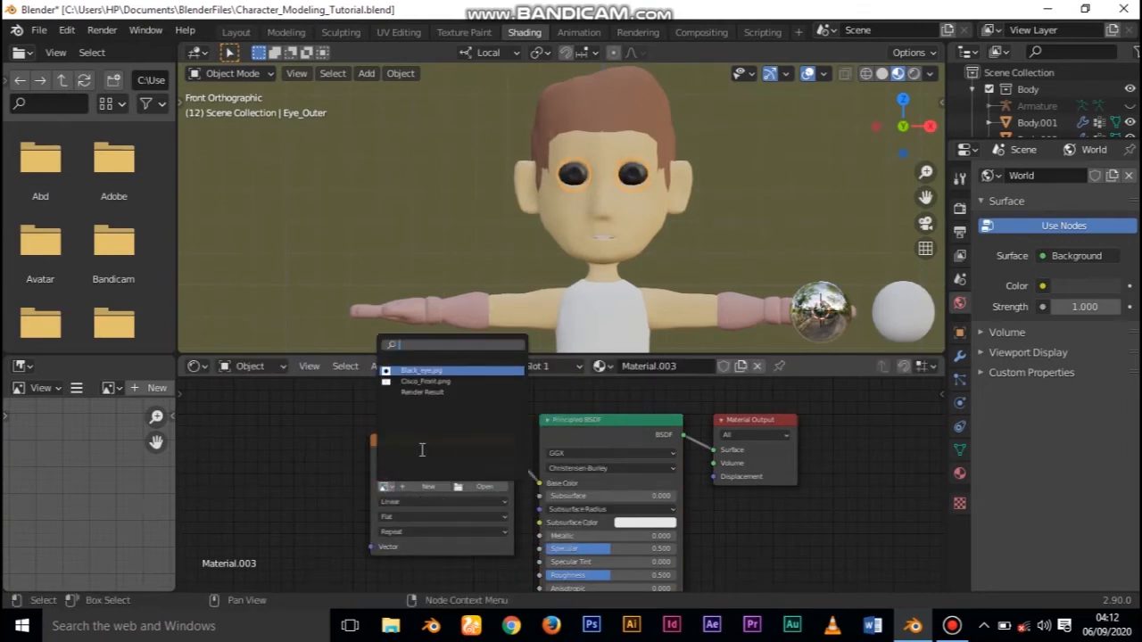
pyautogui.click(431, 371)
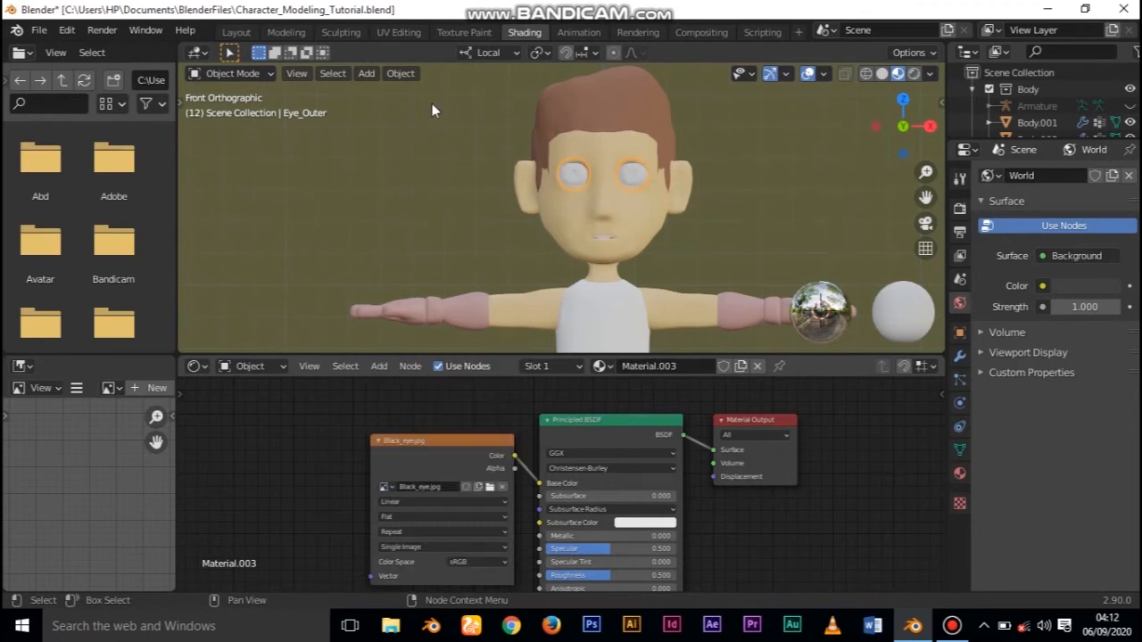
# Return to the eye's UV layout and, viewing the eye from the side, enlarge the UV ring at the black circle's border with proportional editing
pyautogui.click(286, 32)
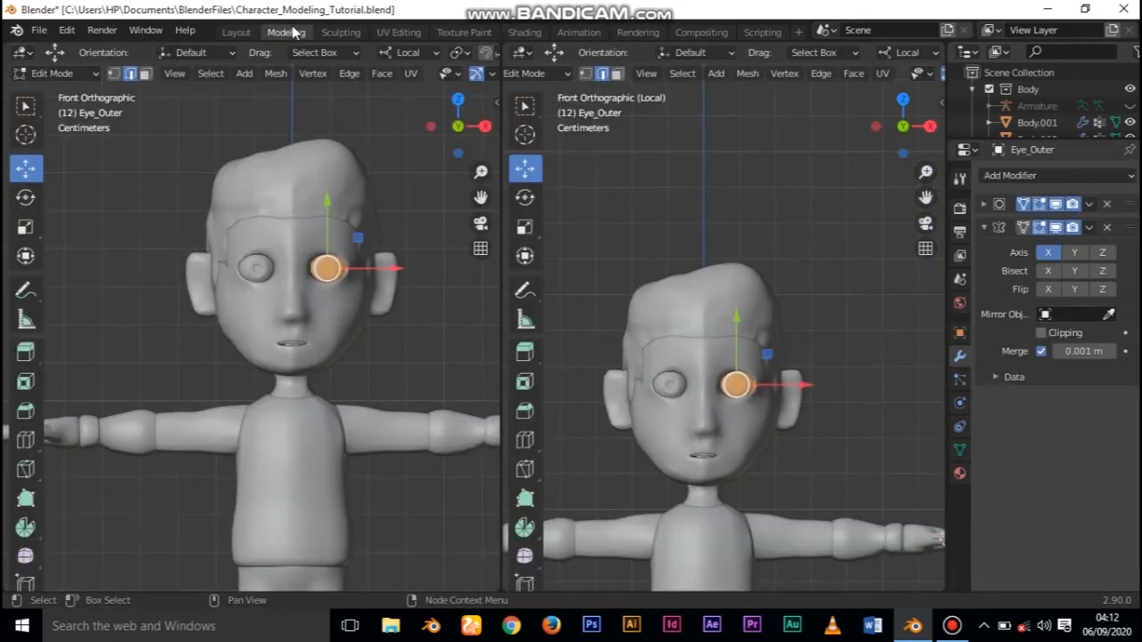
pyautogui.click(400, 33)
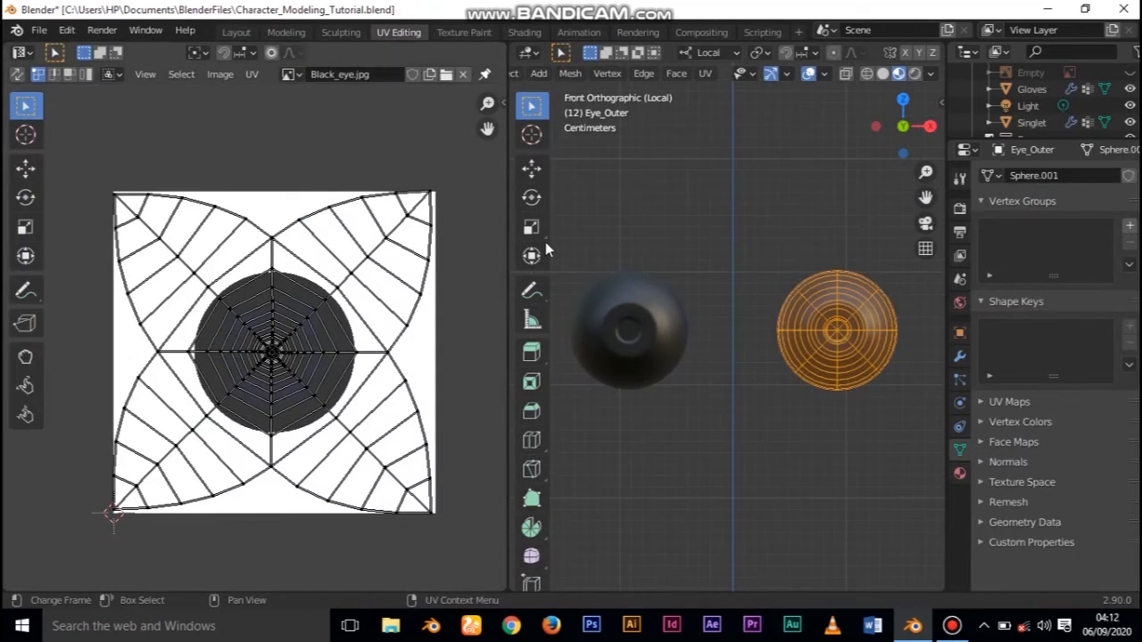
pyautogui.moveTo(882, 494); pyautogui.dragTo(753, 478, button='middle')
pyautogui.scroll(-1, 264, 336)
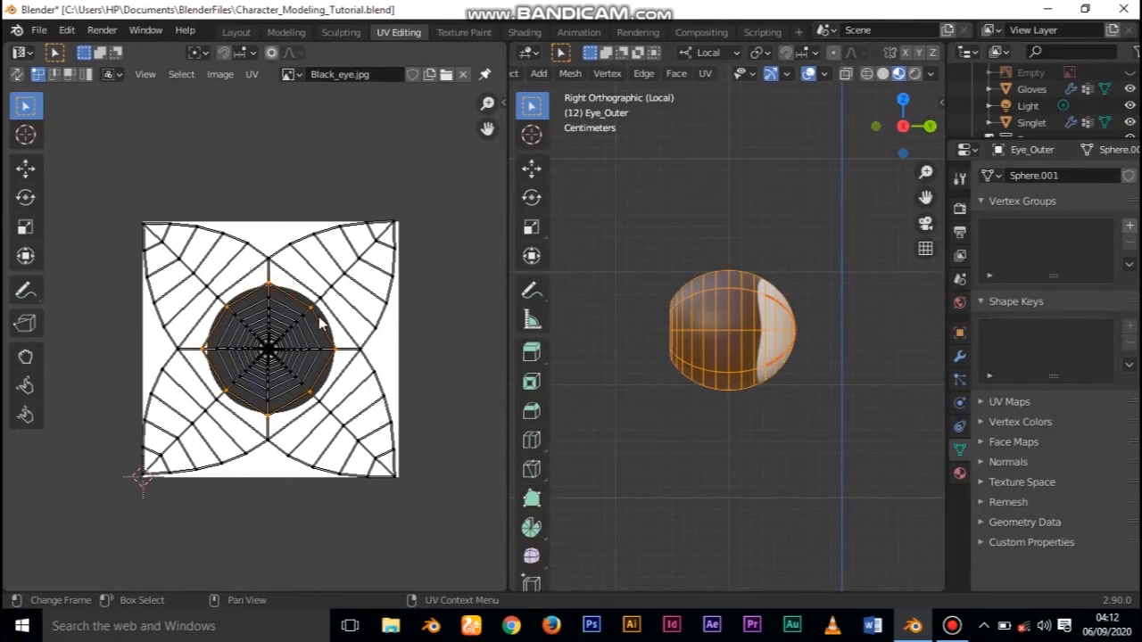
pyautogui.press('s')
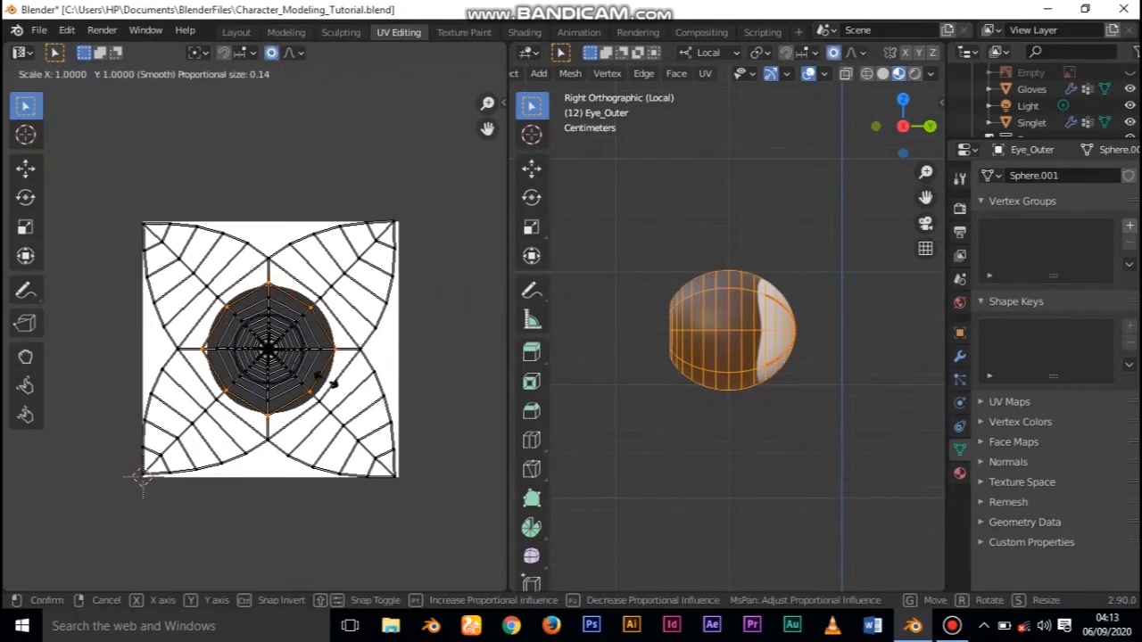
pyautogui.click(348, 399)
pyautogui.hotkey('ctrl', 'z')
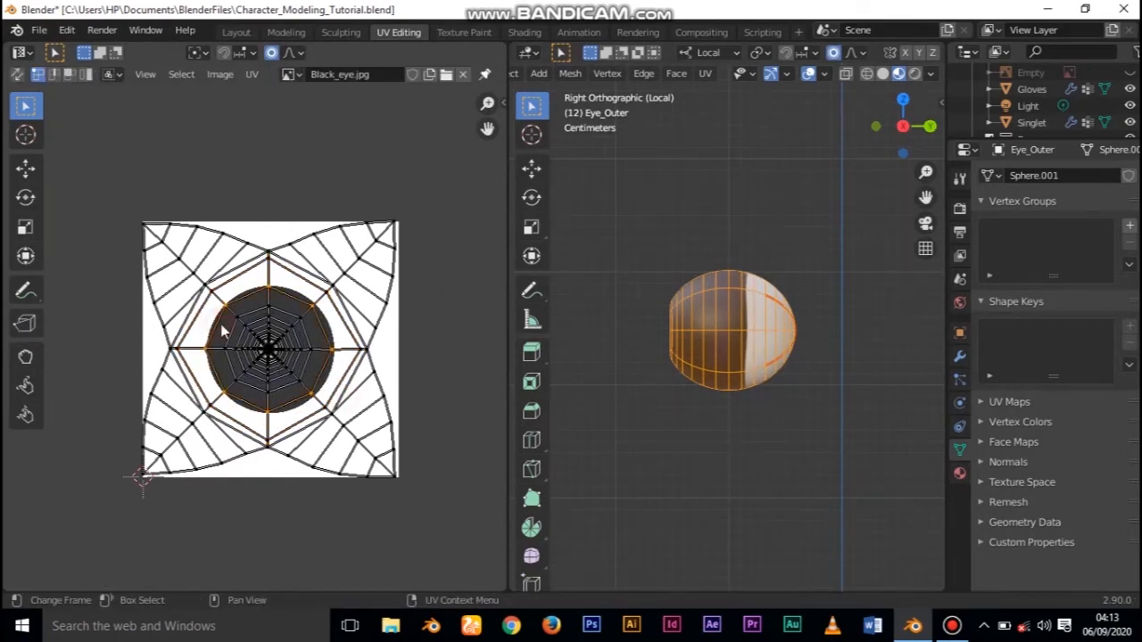
# Scale the next inner UV rings outward beyond the black circle to shrink the dark area on the eye
pyautogui.press('s')
pyautogui.click(323, 357)
pyautogui.keyDown('alt'); pyautogui.click(326, 361); pyautogui.keyUp('alt')
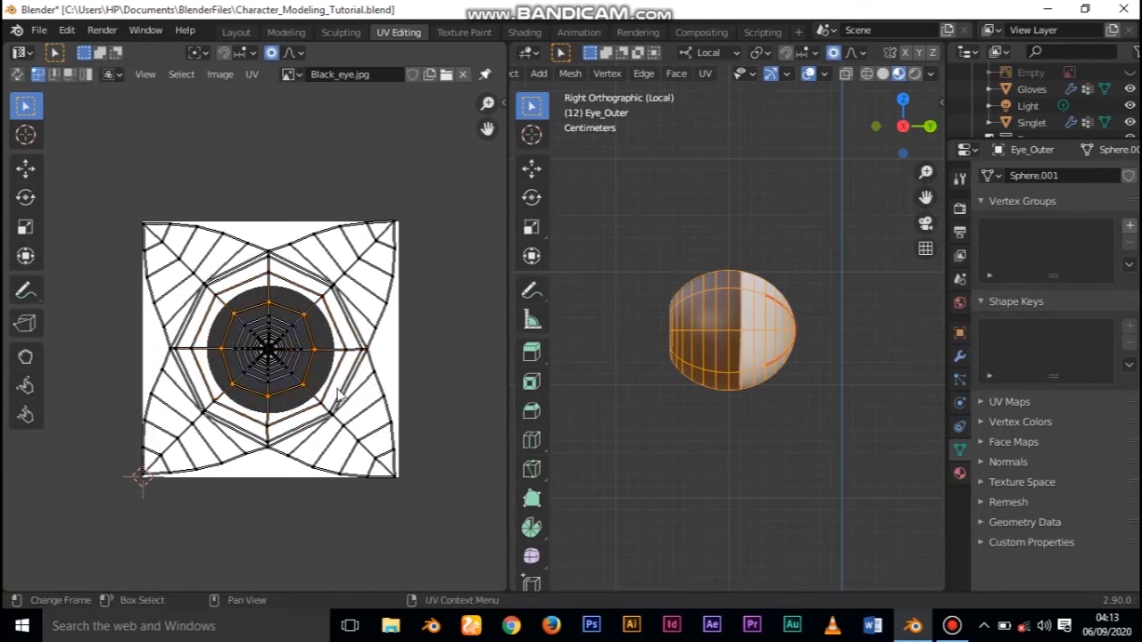
pyautogui.press('s')
pyautogui.click(366, 405)
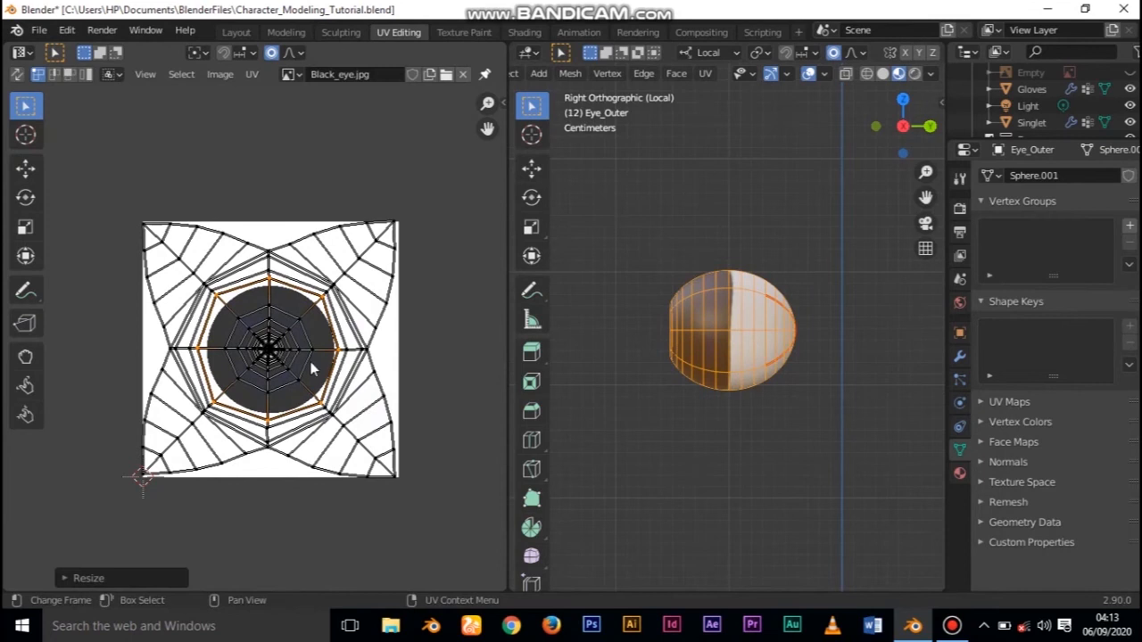
pyautogui.press('s')
pyautogui.click(343, 393)
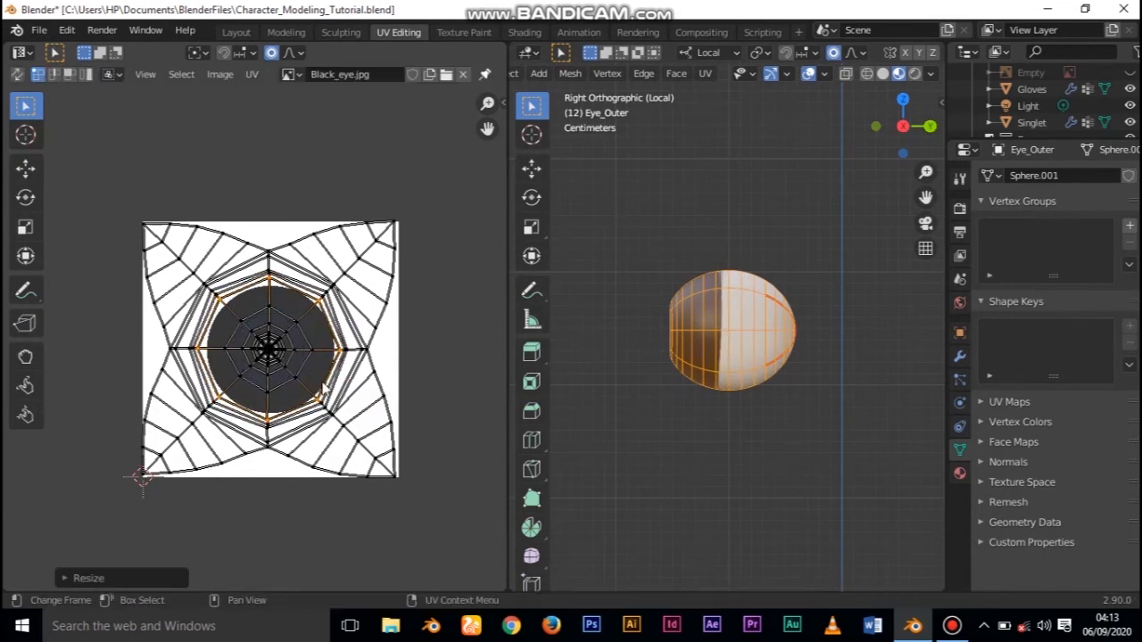
# Enlarge the UV ring just inside the black circle by about 1.2 times and rescale the neighbouring ring
pyautogui.keyDown('alt'); pyautogui.click(303, 375); pyautogui.keyUp('alt')
pyautogui.press('s')
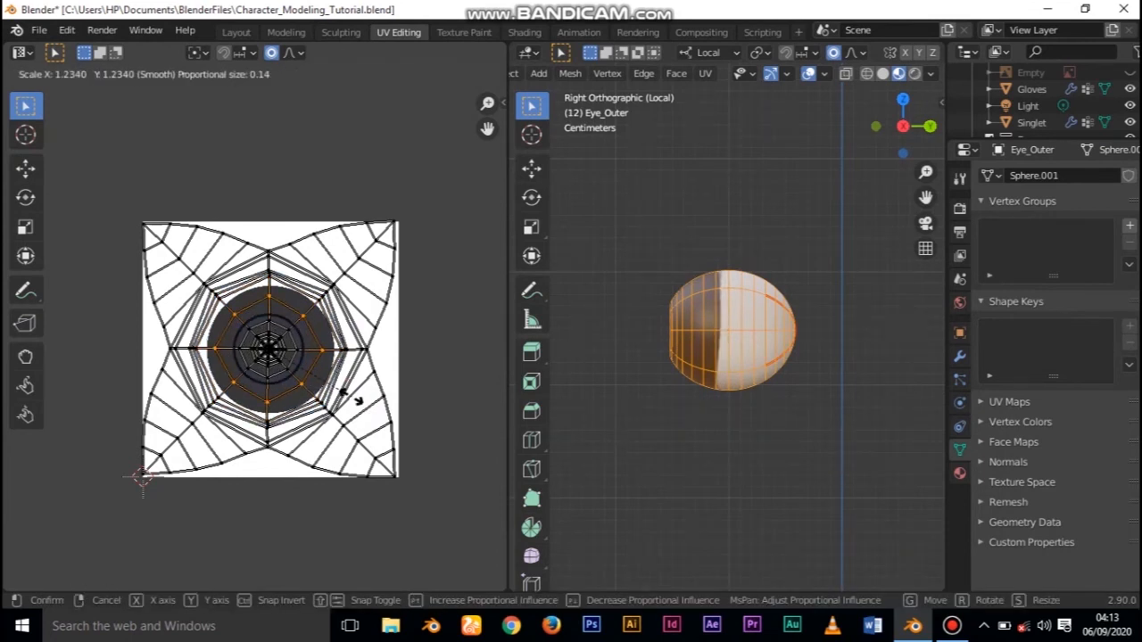
pyautogui.click(356, 400)
pyautogui.press('s')
pyautogui.click(297, 374)
# Enlarge the UV ring midway inside the black circle to about 1.76 times with proportional editing
pyautogui.keyDown('alt'); pyautogui.click(256, 343); pyautogui.keyUp('alt')
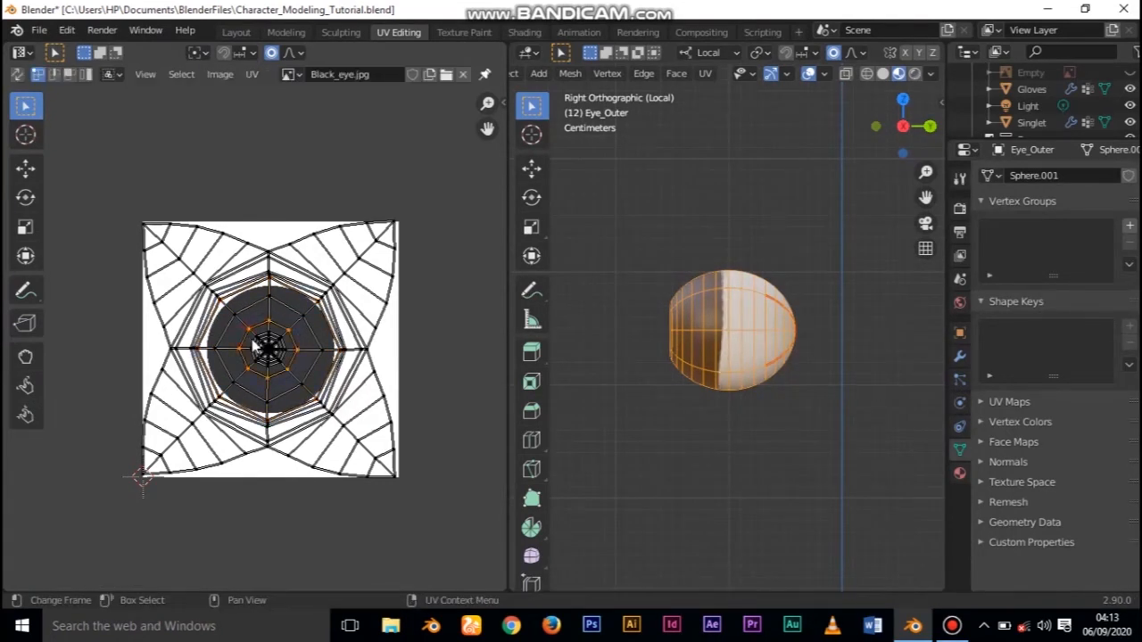
pyautogui.press('s')
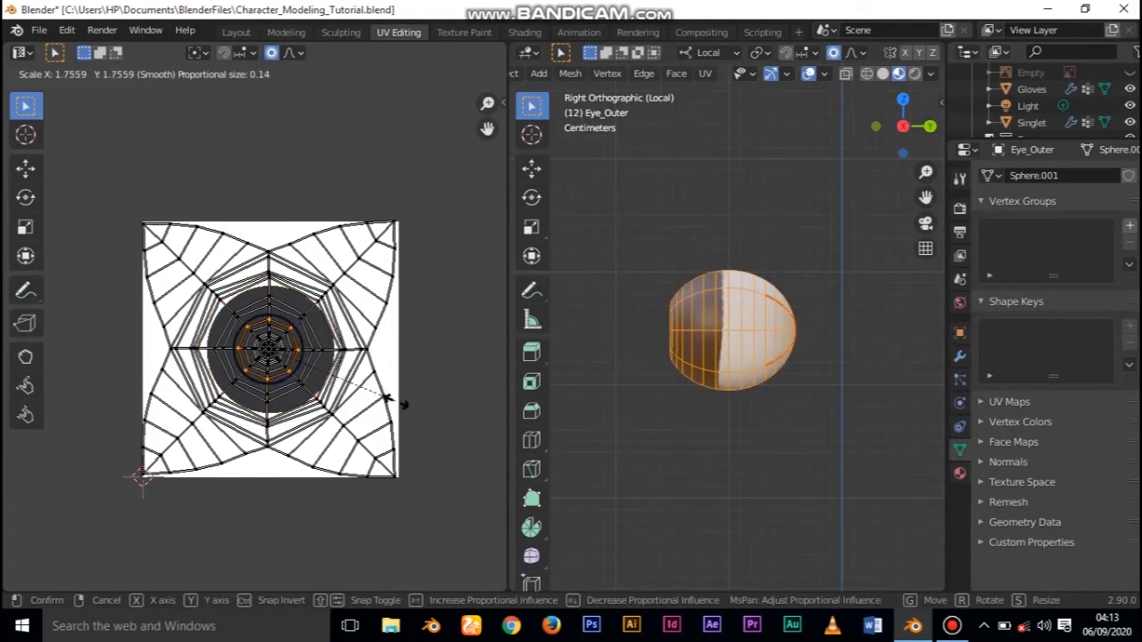
pyautogui.click(393, 405)
pyautogui.keyDown('alt'); pyautogui.click(281, 303); pyautogui.keyUp('alt')
pyautogui.press('s')
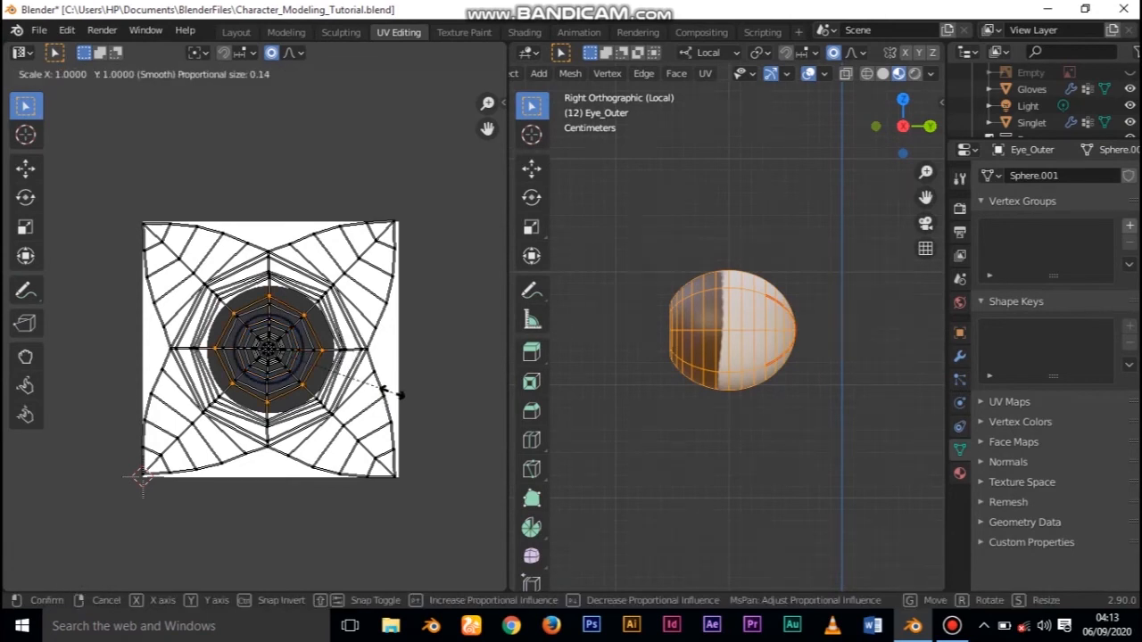
pyautogui.rightClick(395, 397)
# Enlarge the tightly packed UV vertices at the centre of the eye layout with proportional editing
pyautogui.scroll(2, 263, 359)
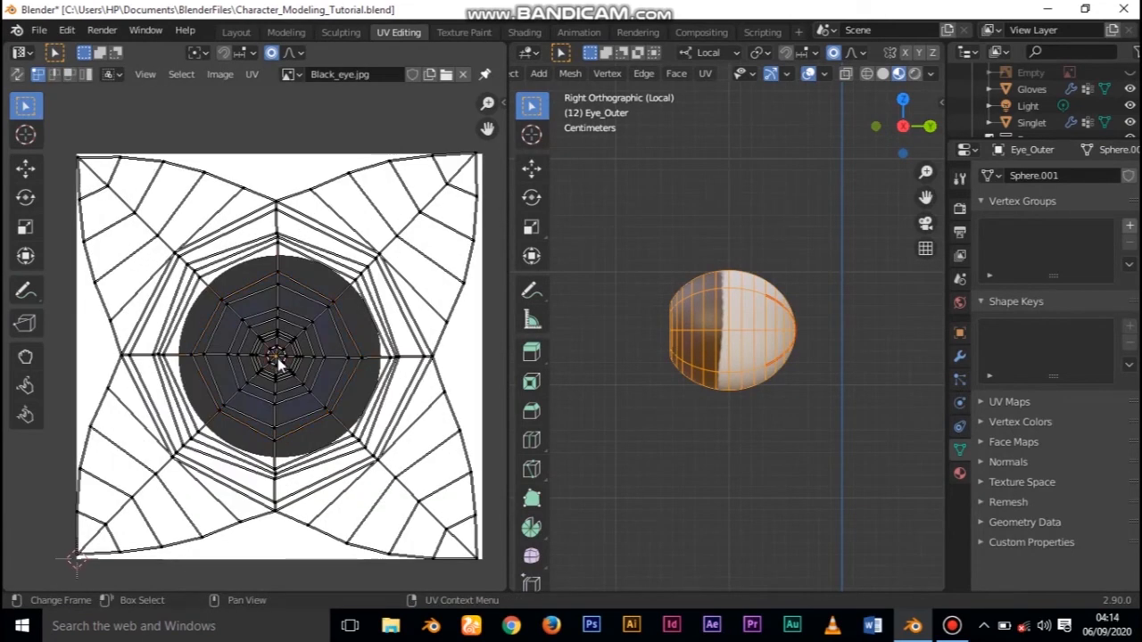
pyautogui.press('s')
pyautogui.click(361, 397)
pyautogui.scroll(4, 326, 385)
pyautogui.click(312, 383)
pyautogui.scroll(-2, 314, 389)
pyautogui.scroll(6, 315, 391)
pyautogui.scroll(-2, 354, 411)
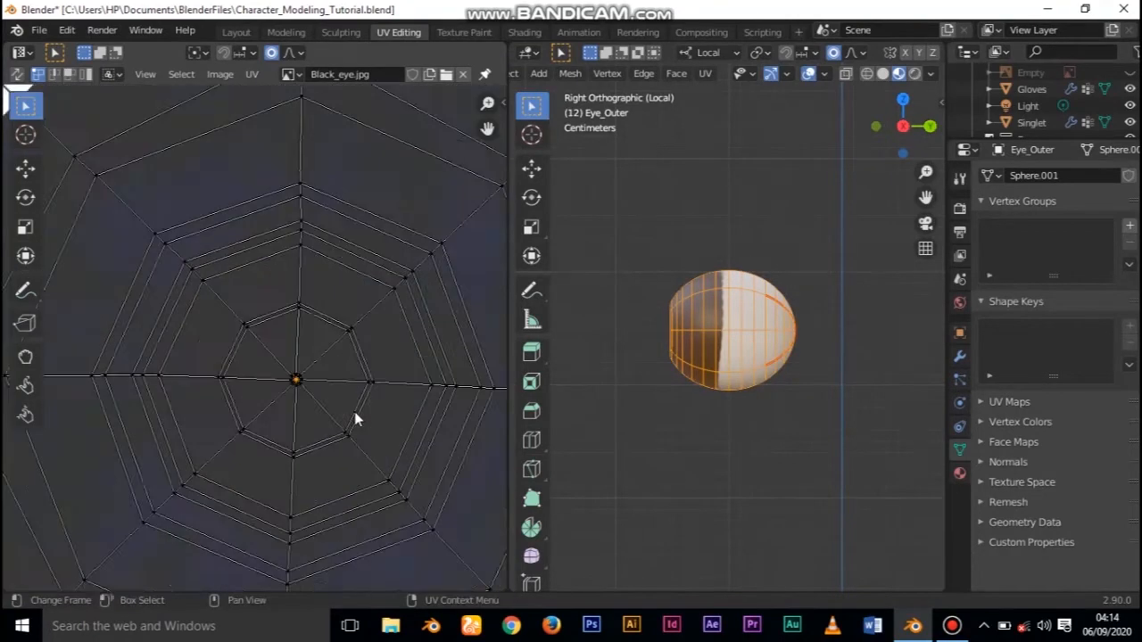
pyautogui.scroll(-10, 354, 417)
pyautogui.press('s')
pyautogui.click(380, 432)
# Scale the tiny central UV ring up once more to spread the innermost rings within the black circle
pyautogui.scroll(10, 288, 369)
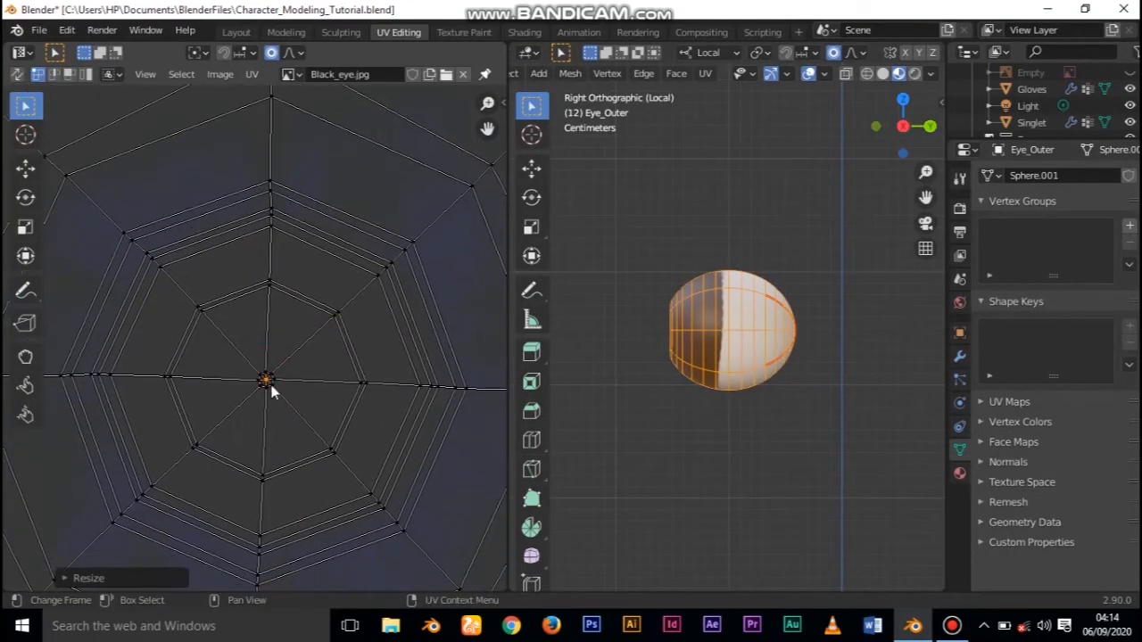
pyautogui.click(272, 394)
pyautogui.press('s')
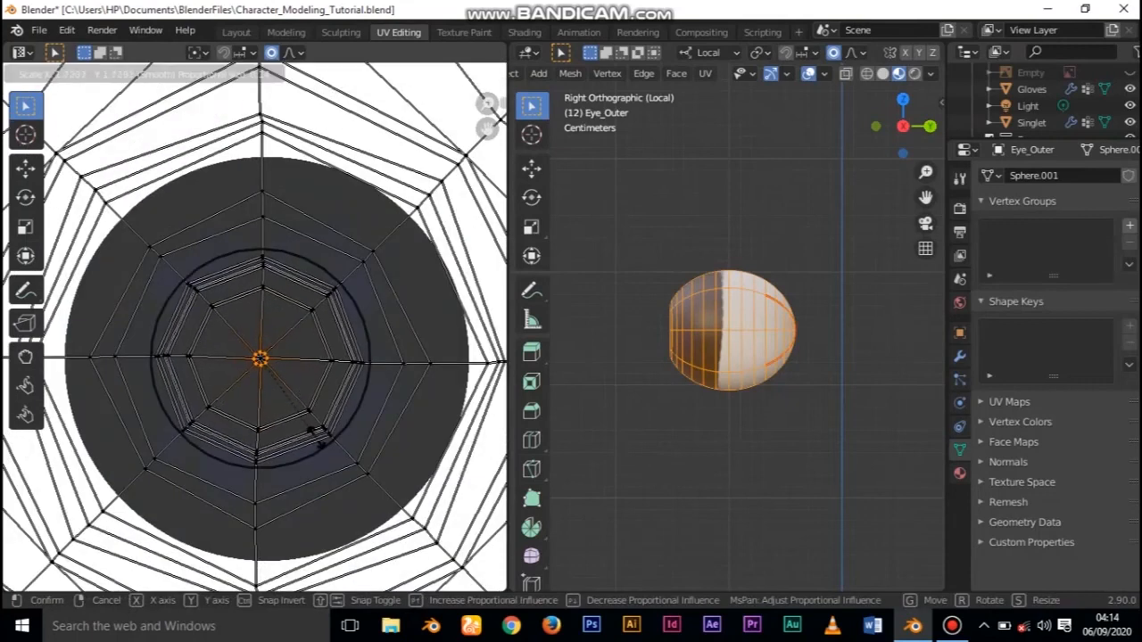
pyautogui.click(320, 435)
pyautogui.scroll(-10, 318, 421)
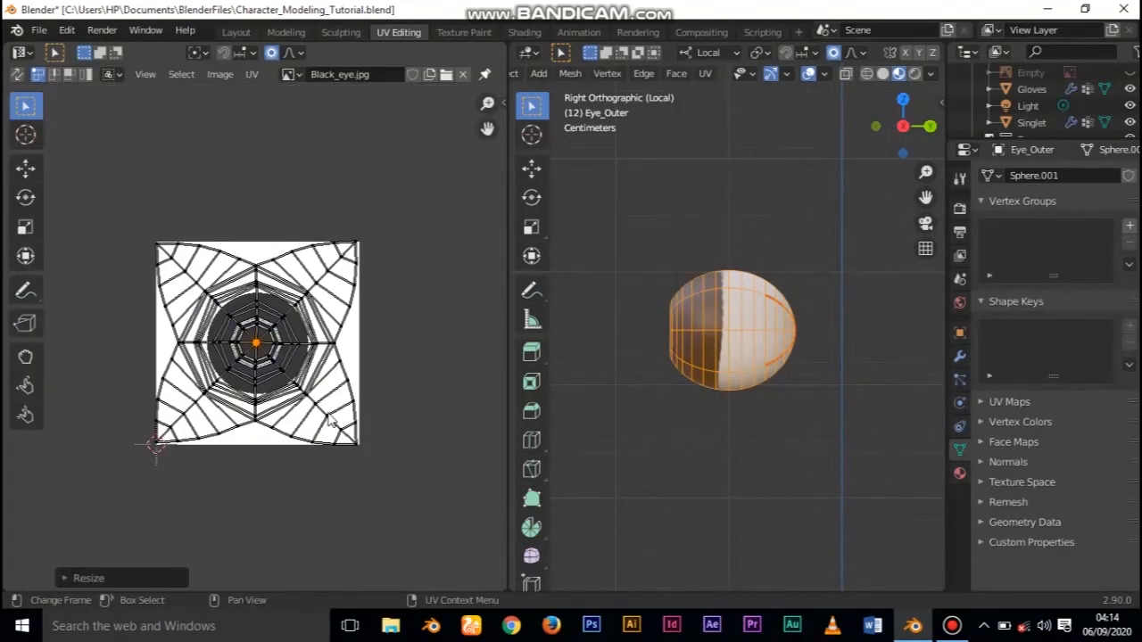
pyautogui.scroll(3, 288, 351)
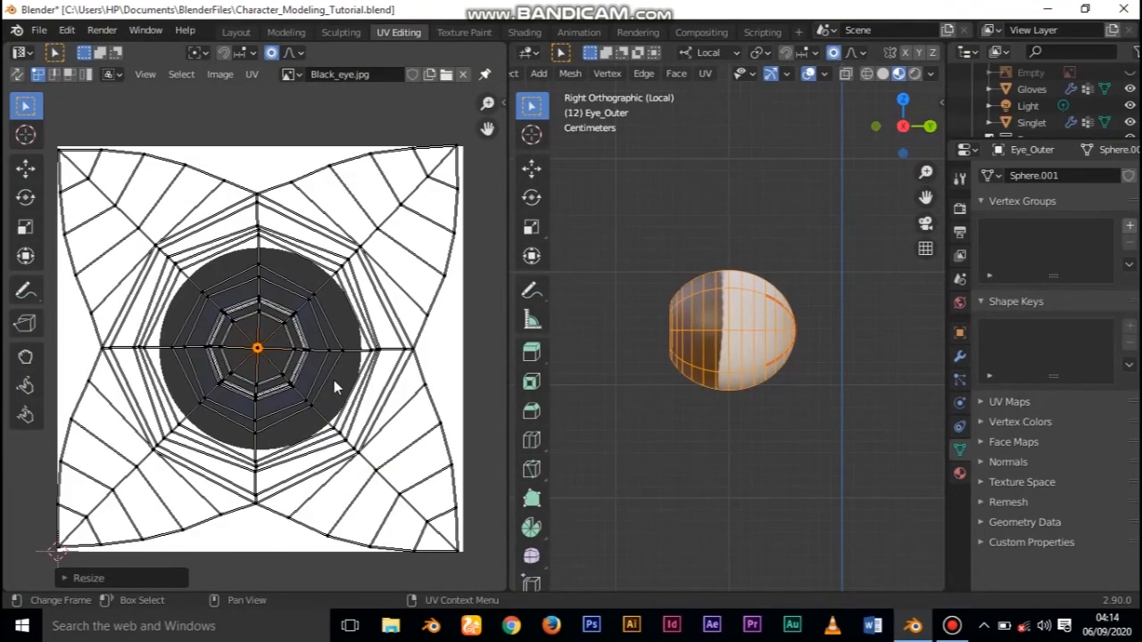
# Enlarge the outermost octagonal UV ring and scale a ring further inside it by about 1.07 times
pyautogui.keyDown('alt'); pyautogui.click(393, 391); pyautogui.keyUp('alt')
pyautogui.press('s')
pyautogui.click(408, 406)
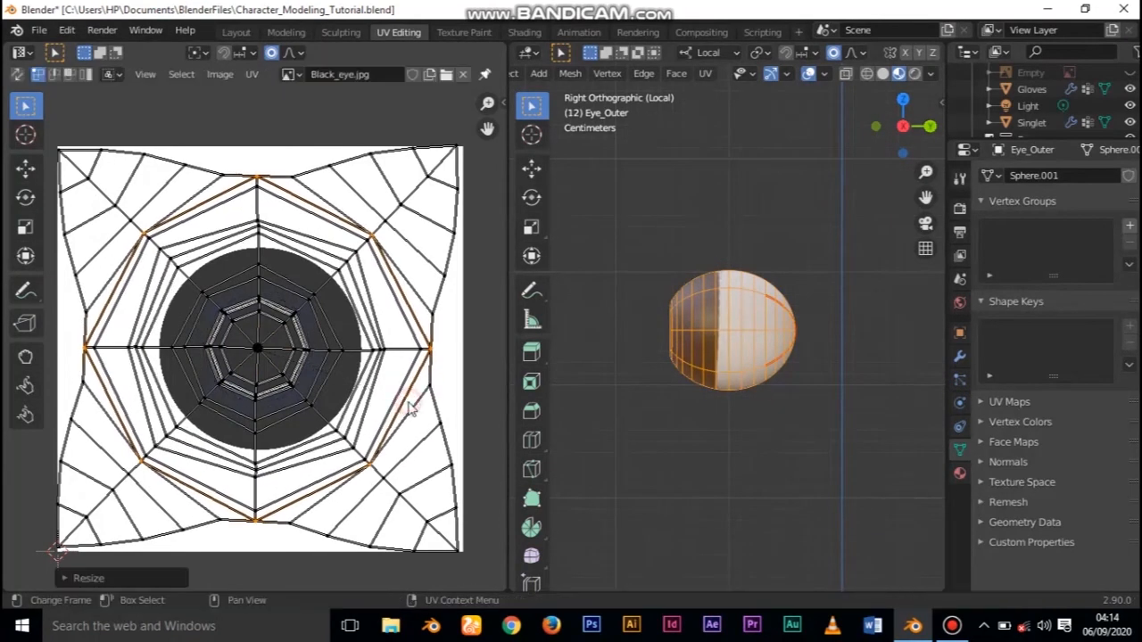
pyautogui.keyDown('alt'); pyautogui.click(236, 228); pyautogui.keyUp('alt')
pyautogui.press('s')
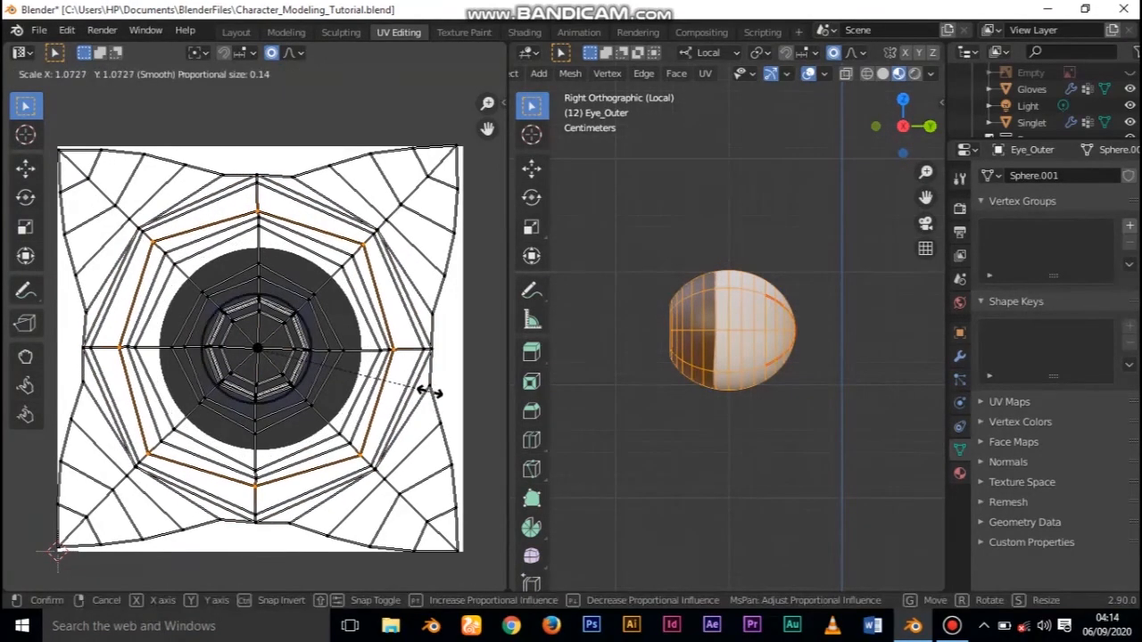
pyautogui.click(428, 387)
# Enlarge the UV ring just outside the black circle and push the next inner ring beyond the circle by about 1.42 times
pyautogui.keyDown('alt'); pyautogui.click(171, 258); pyautogui.keyUp('alt')
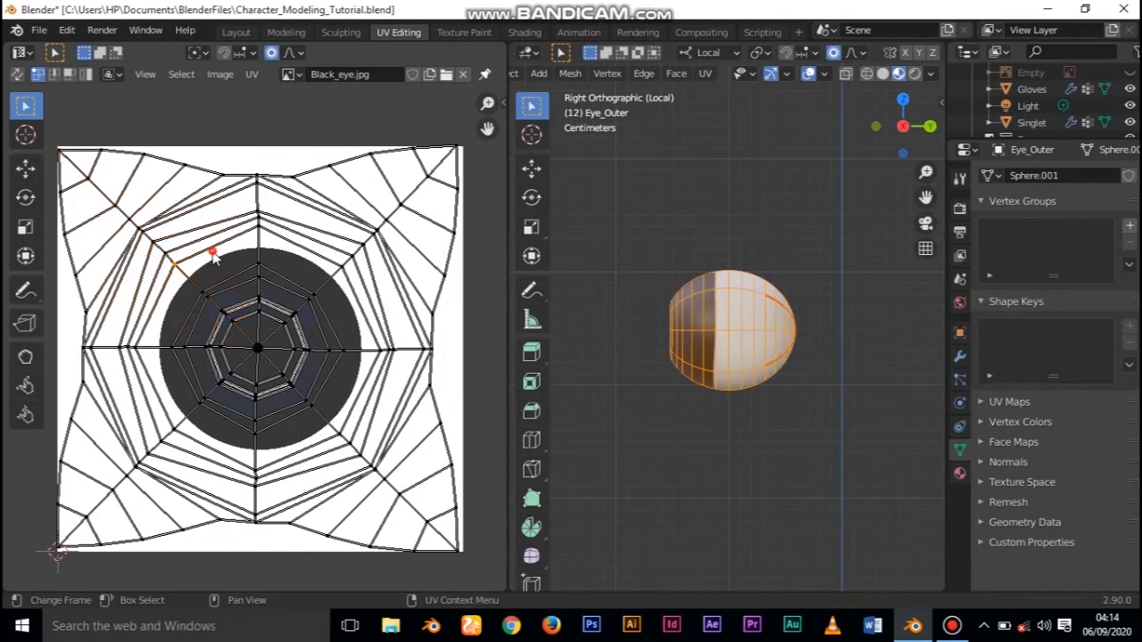
pyautogui.press('s')
pyautogui.click(343, 317)
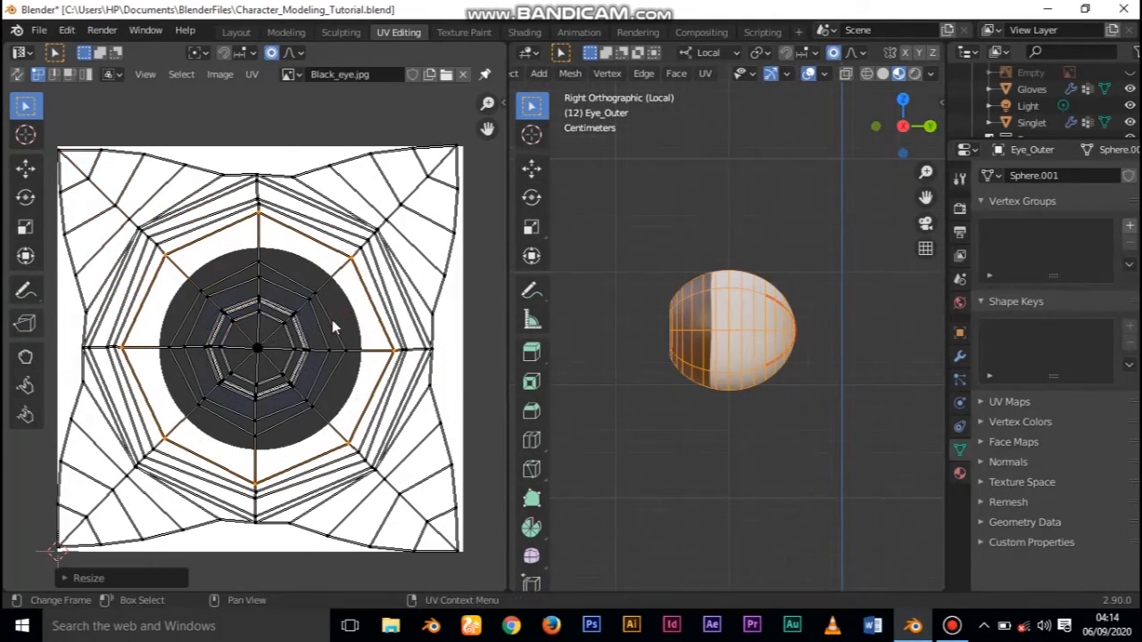
pyautogui.press('s')
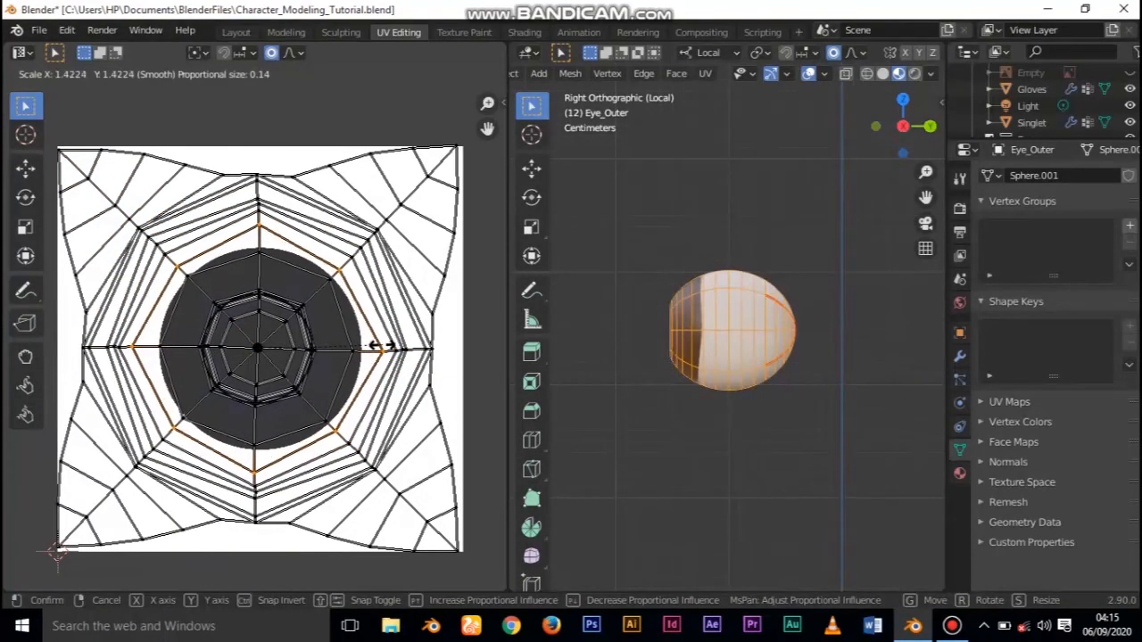
pyautogui.click(383, 348)
# Scale the inner UV rings outward until they sit against the black circle's border
pyautogui.press('s')
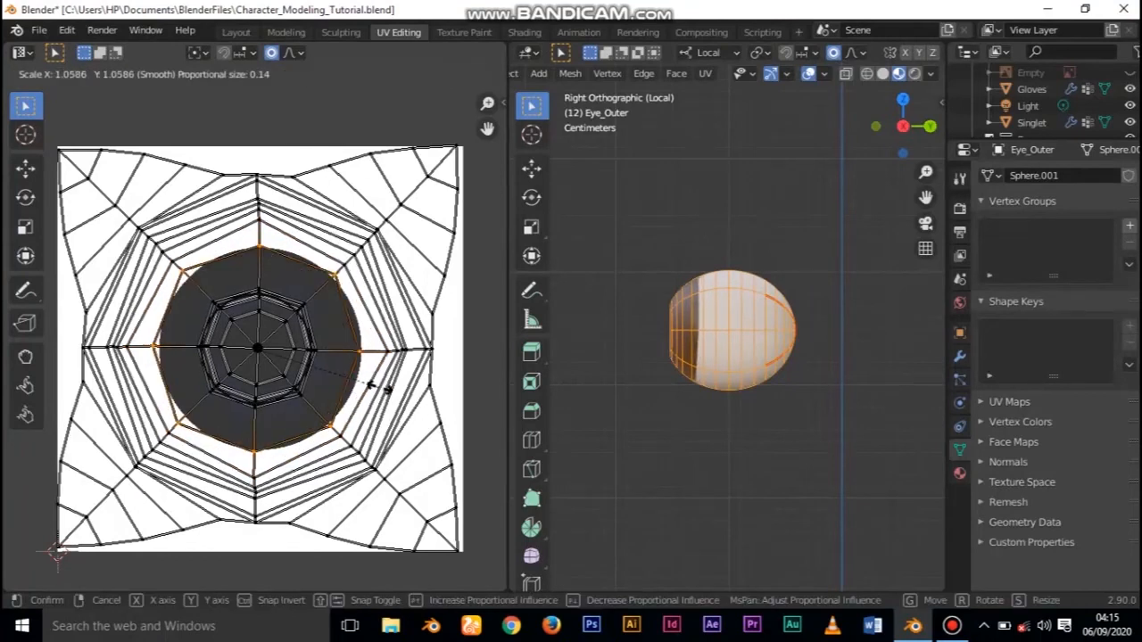
pyautogui.click(319, 385)
pyautogui.click(309, 383)
pyautogui.press('s')
pyautogui.click(368, 420)
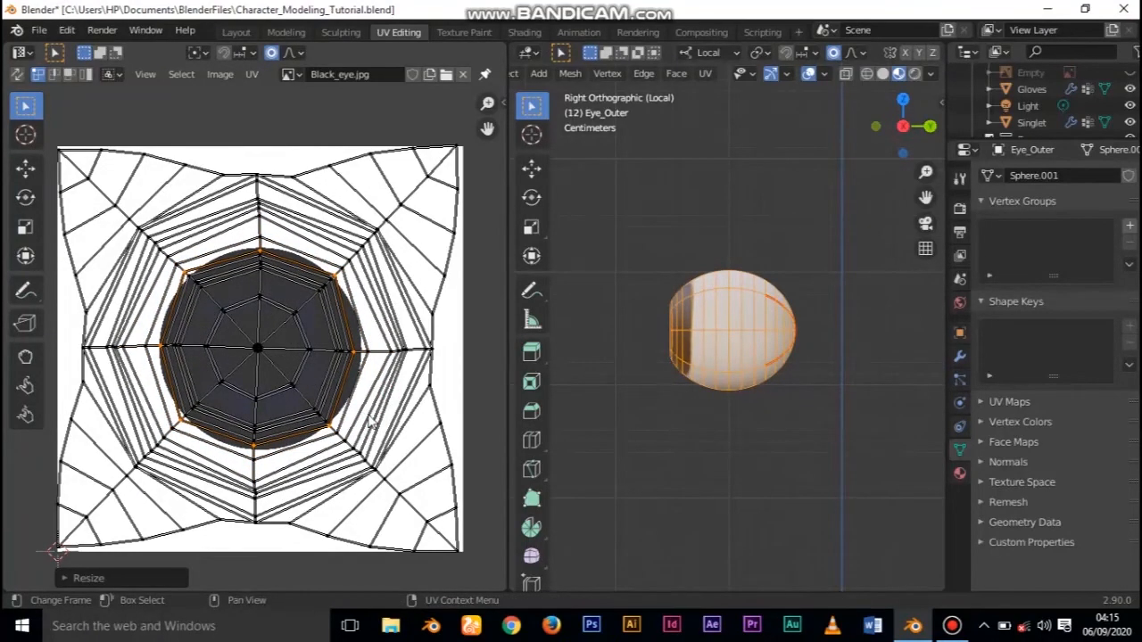
pyautogui.press('s')
pyautogui.click(373, 419)
# Enlarge the UV ring at the black circle's border by about 1.2 times so that it lies outside the circle
pyautogui.keyDown('alt'); pyautogui.click(303, 375); pyautogui.keyUp('alt')
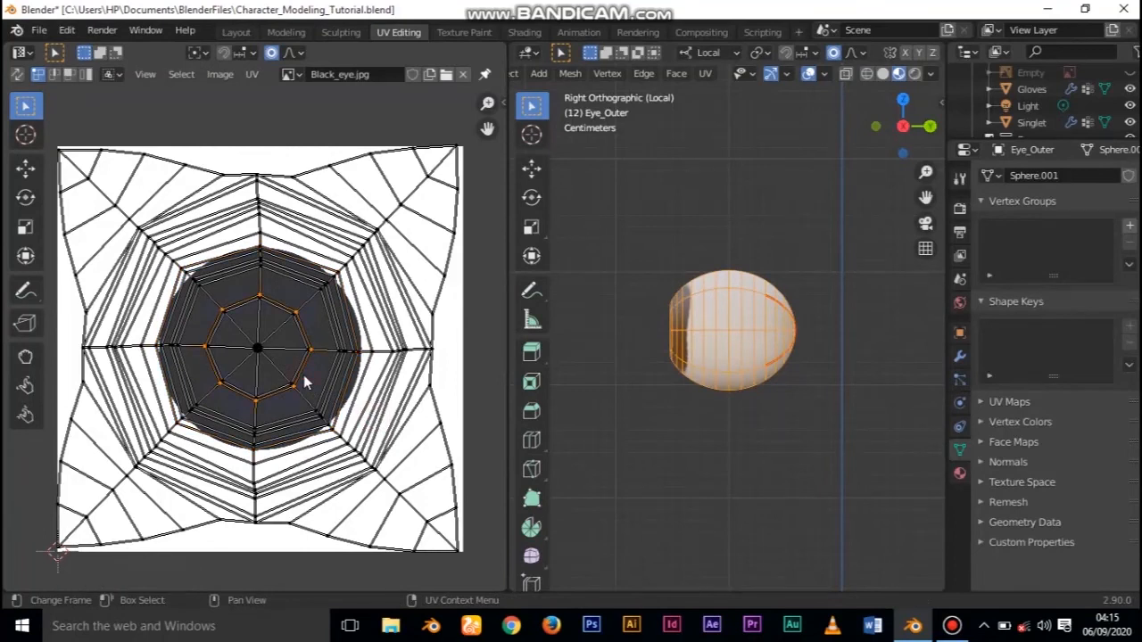
pyautogui.press('s')
pyautogui.rightClick(377, 420)
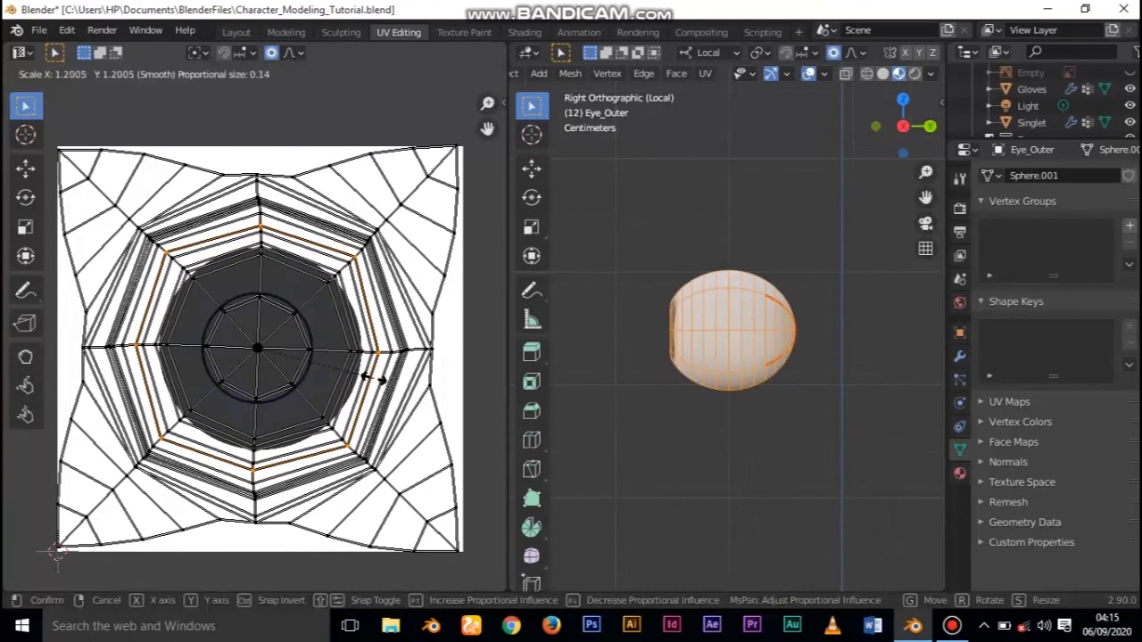
pyautogui.click(366, 376)
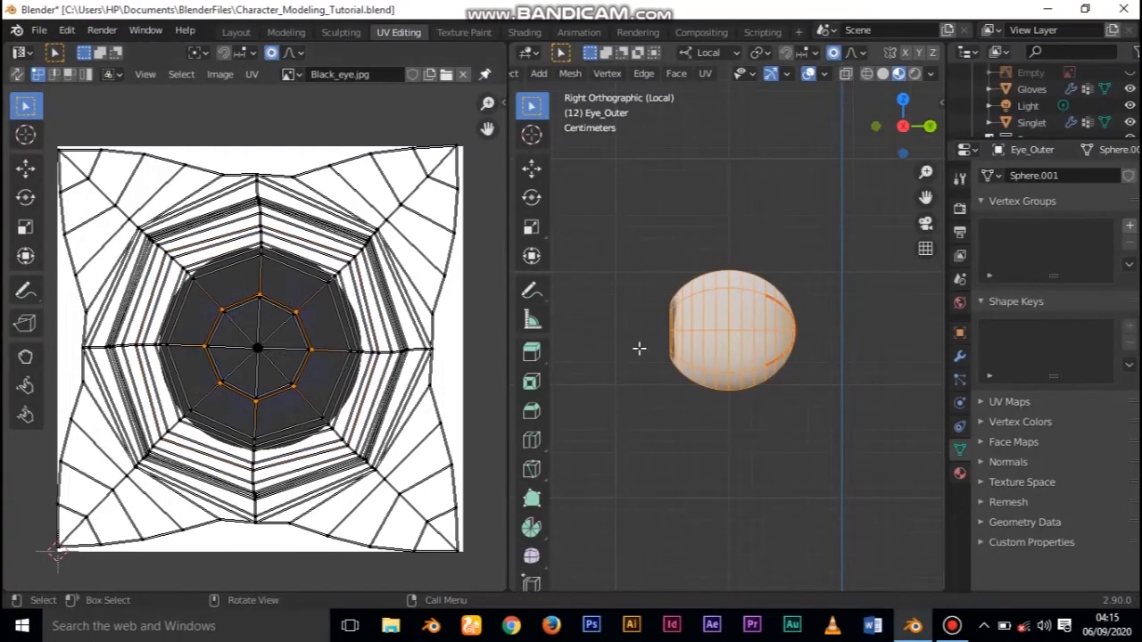
# In front view, circle-select the UV vertices inside the black circle and move them to centre the pupil on the eye
pyautogui.press('KP_1')
pyautogui.press('s')
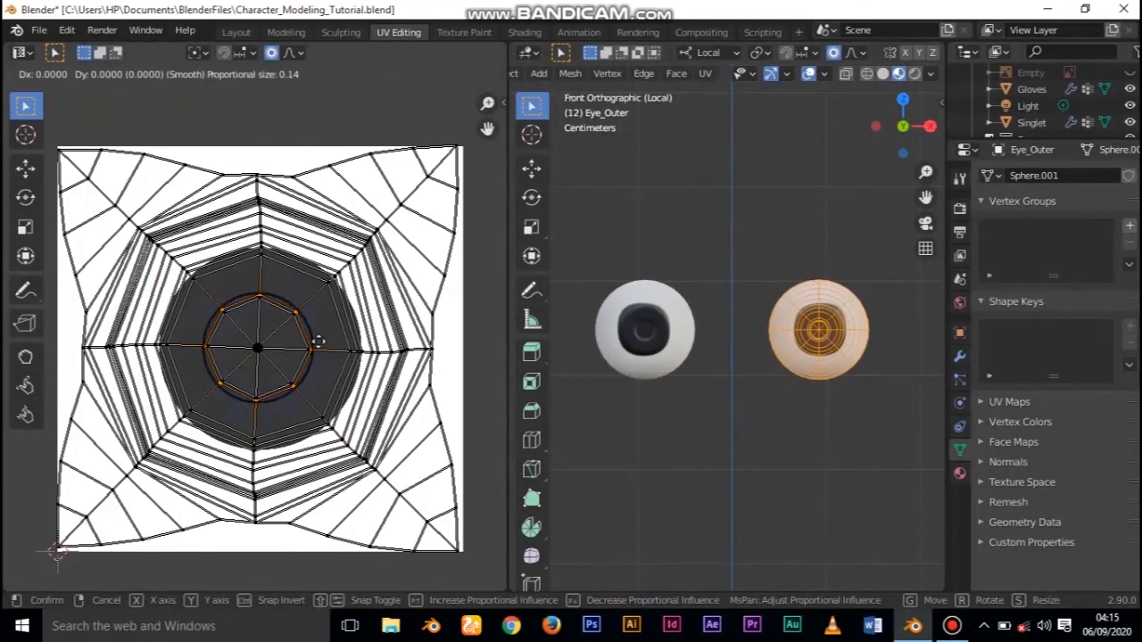
pyautogui.click(324, 354)
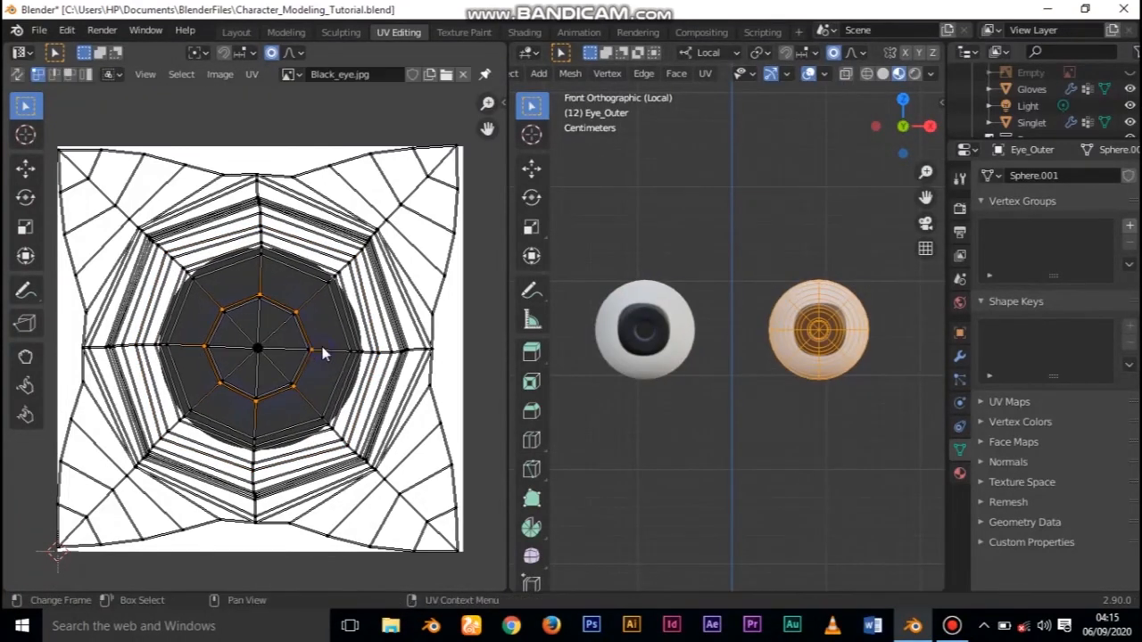
pyautogui.press('c')
pyautogui.click(261, 346)
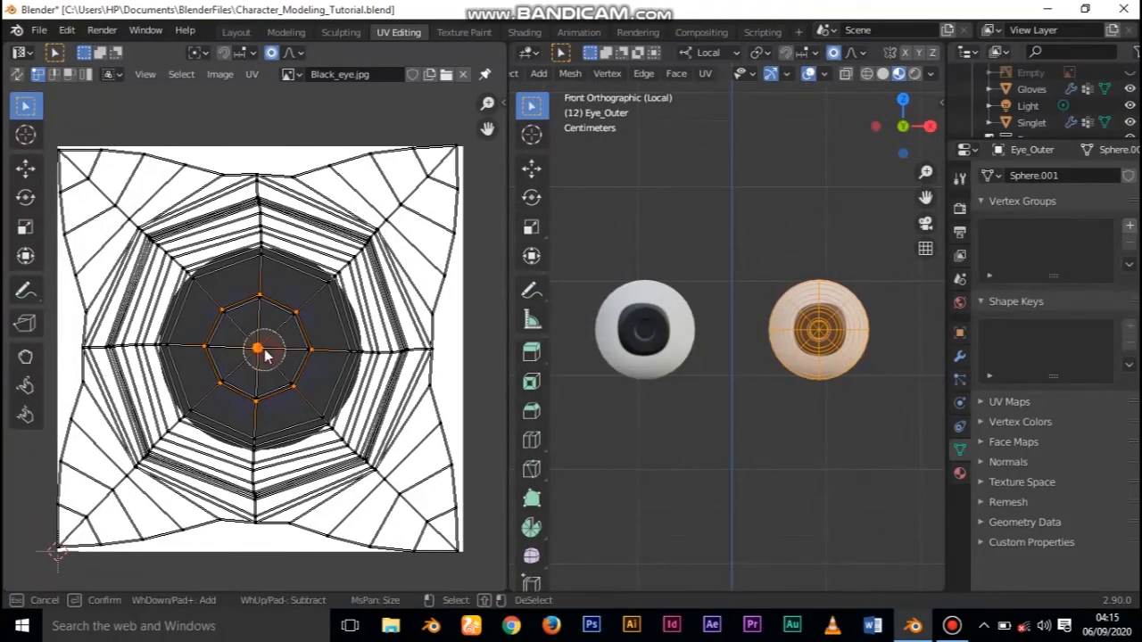
pyautogui.moveTo(294, 321); pyautogui.dragTo(302, 394)
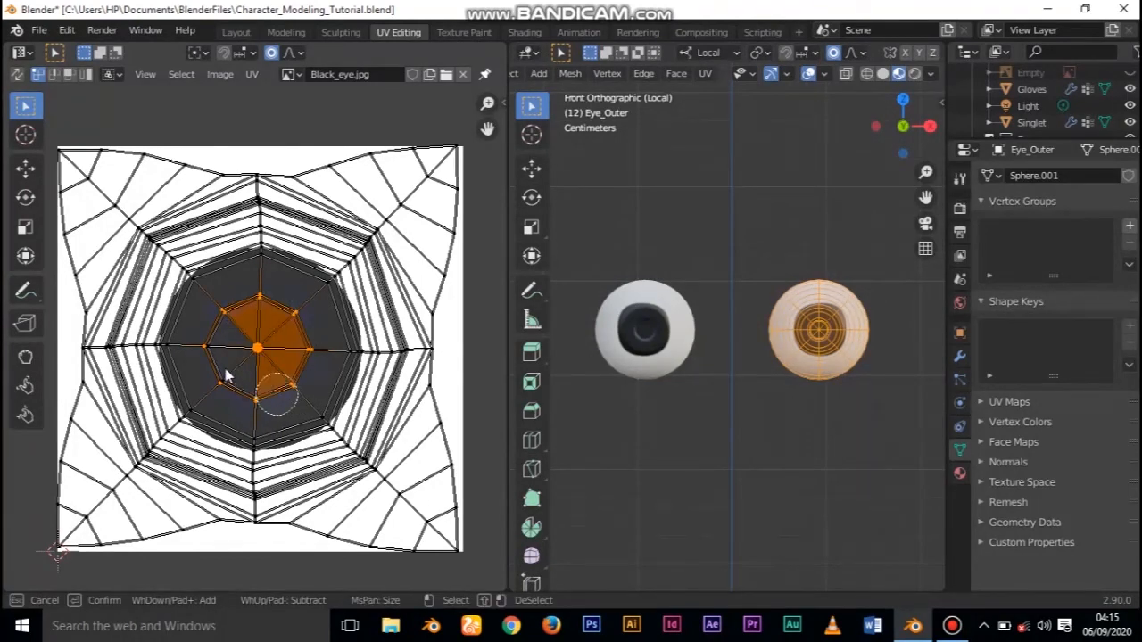
pyautogui.moveTo(225, 377); pyautogui.dragTo(214, 349)
pyautogui.press('Escape')
pyautogui.press('g')
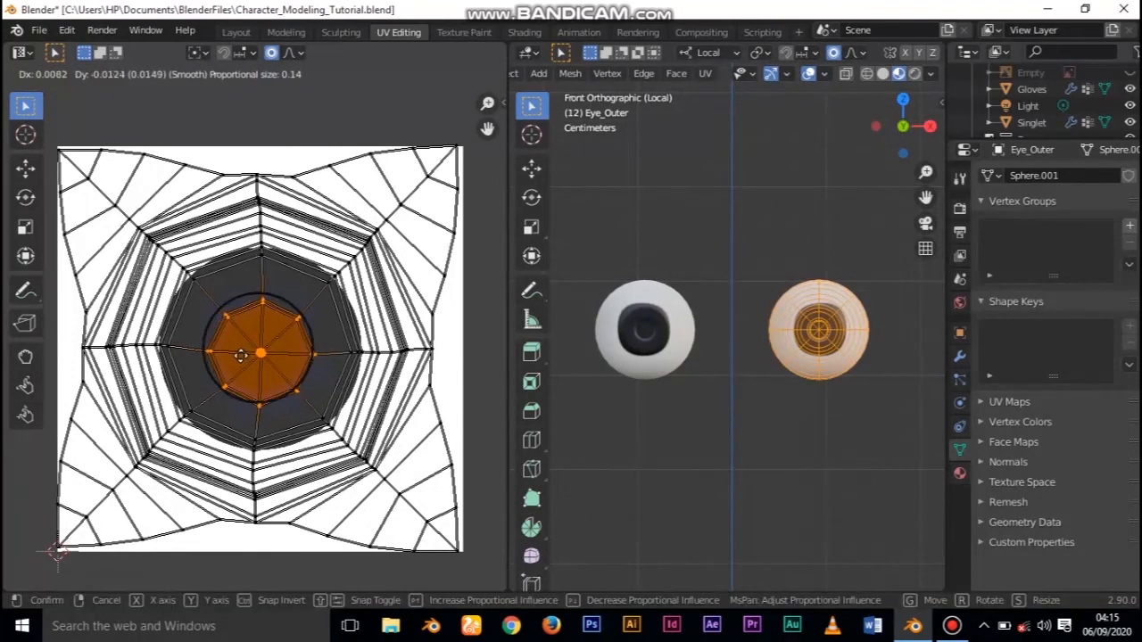
pyautogui.click(251, 364)
pyautogui.press('g')
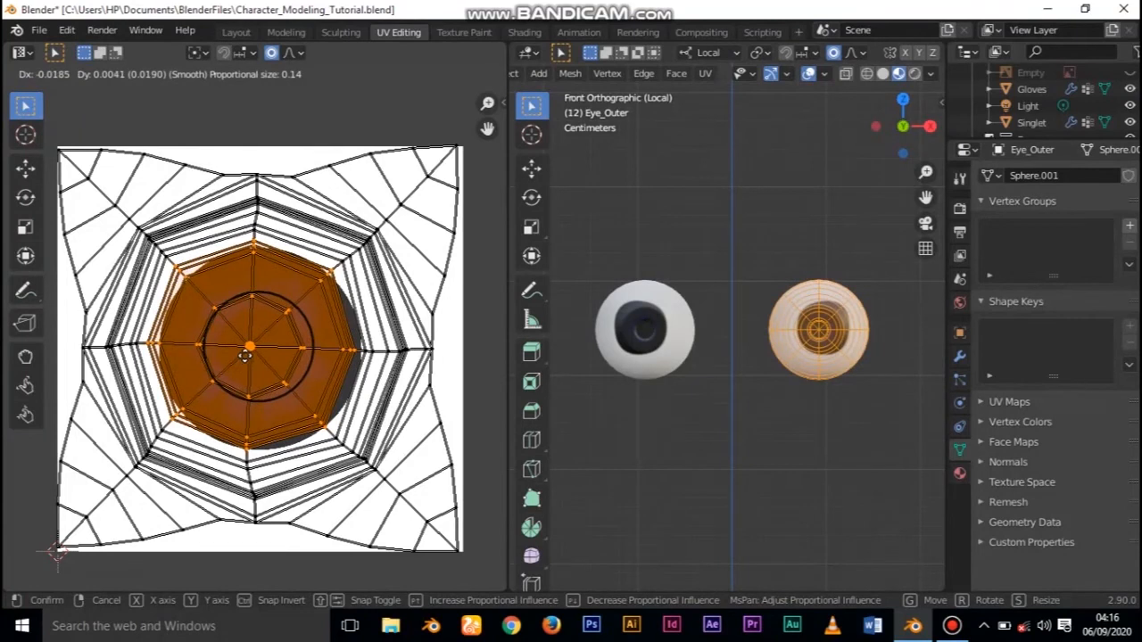
pyautogui.click(256, 368)
# With one pupil in close view, rescale the UV ring along the black circle's border
pyautogui.scroll(2, 760, 365)
pyautogui.scroll(2, 761, 364)
pyautogui.keyDown('shift'); pyautogui.moveTo(634, 352); pyautogui.dragTo(761, 327, button='middle'); pyautogui.keyUp('shift')
pyautogui.scroll(2, 749, 330)
pyautogui.click(193, 276)
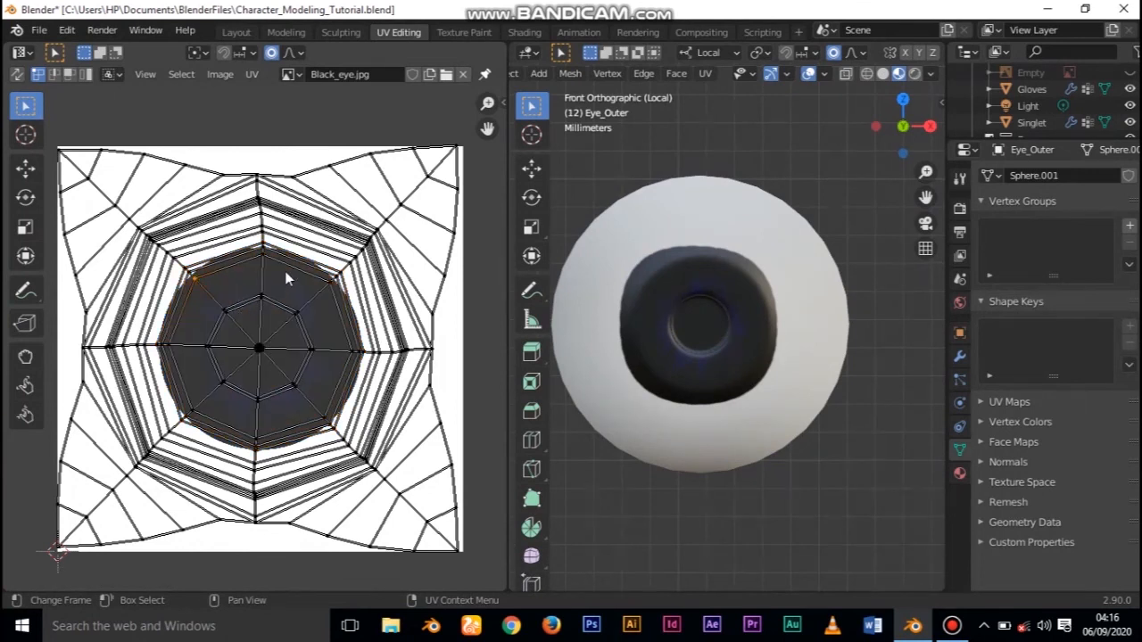
pyautogui.press('s')
pyautogui.click(383, 349)
# Select the UV ring just inside the black circle and enlarge it to the border to round off the pupil
pyautogui.scroll(-5, 737, 370)
pyautogui.keyDown('shift'); pyautogui.moveTo(709, 382); pyautogui.dragTo(675, 345, button='middle'); pyautogui.keyUp('shift')
pyautogui.scroll(8, 676, 345)
pyautogui.keyDown('shift'); pyautogui.moveTo(733, 367); pyautogui.dragTo(933, 368, button='middle'); pyautogui.keyUp('shift')
pyautogui.keyDown('alt'); pyautogui.click(217, 282); pyautogui.keyUp('alt')
pyautogui.press('s')
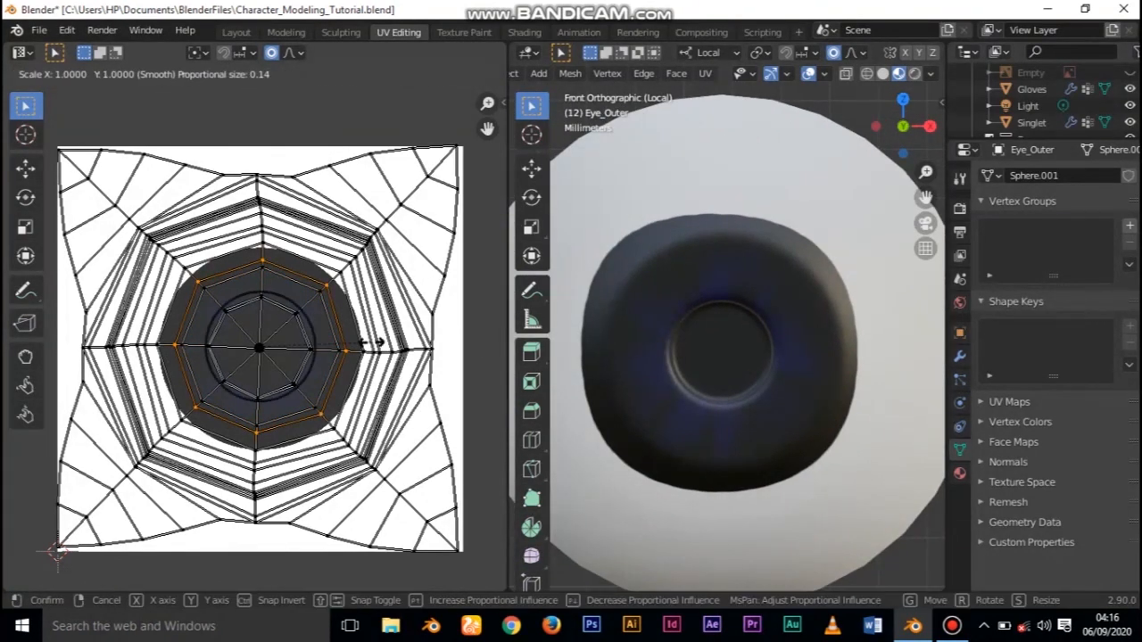
pyautogui.click(405, 357)
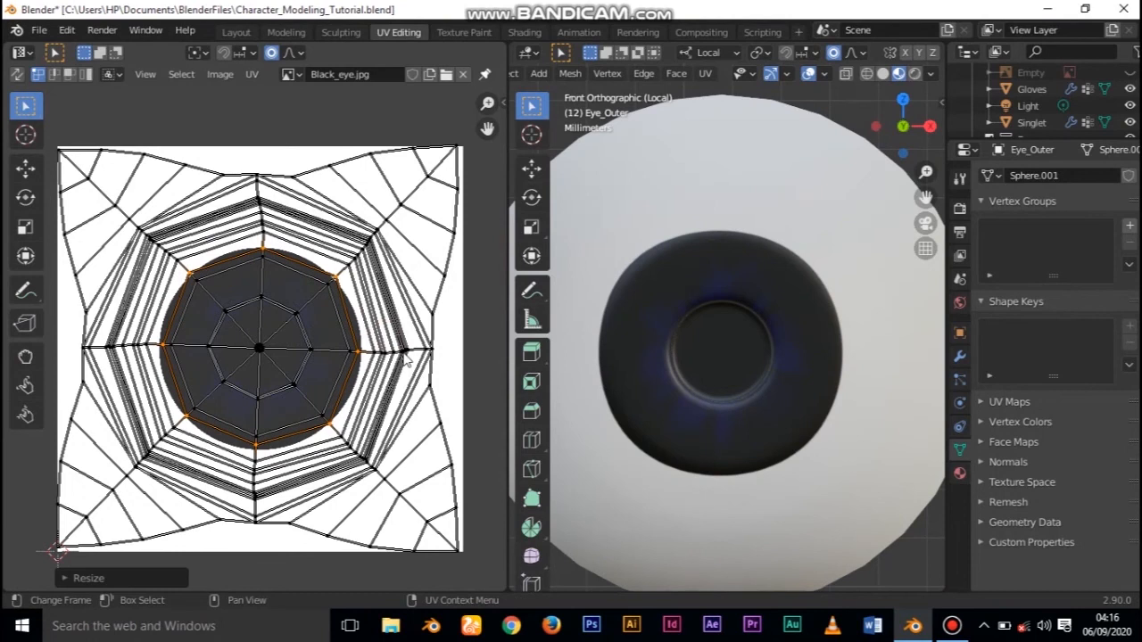
# Return the eye to Object Mode and save the file
pyautogui.scroll(-6, 802, 397)
pyautogui.press('Tab')
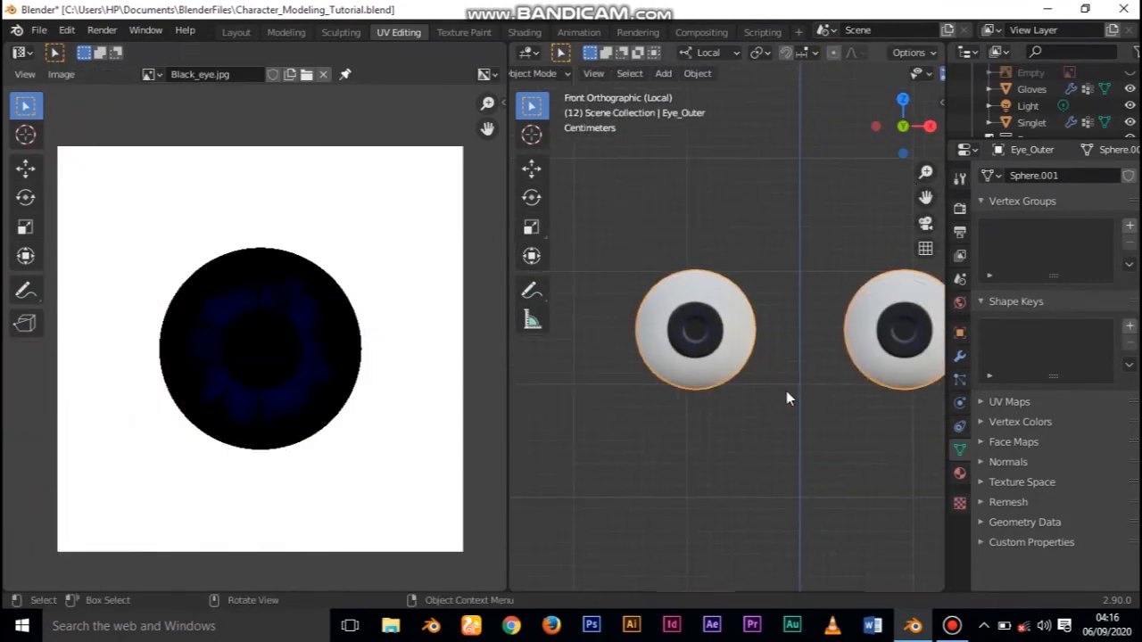
pyautogui.hotkey('ctrl', 's')
pyautogui.click(951, 634)
pyautogui.click(951, 633)
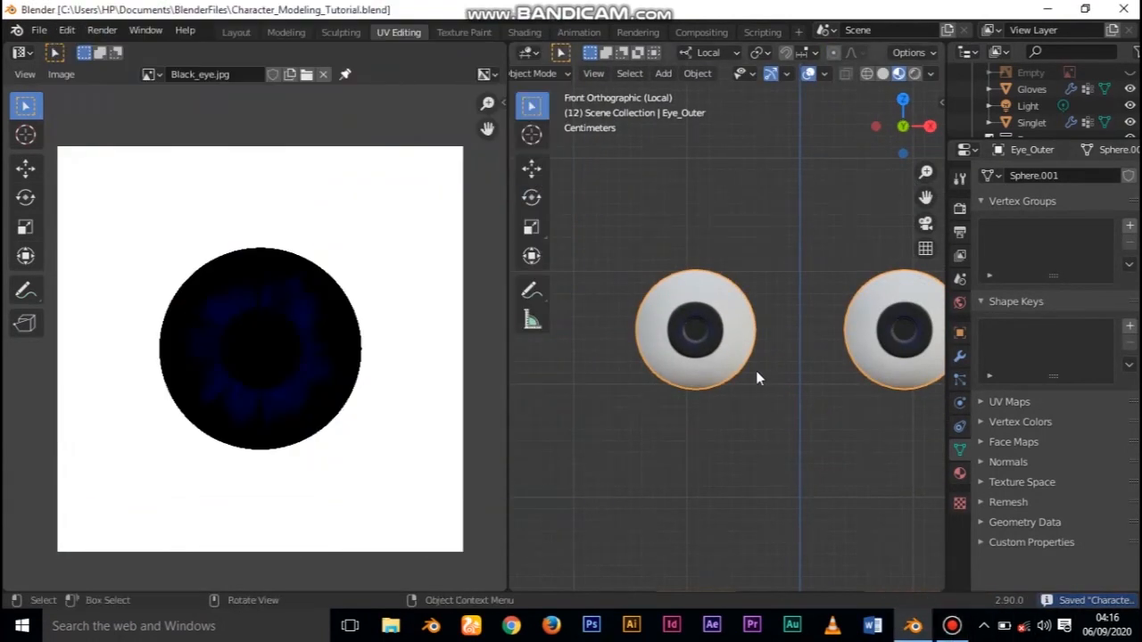
# Unhide the Eye_Outer.002 object and save the file
pyautogui.scroll(4, 1115, 107)
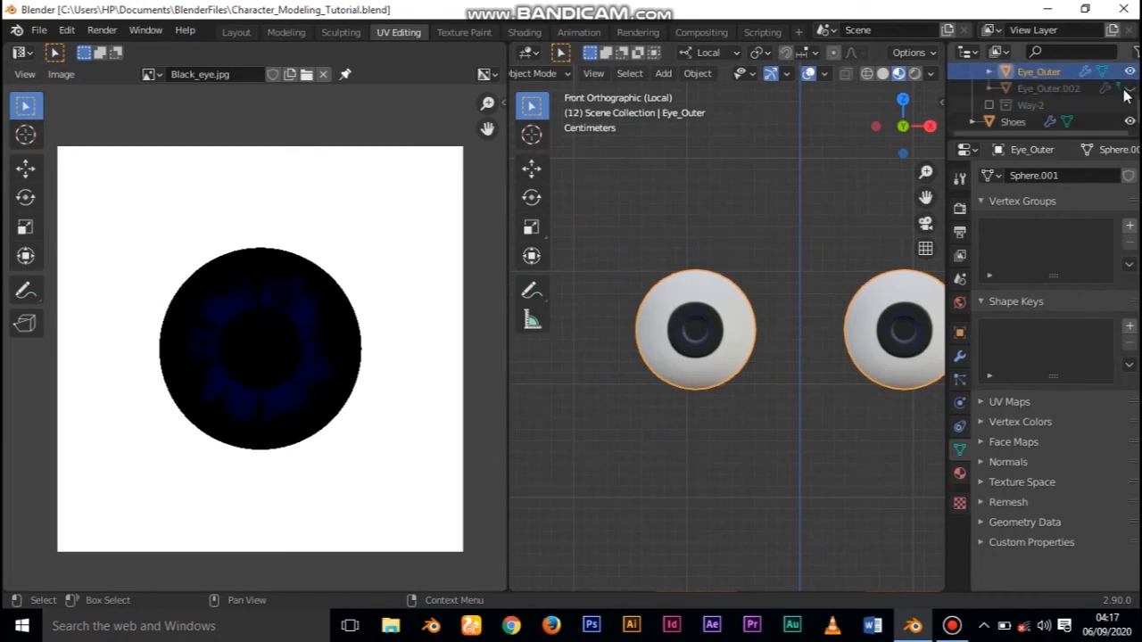
pyautogui.click(1129, 89)
pyautogui.keyDown('shift'); pyautogui.moveTo(750, 416); pyautogui.dragTo(713, 416, button='middle'); pyautogui.keyUp('shift')
pyautogui.hotkey('ctrl', 's')
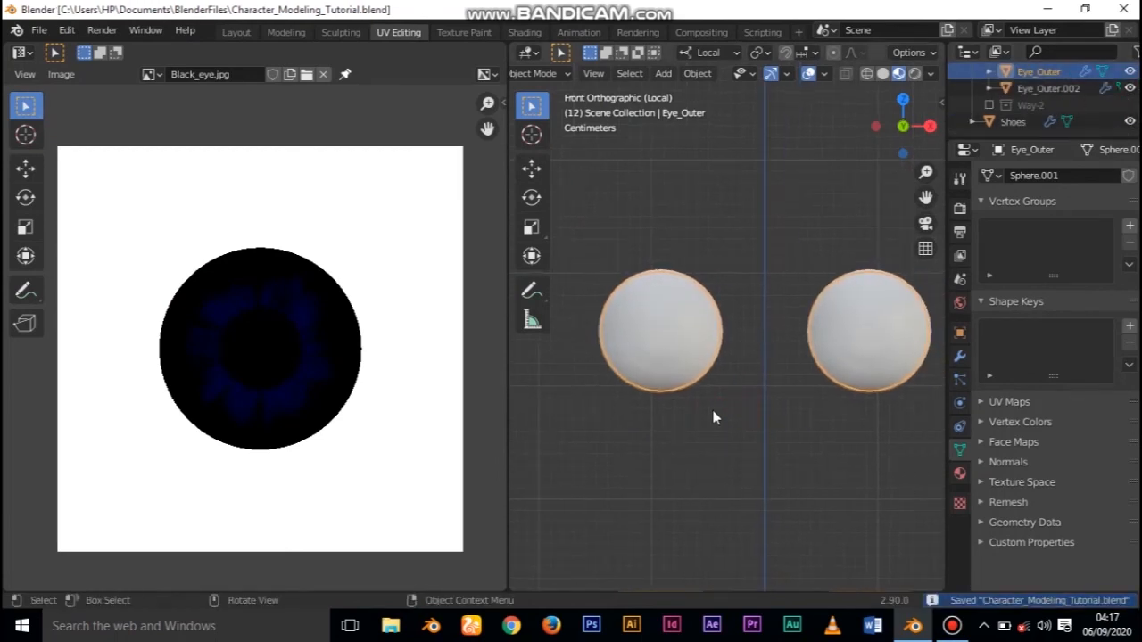
# Go to the Shading workspace and select the Eye_Outer.002 object over the character's eyes
pyautogui.click(235, 32)
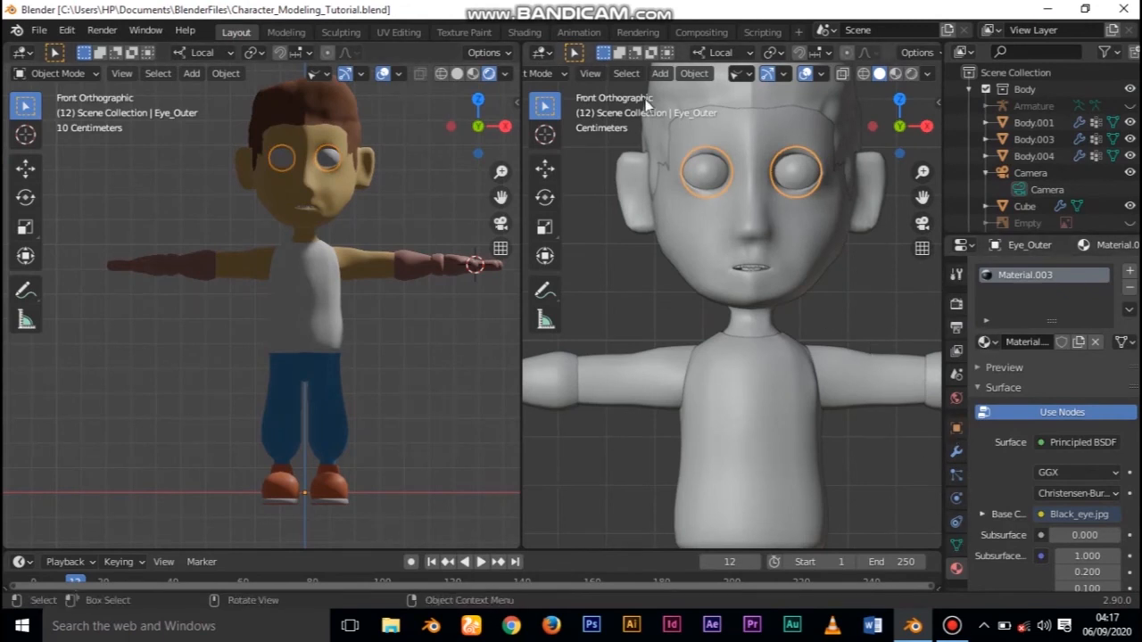
pyautogui.click(527, 32)
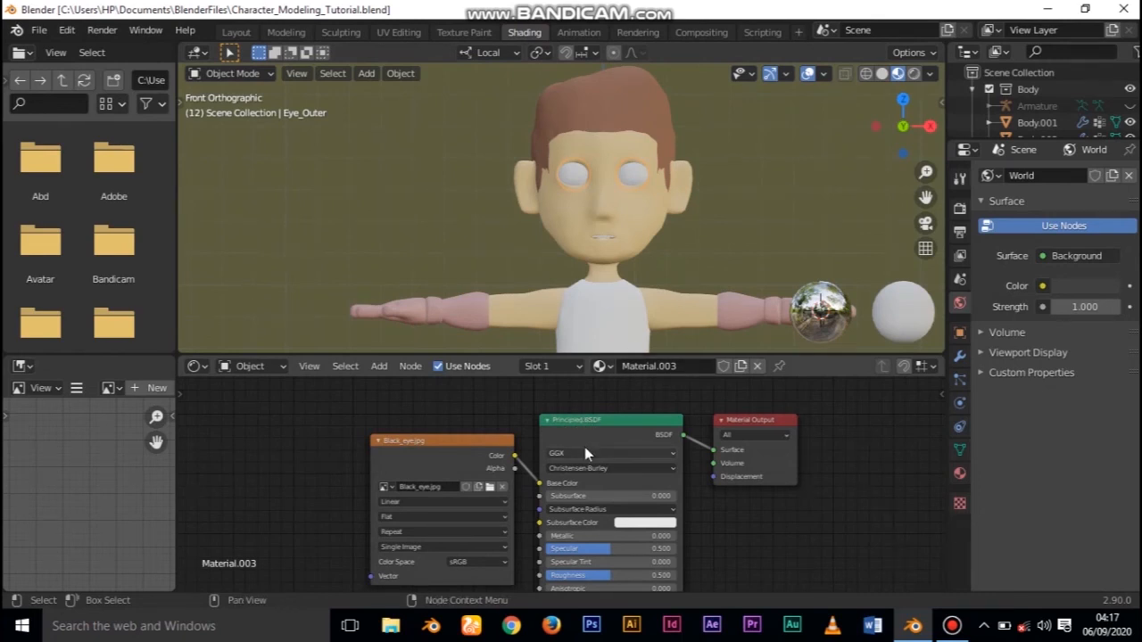
pyautogui.click(633, 178)
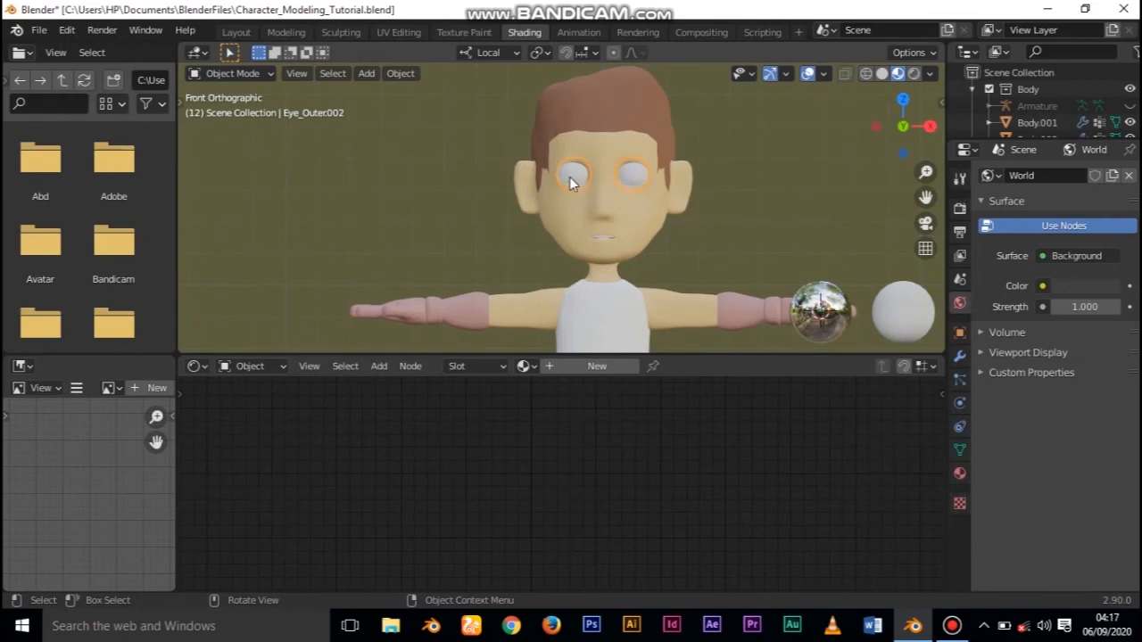
pyautogui.click(572, 179)
pyautogui.press('g')
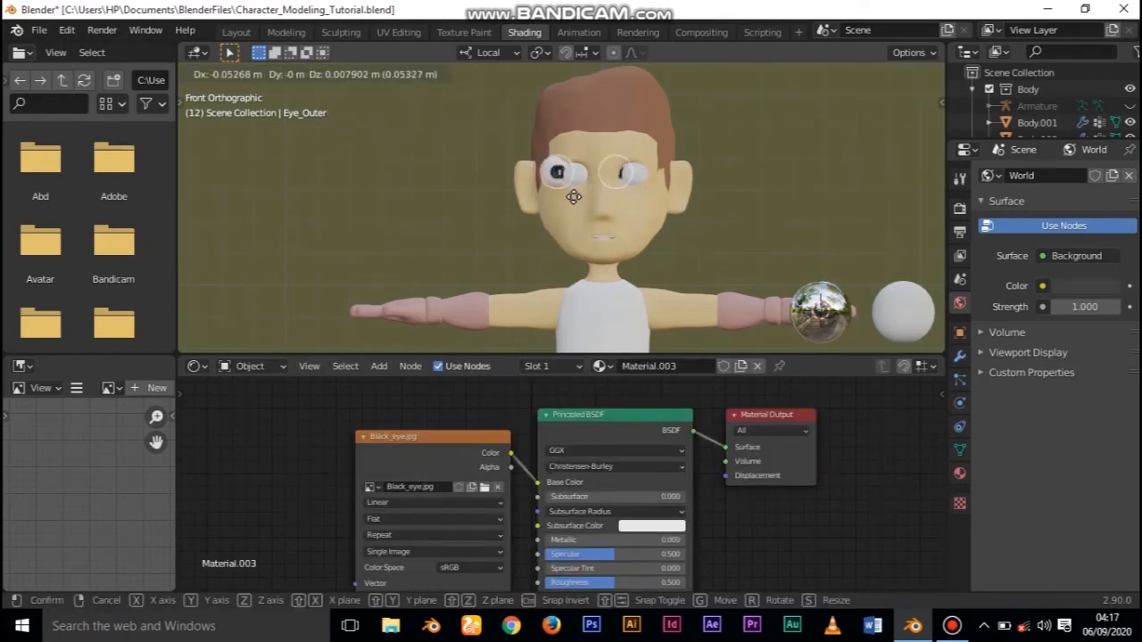
pyautogui.rightClick(568, 184)
# Select the Eye_Outer.002 object over the eyes and give it a new material named Eye_Outer
pyautogui.click(569, 180)
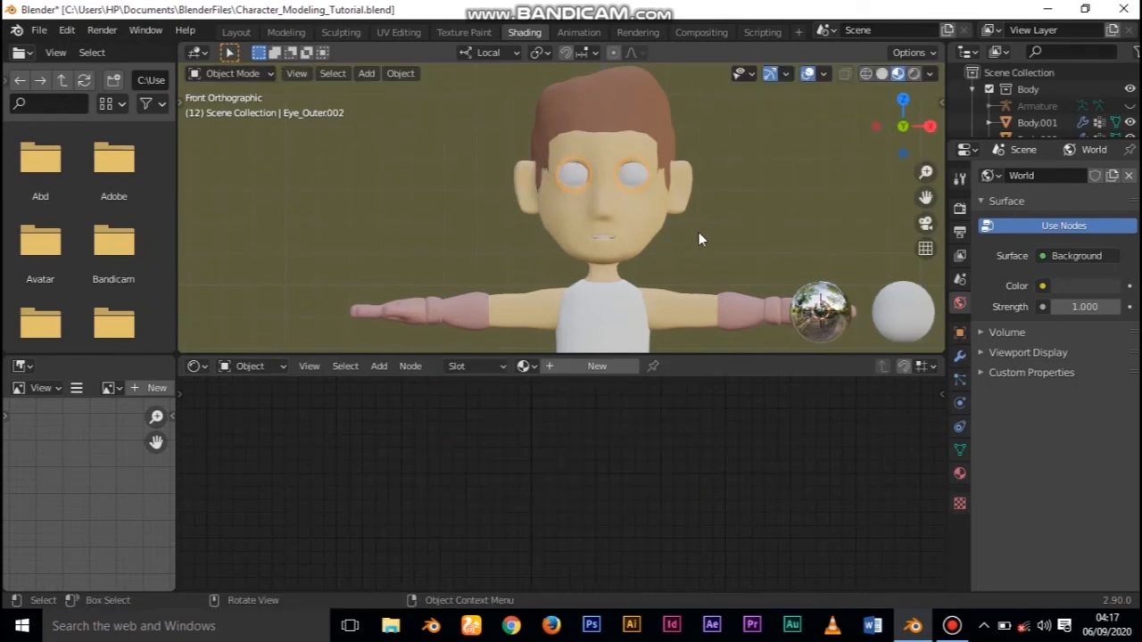
pyautogui.click(597, 366)
pyautogui.doubleClick(640, 369)
pyautogui.write('Eye_Outer')
pyautogui.press('Return')
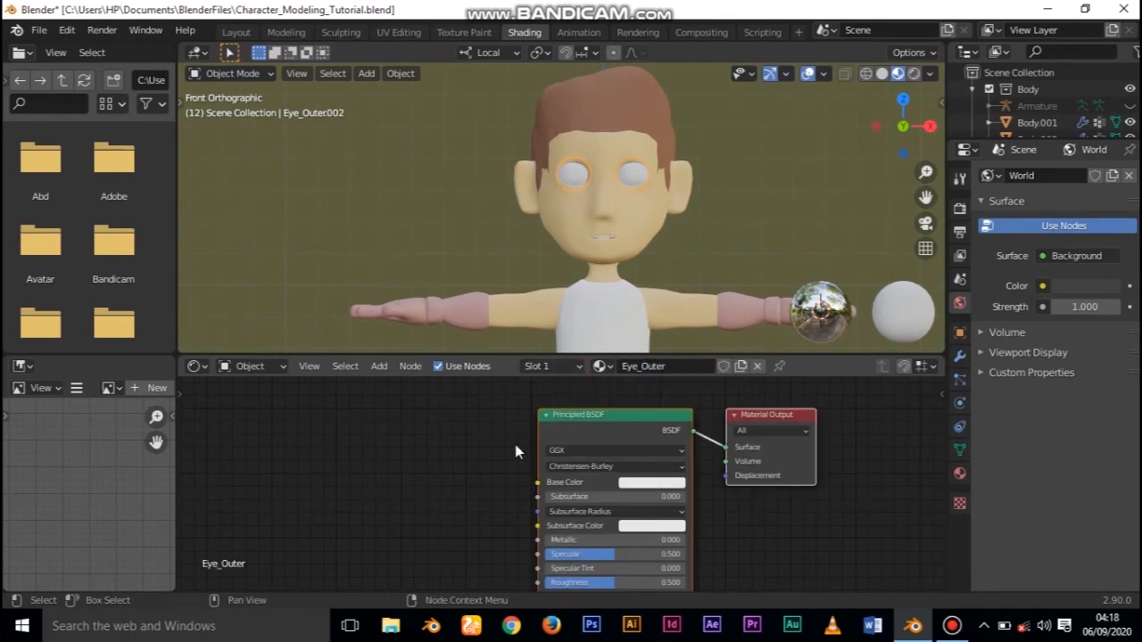
# Replace the material's Principled BSDF node with a Glass BSDF using Beckmann distribution, connected to the Material Output's Surface
pyautogui.click(613, 424)
pyautogui.press('Delete')
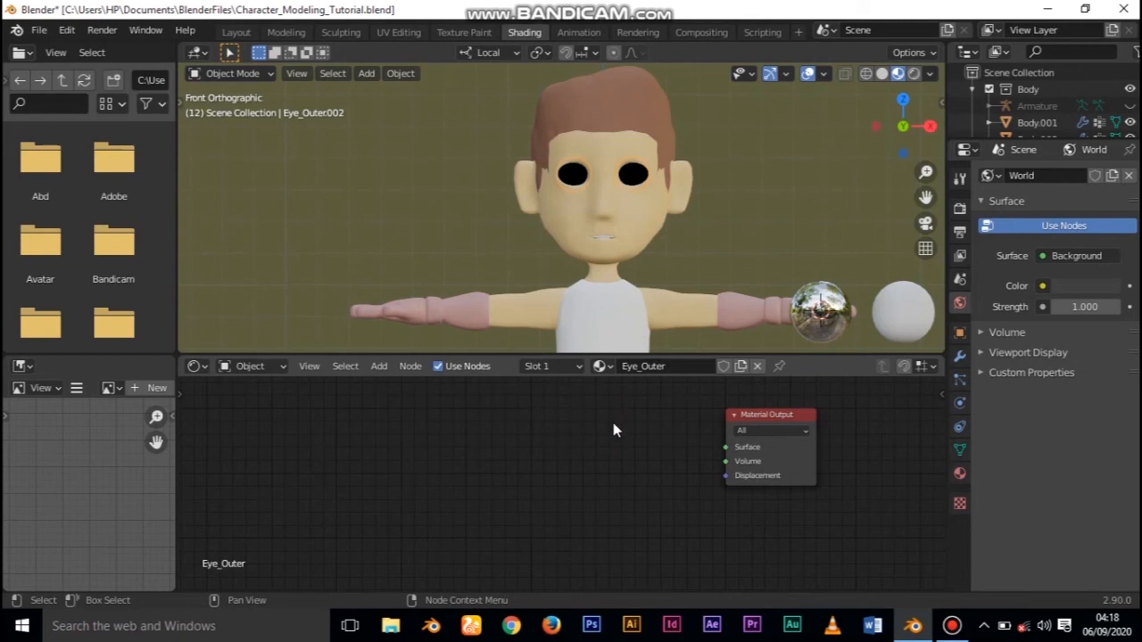
pyautogui.hotkey('shift', 'a')
pyautogui.moveTo(574, 405)
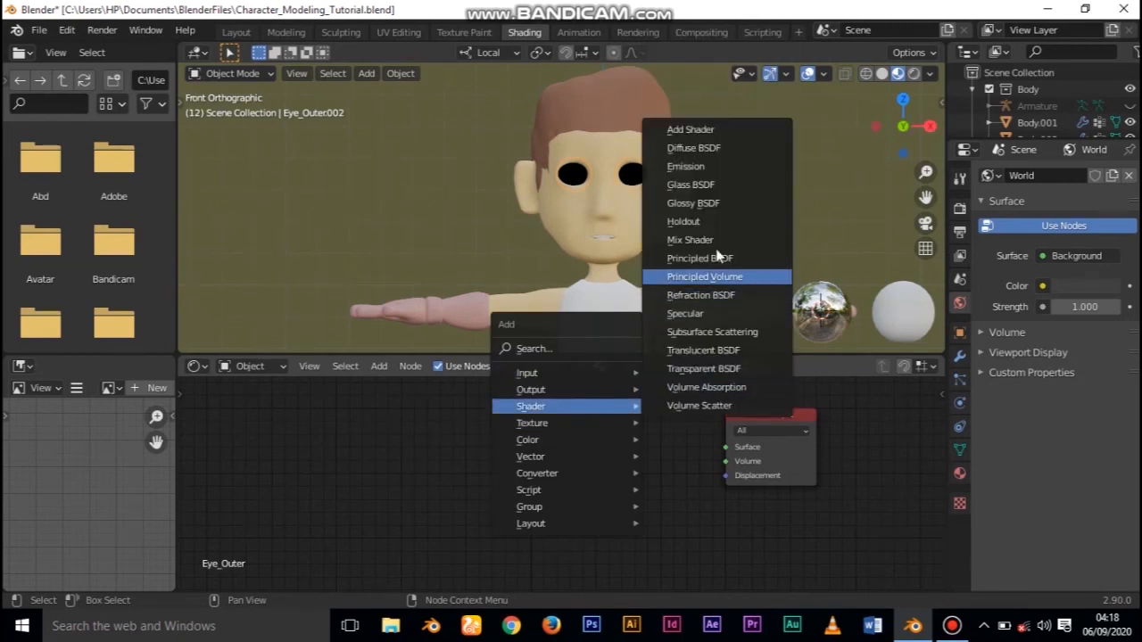
pyautogui.click(696, 184)
pyautogui.click(582, 407)
pyautogui.moveTo(679, 426); pyautogui.dragTo(725, 449)
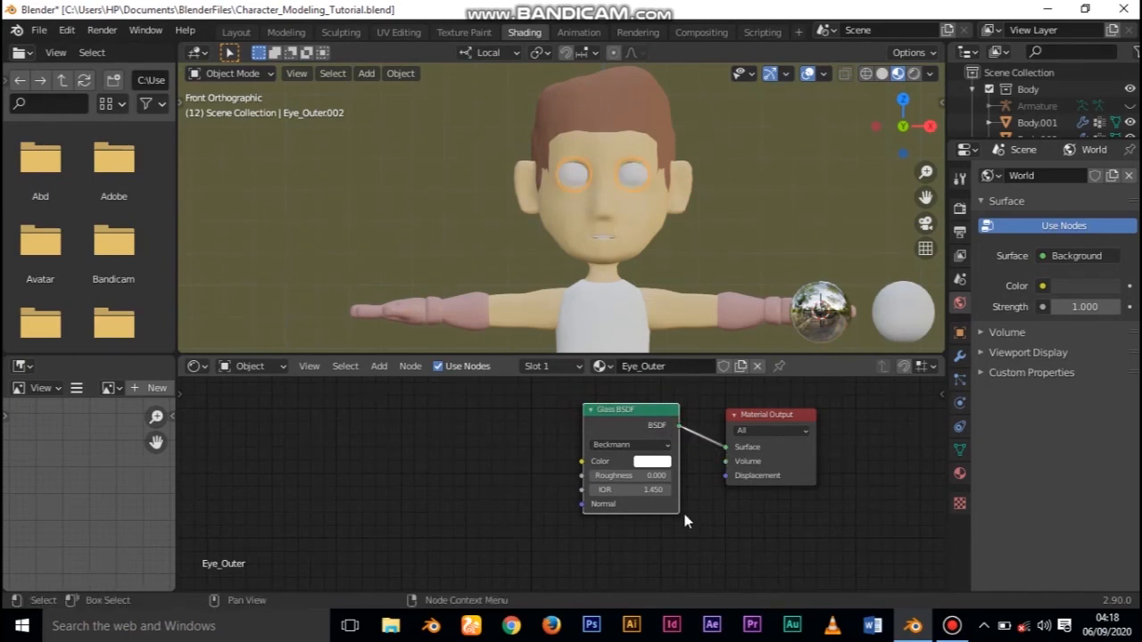
pyautogui.click(639, 444)
pyautogui.click(642, 446)
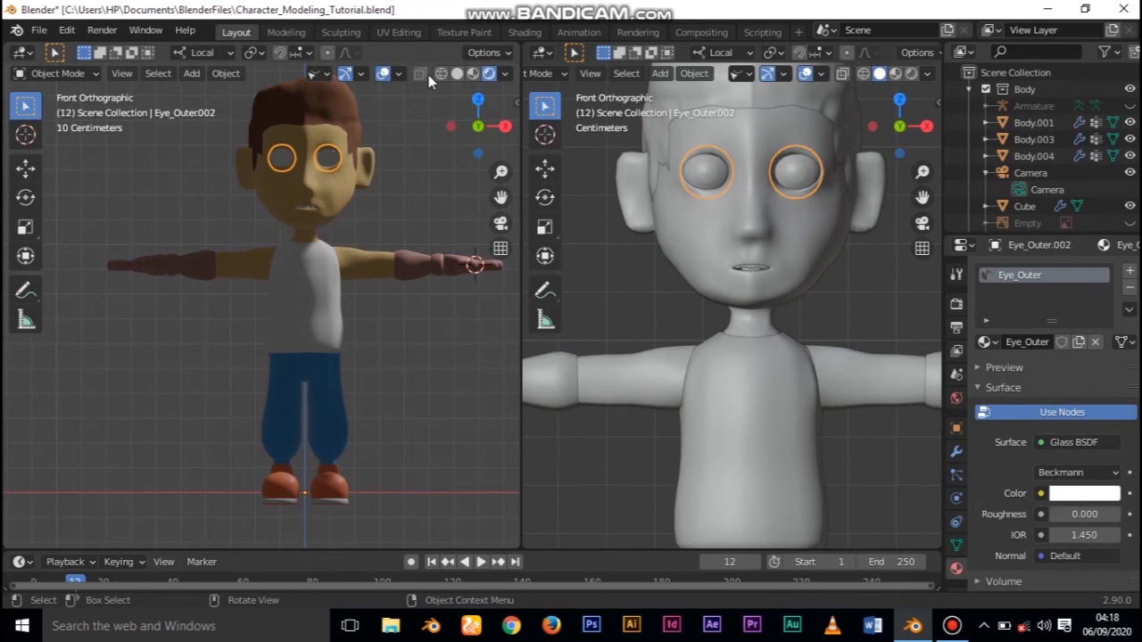
# In the Layout workspace, set the render engine to Cycles and deselect the outer eyes
pyautogui.click(956, 303)
pyautogui.click(1088, 270)
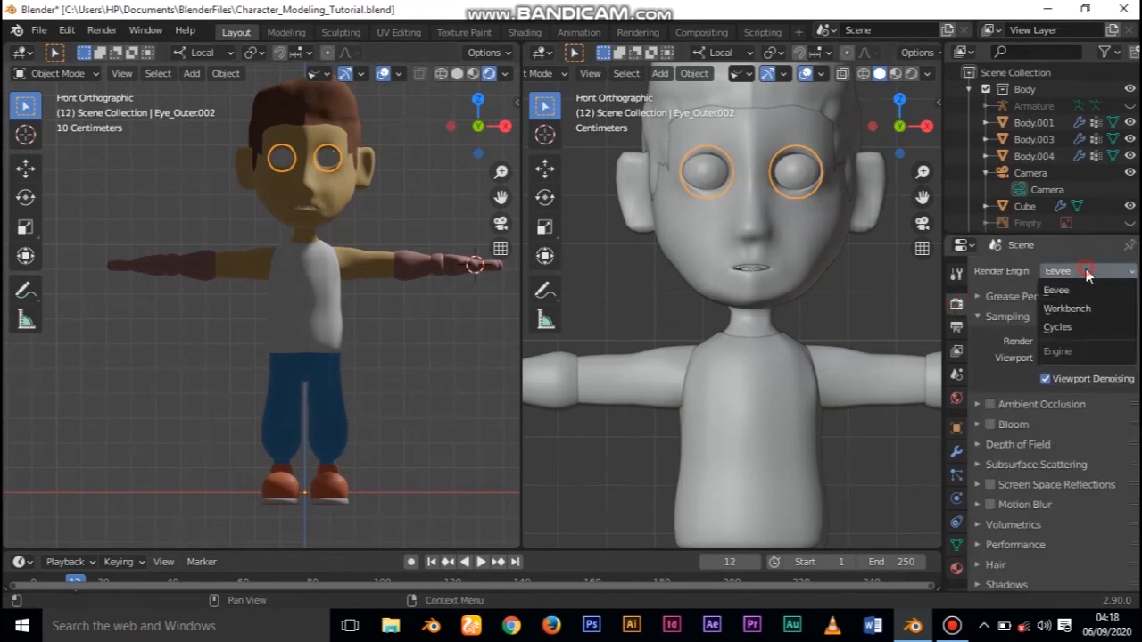
pyautogui.click(1073, 329)
pyautogui.click(459, 409)
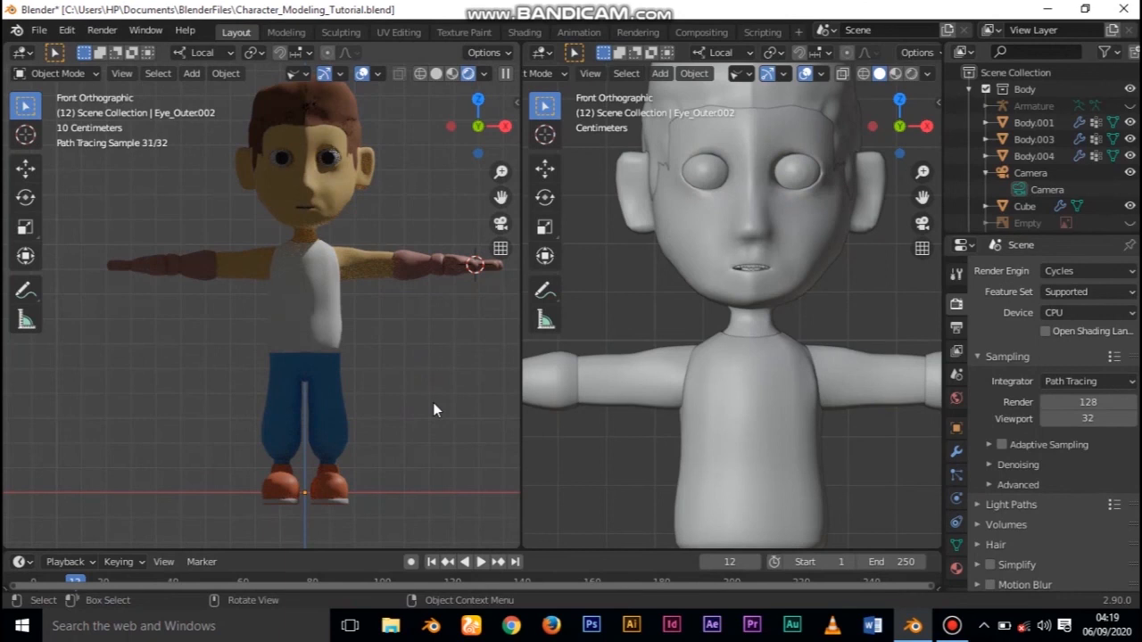
# Join the two 3D viewports into a single one, keeping the rendered view of the whole character
pyautogui.rightClick(523, 319)
pyautogui.click(524, 324)
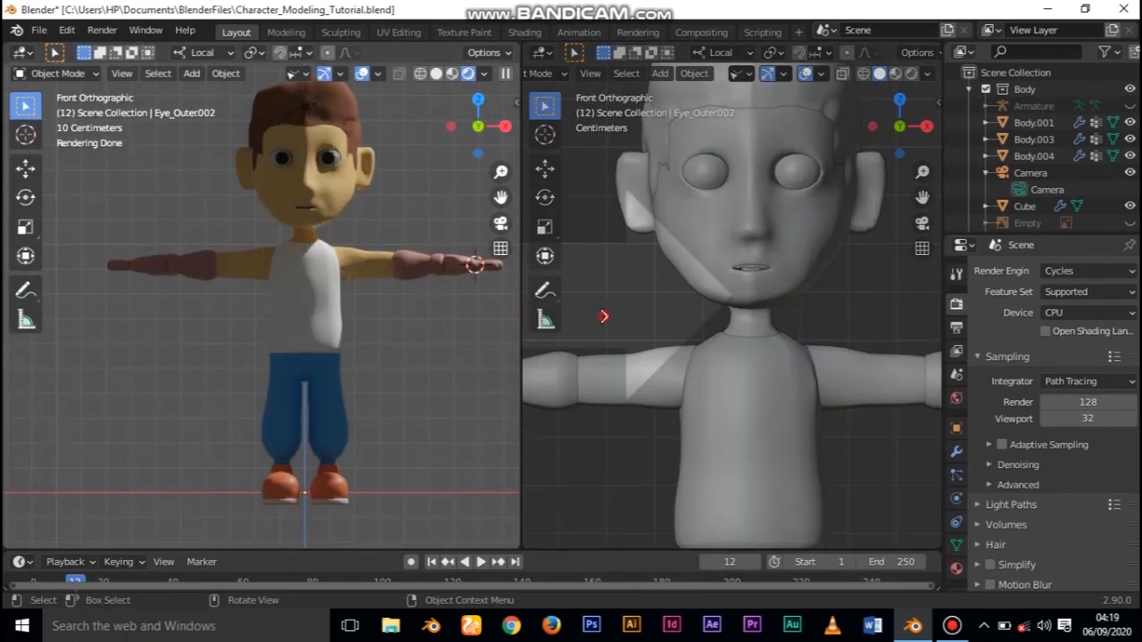
pyautogui.click(603, 316)
pyautogui.scroll(-3, 639, 303)
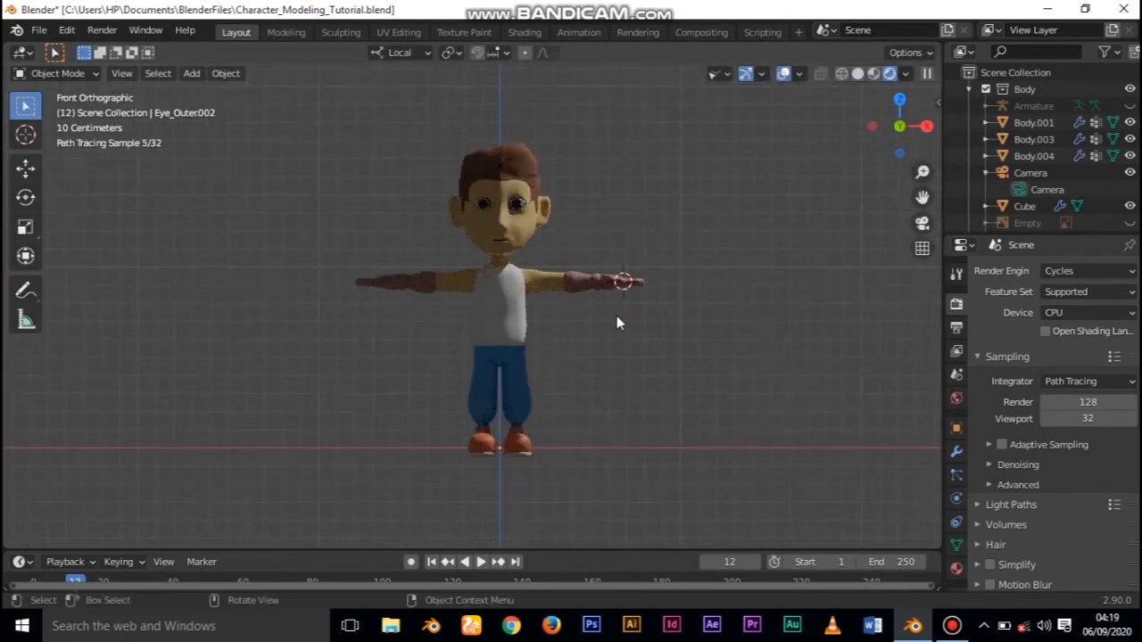